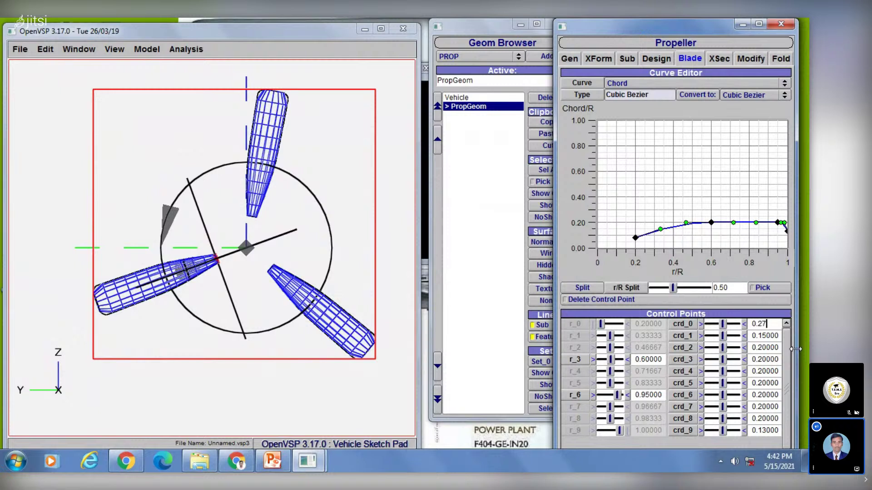
Set the blade chord curve's first two control points, crd_0 and crd_1, to 0.27
key("Return")
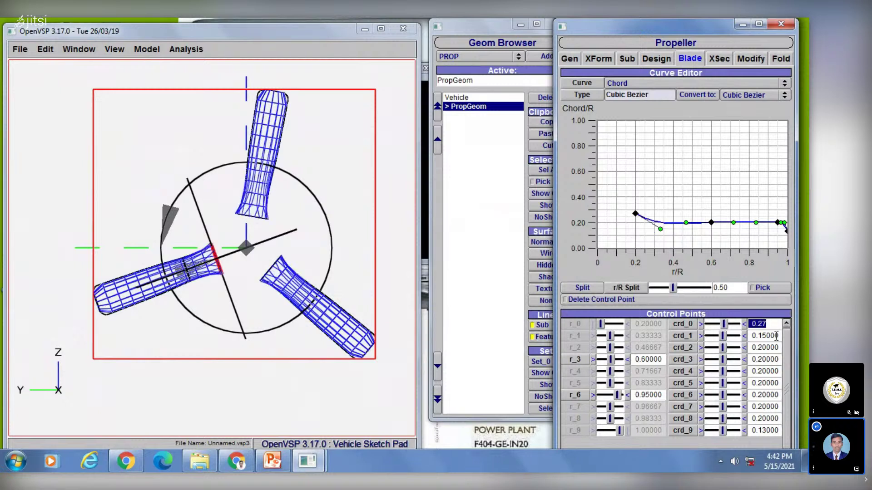
left_click(776, 335)
key("BackSpace")
key("BackSpace")
key("BackSpace")
key("BackSpace")
key("BackSpace")
type("27")
key("Return")
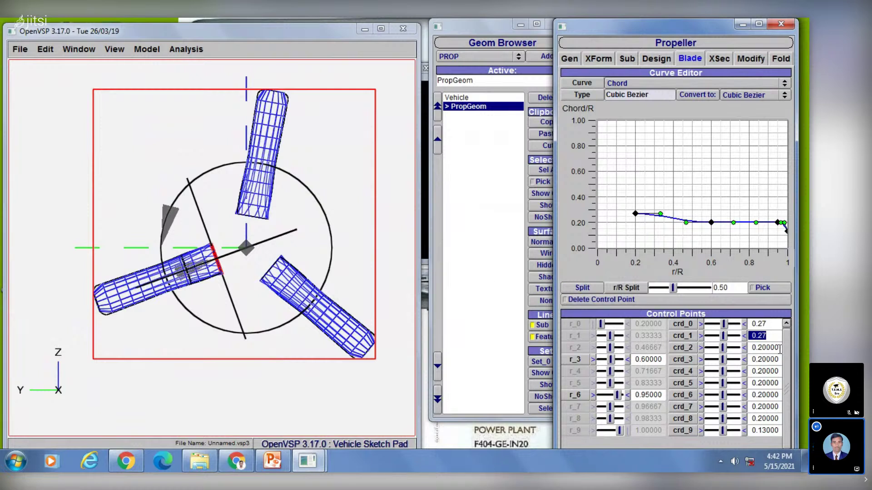
Set the chord of control point crd_2 to 0.27
left_click_drag(779, 348, 756, 348)
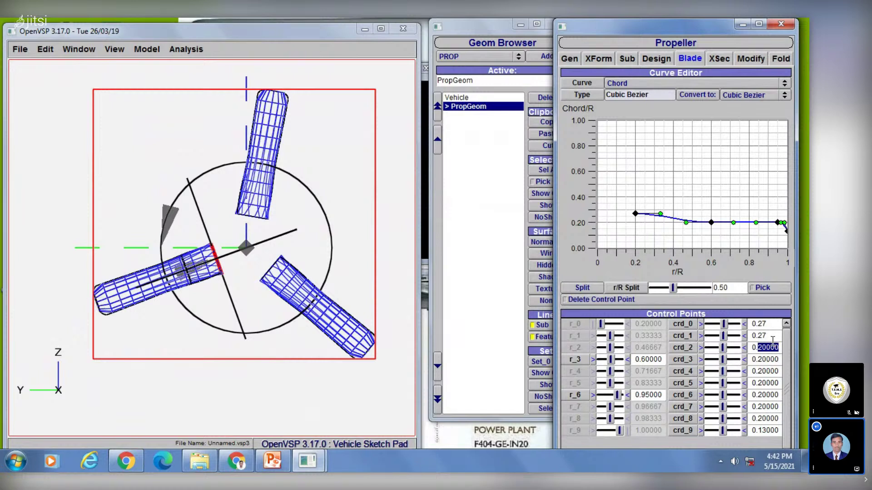
type("0")
key("BackSpace")
key("BackSpace")
type(".27")
key("Return")
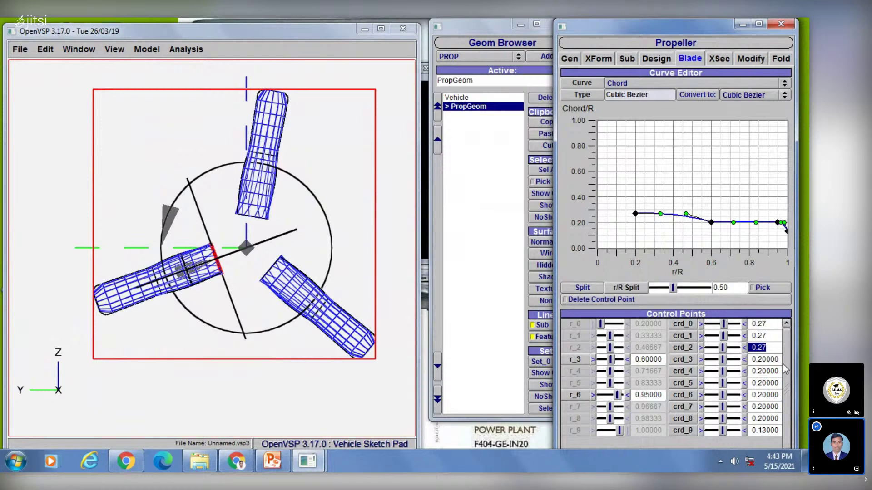
Check the blade control point value on the Tail Propellar slide in PowerPoint, and set crd_3 to 0.27 in OpenVSP
left_click_drag(779, 359, 769, 359)
left_click(273, 461)
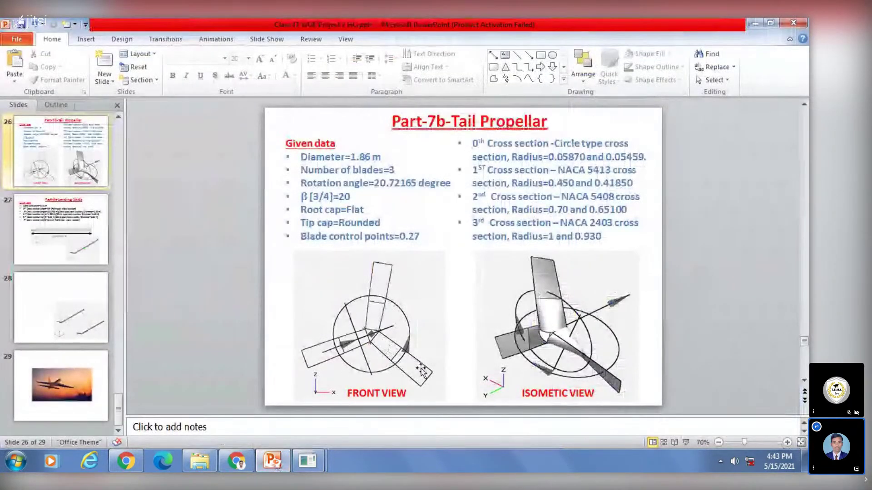
left_click(273, 462)
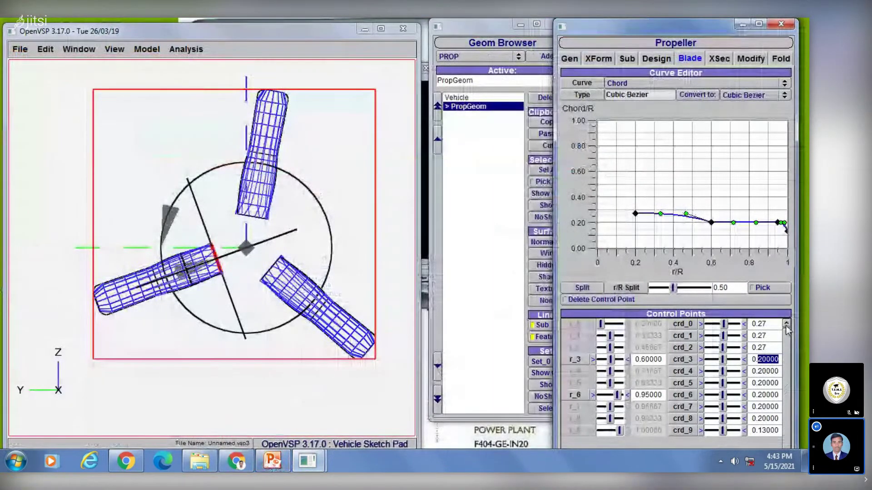
type("27")
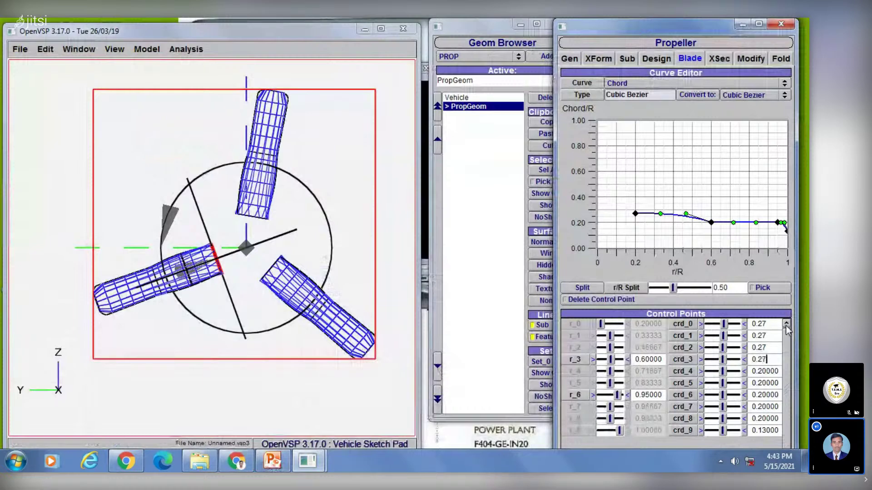
key("Return")
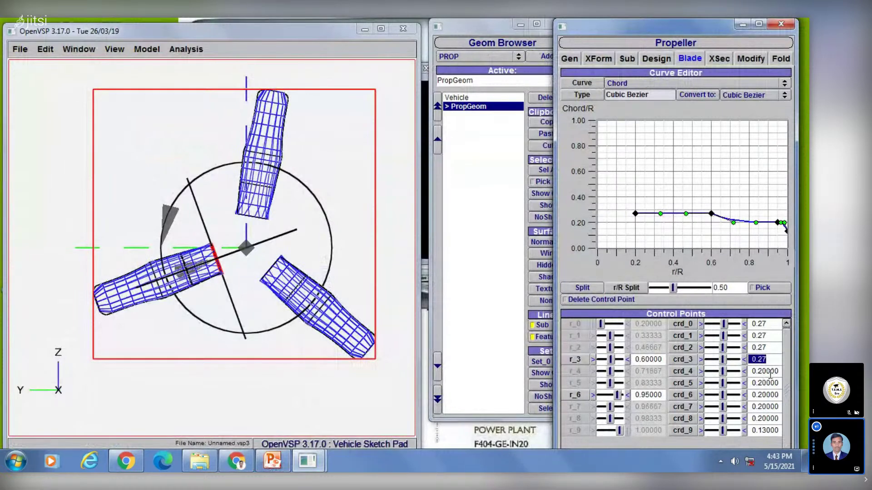
Set the chord control points crd_4 and crd_5 to 0.27
left_click(776, 371)
left_click_drag(776, 371, 759, 371)
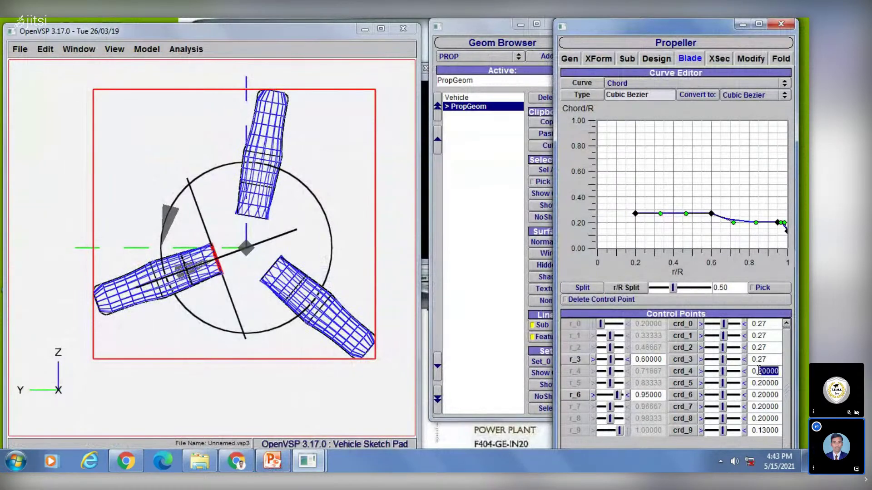
type("27")
key("Return")
left_click(776, 383)
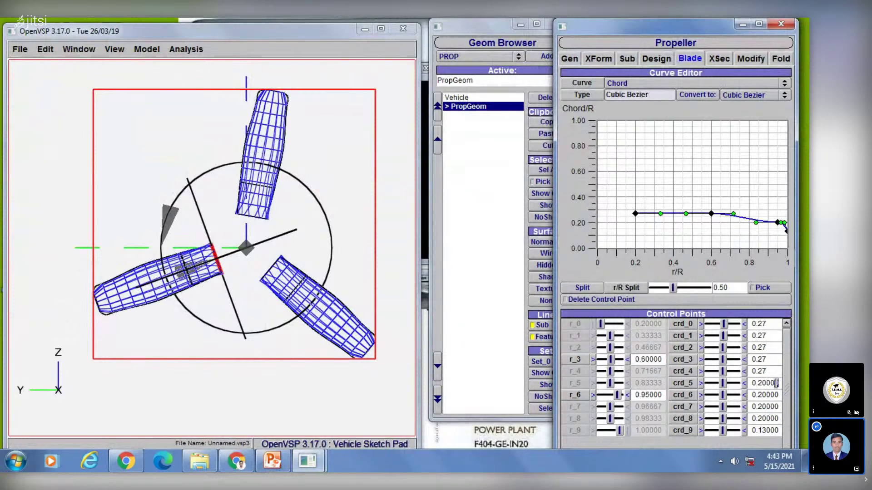
left_click_drag(776, 384, 757, 386)
type("27")
key("Return")
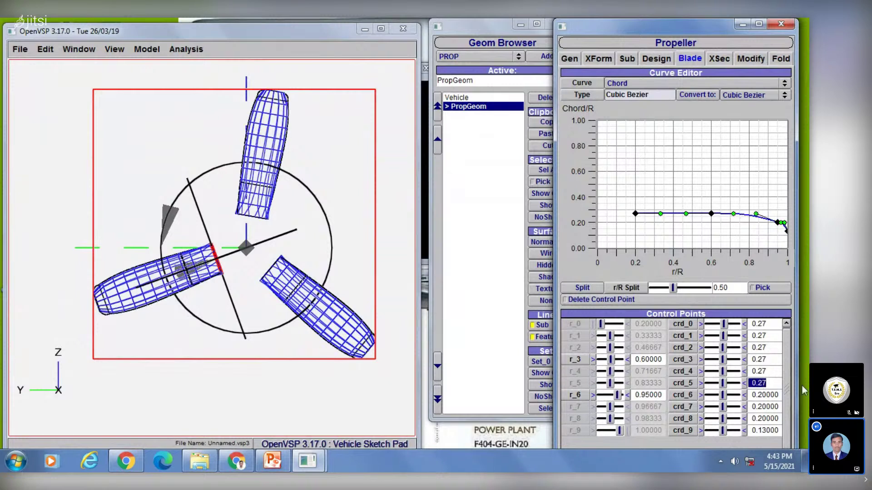
Set the remaining chord control points, crd_6 through crd_9, to 0.27
left_click_drag(777, 395, 758, 393)
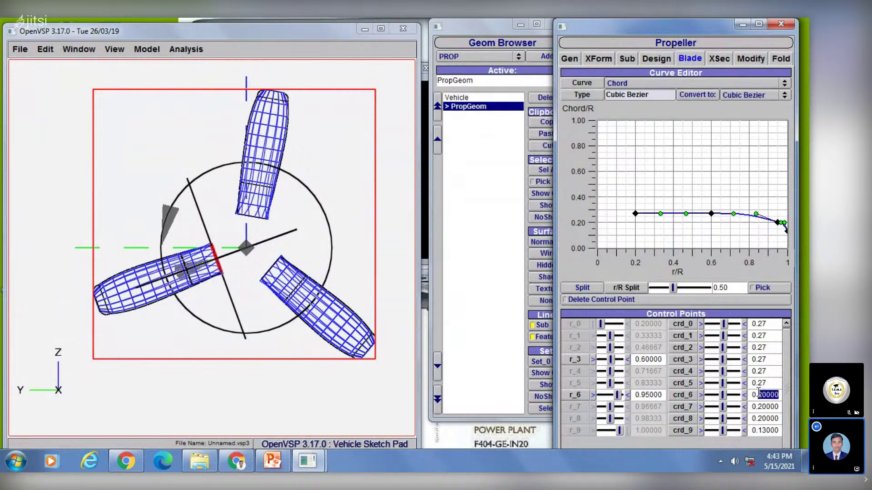
type("27")
key("Return")
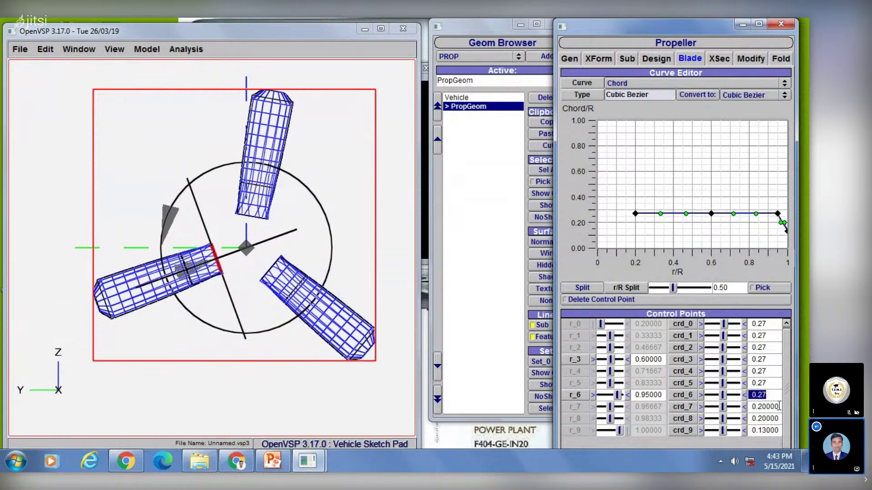
left_click_drag(777, 405, 759, 419)
type("727")
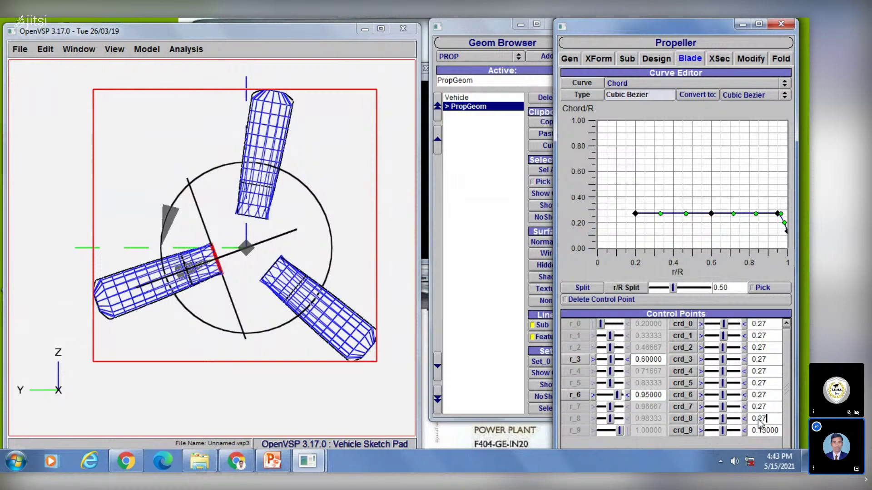
key("Return")
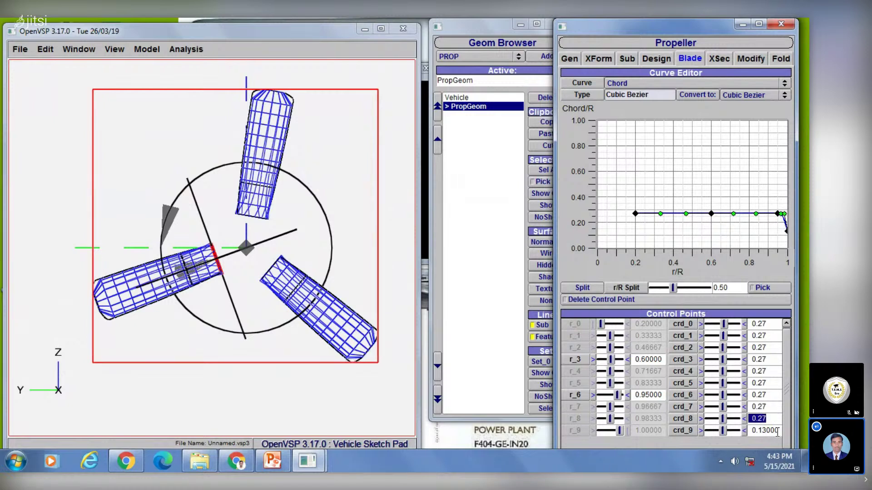
left_click_drag(779, 431, 759, 430)
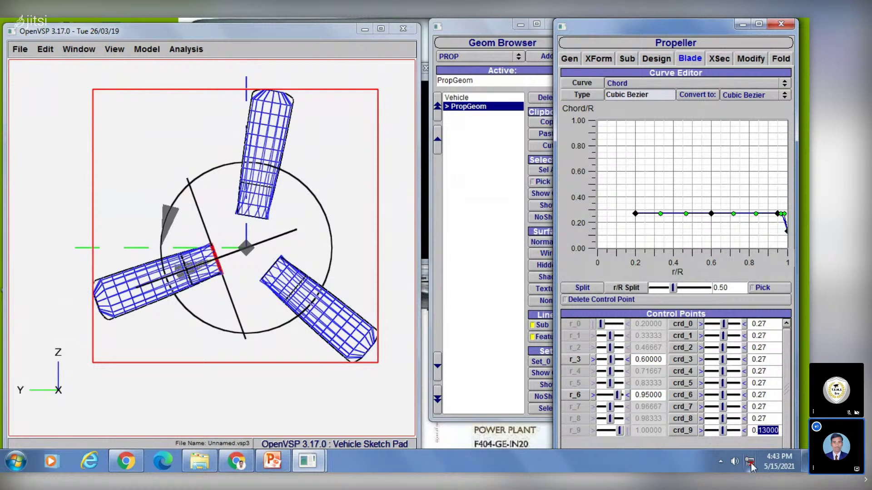
type("27")
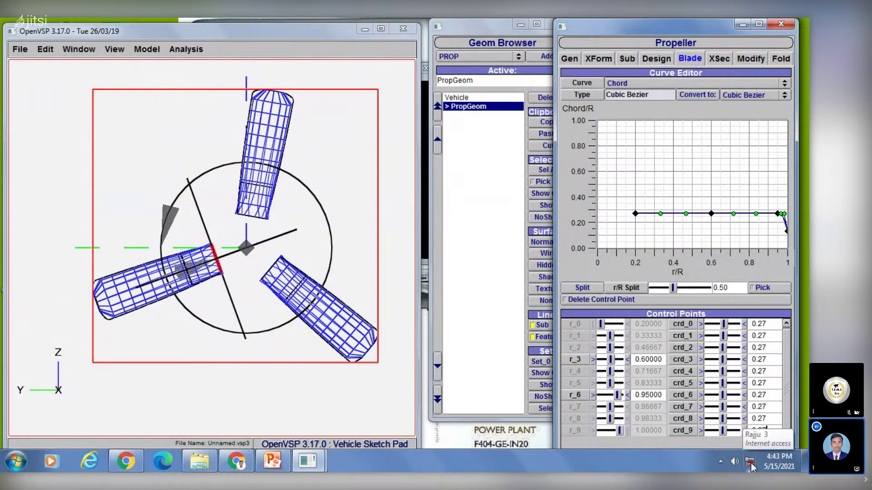
key("Return")
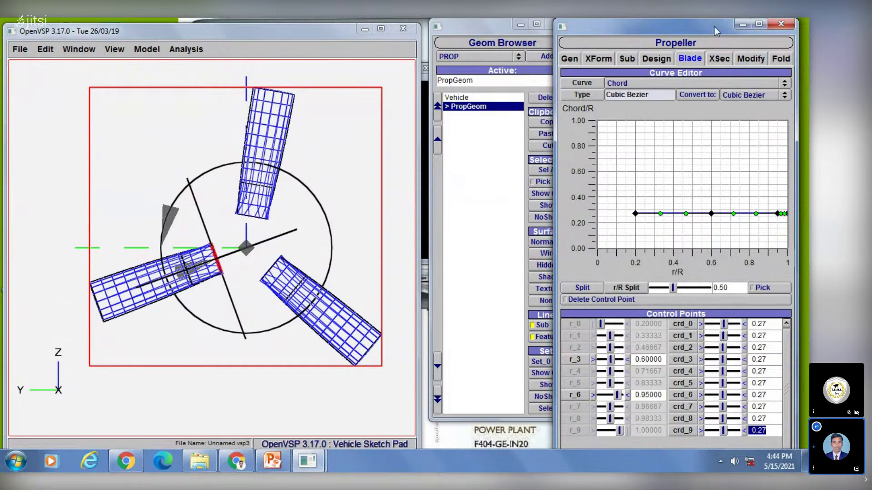
Check the cross-section list on the PowerPoint slide and insert an additional blade cross section after section 1 in OpenVSP
left_click(718, 59)
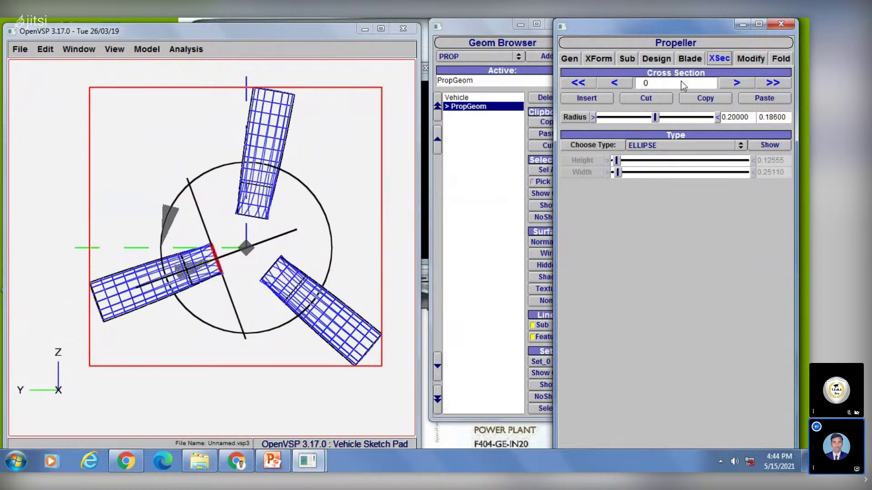
left_click(273, 461)
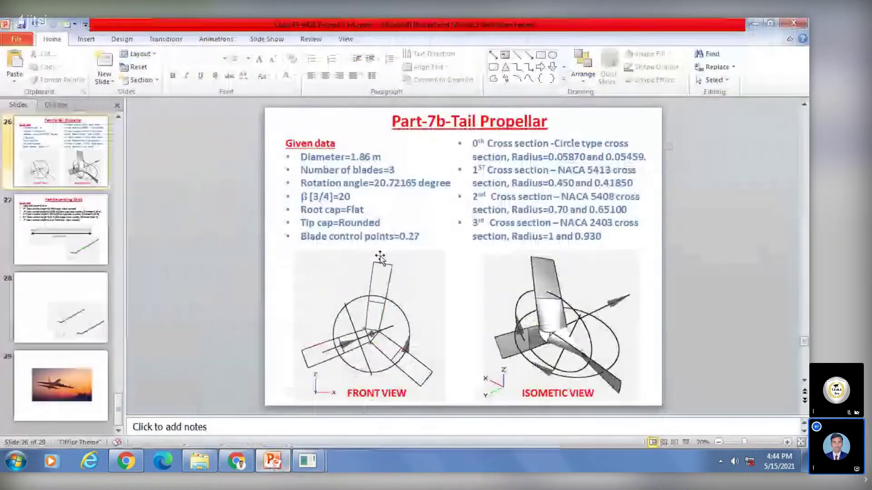
left_click(489, 222)
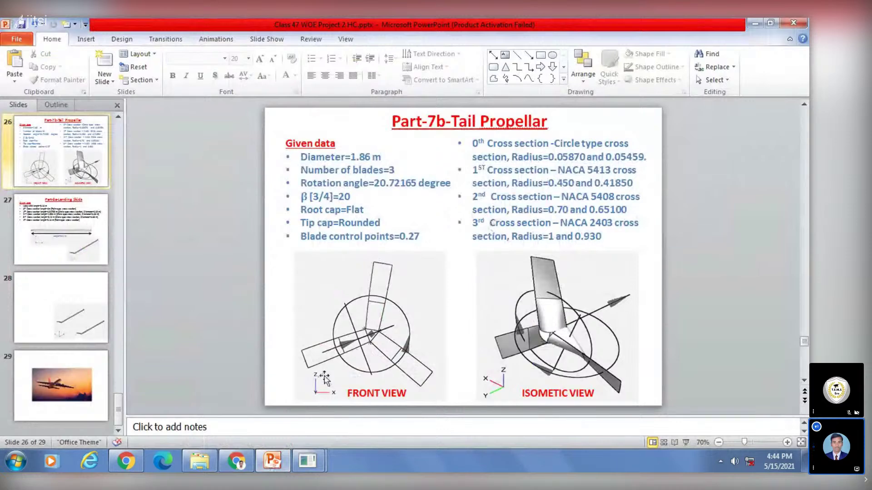
left_click(308, 461)
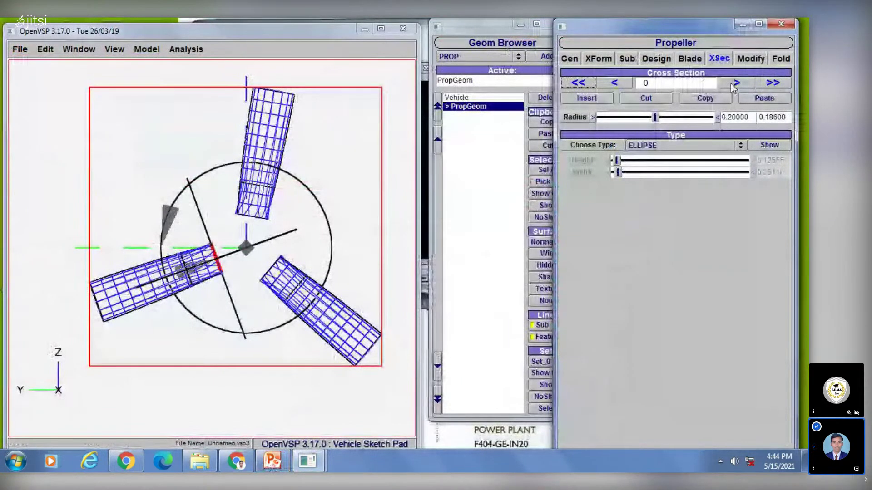
left_click(735, 83)
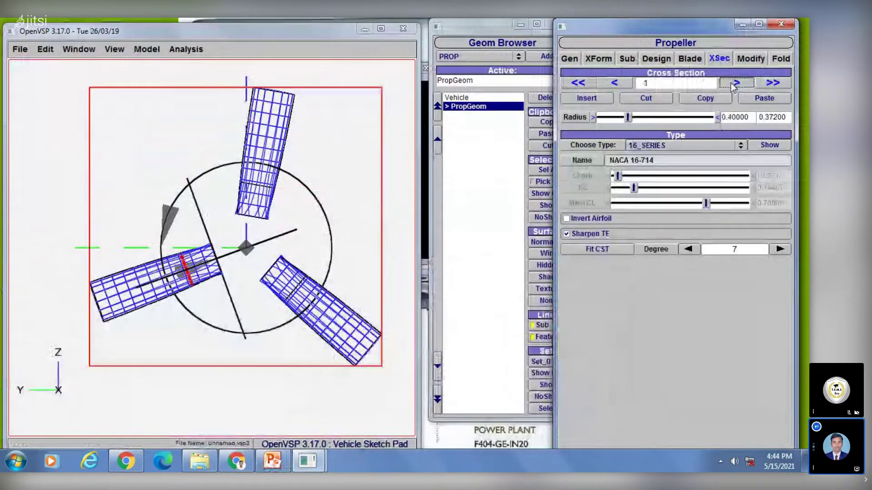
left_click(735, 83)
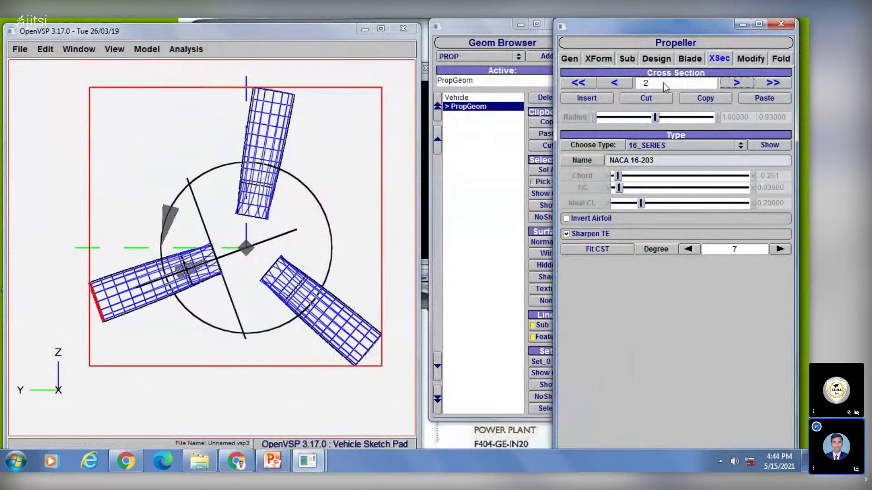
left_click(617, 83)
left_click(614, 83)
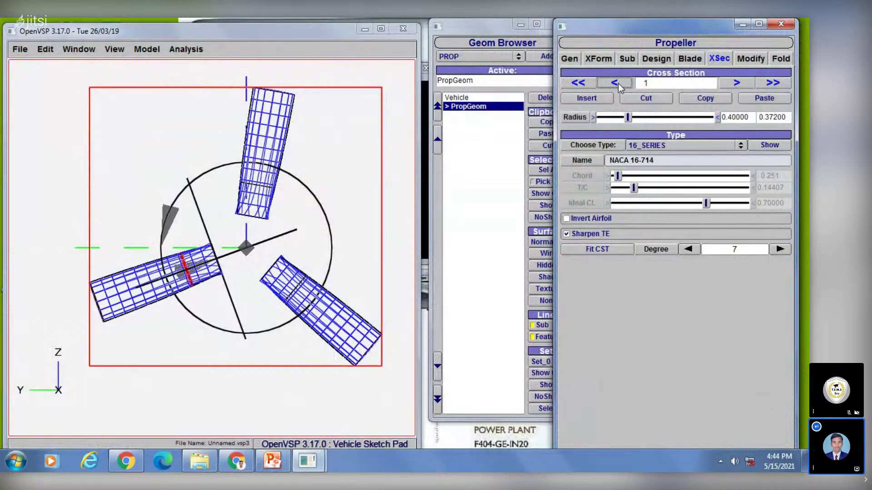
left_click(597, 99)
left_click(596, 99)
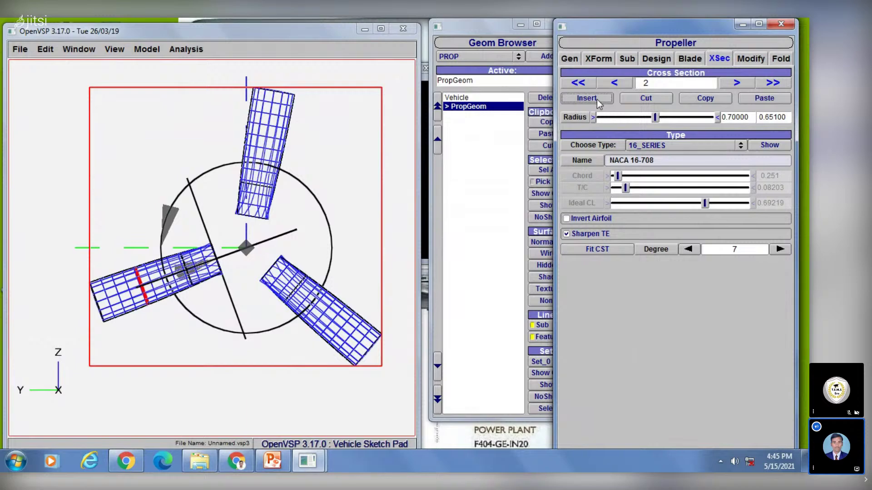
Compare the propeller's cross sections 0 to 3 in OpenVSP with the cross-section types and radii on the PowerPoint slide
left_click(280, 464)
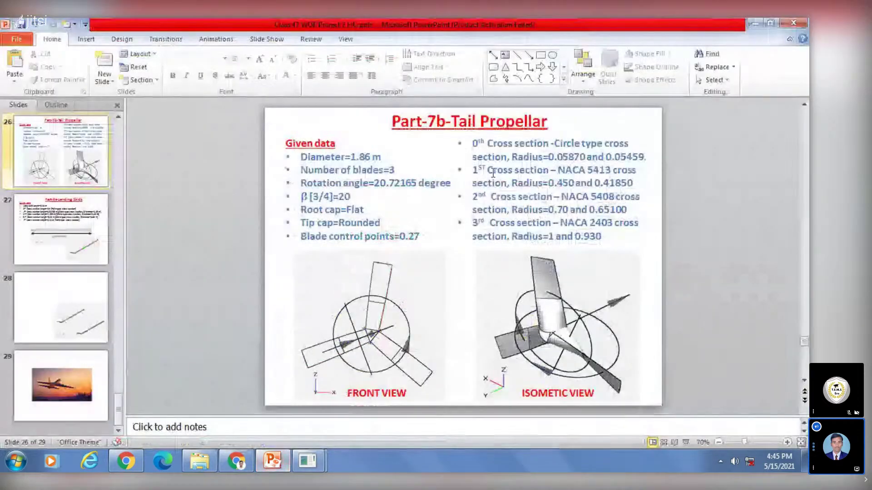
left_click(272, 464)
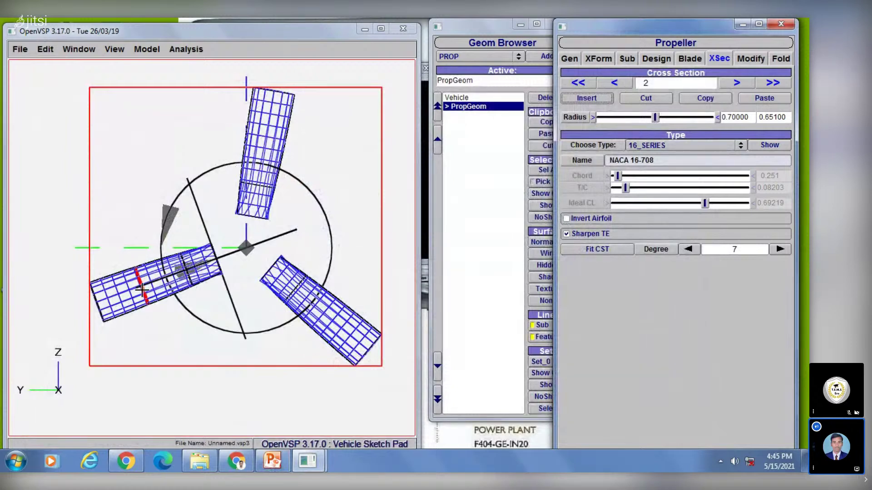
left_click(618, 86)
left_click(618, 83)
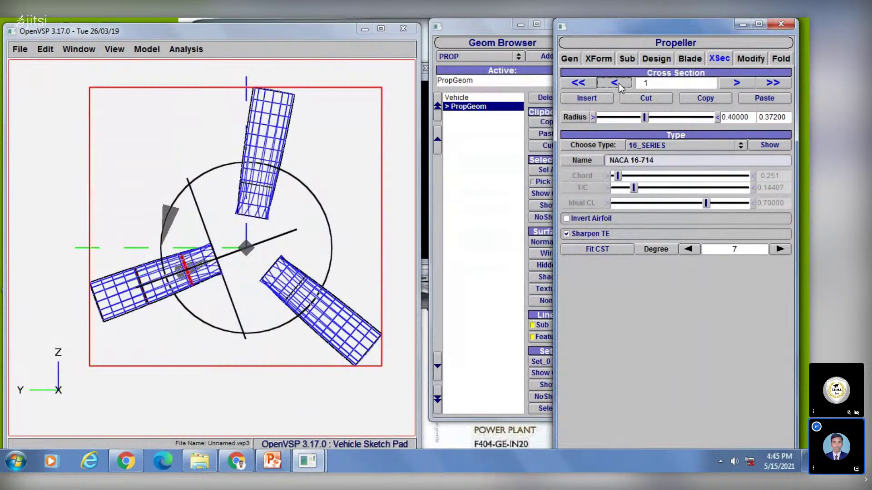
left_click(619, 83)
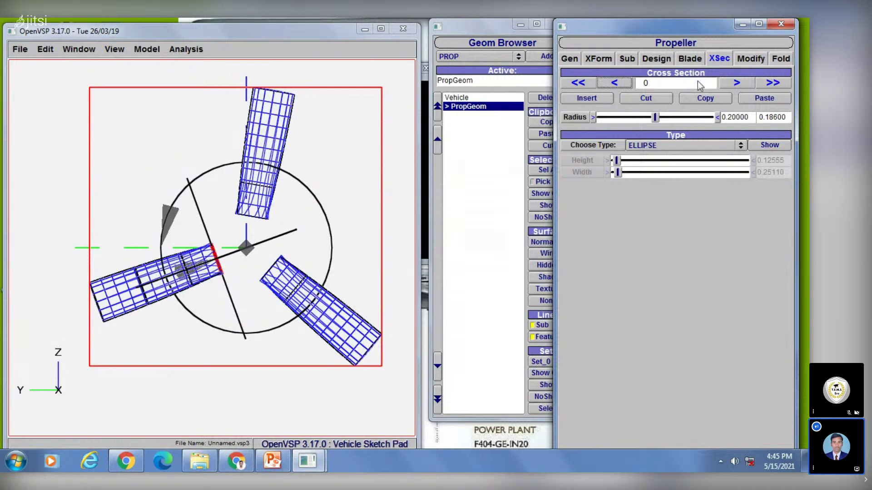
left_click(735, 84)
left_click(736, 84)
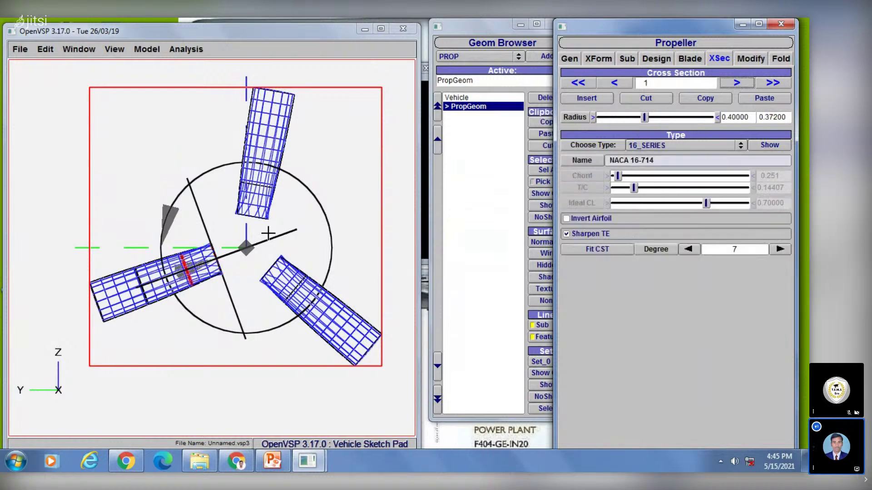
left_click(736, 83)
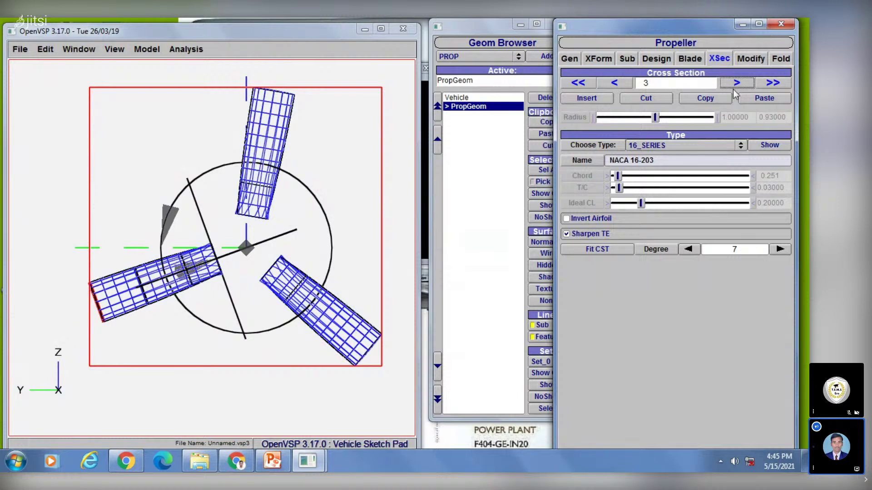
left_click(615, 83)
left_click(271, 461)
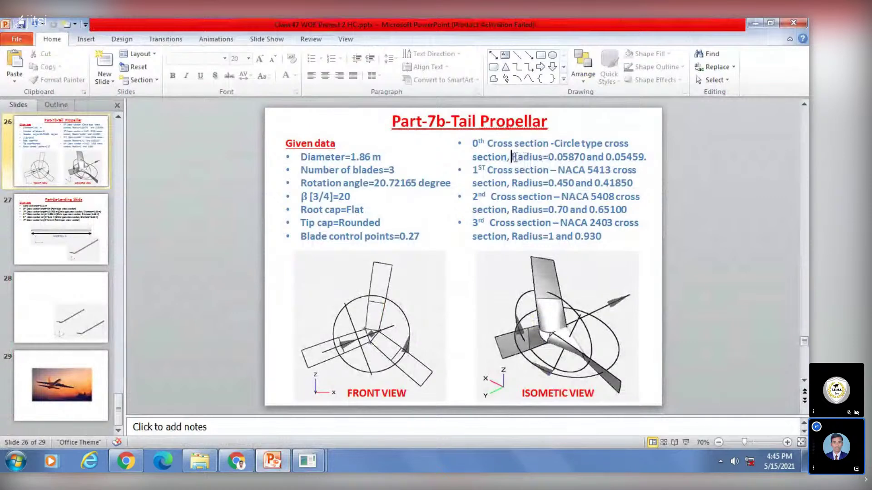
left_click_drag(511, 157, 585, 154)
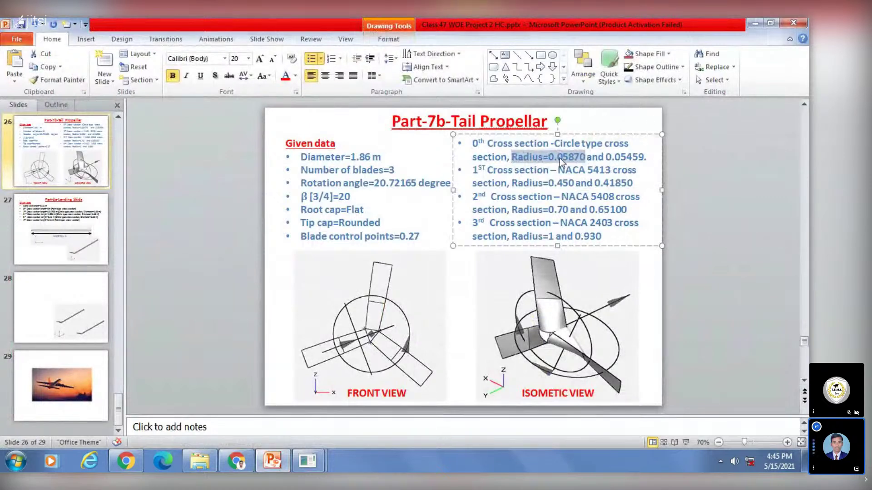
left_click(273, 461)
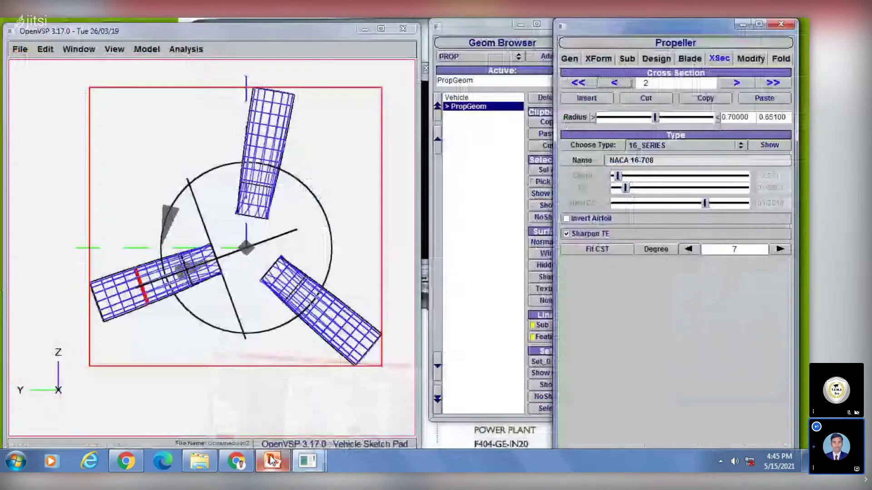
Check the 0th cross section's data on the PowerPoint slide and change cross section 0 in OpenVSP to type CIRCLE
left_click(617, 84)
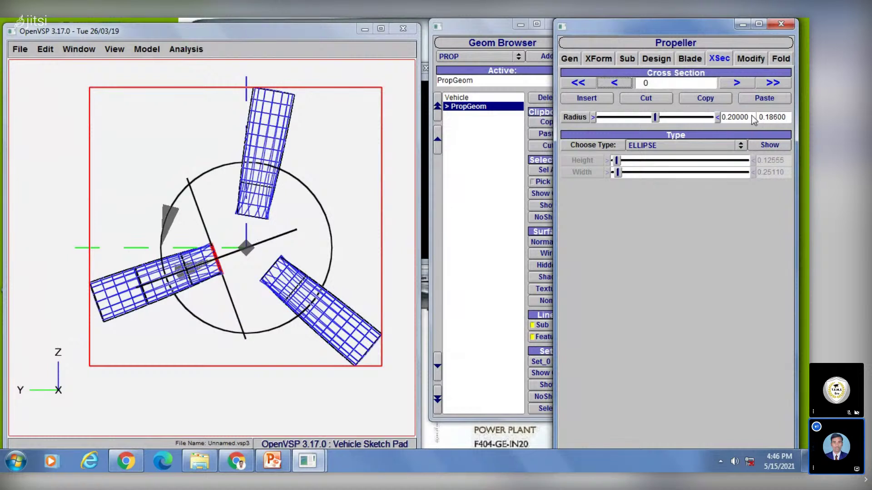
left_click(273, 460)
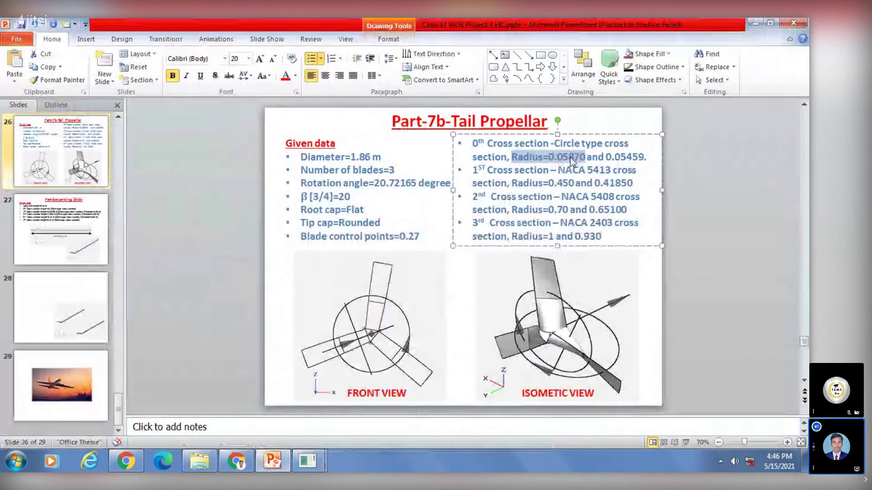
left_click(273, 461)
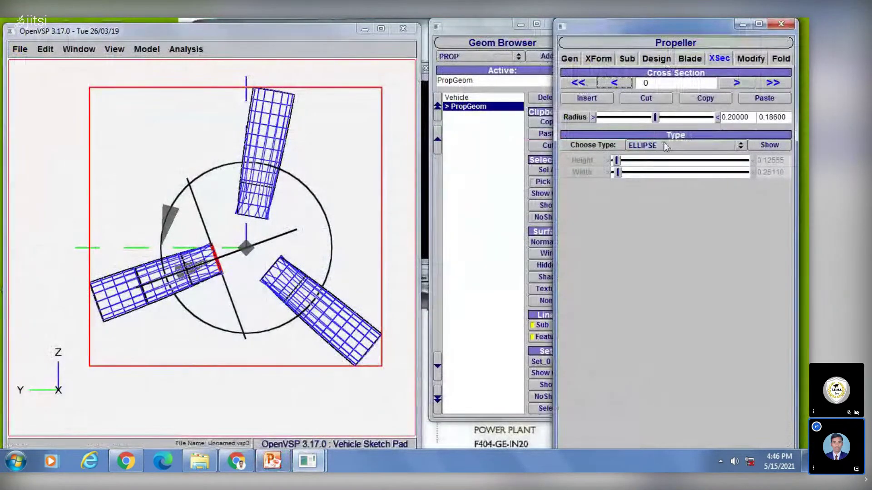
left_click(272, 461)
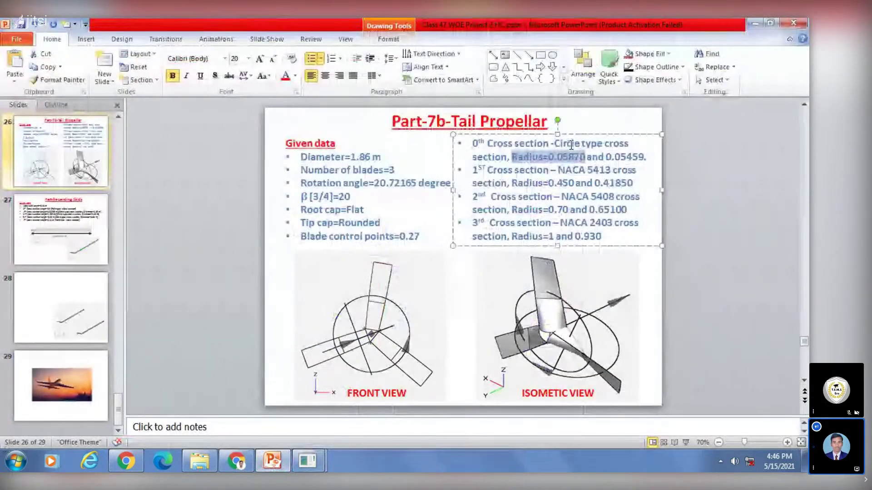
left_click(274, 461)
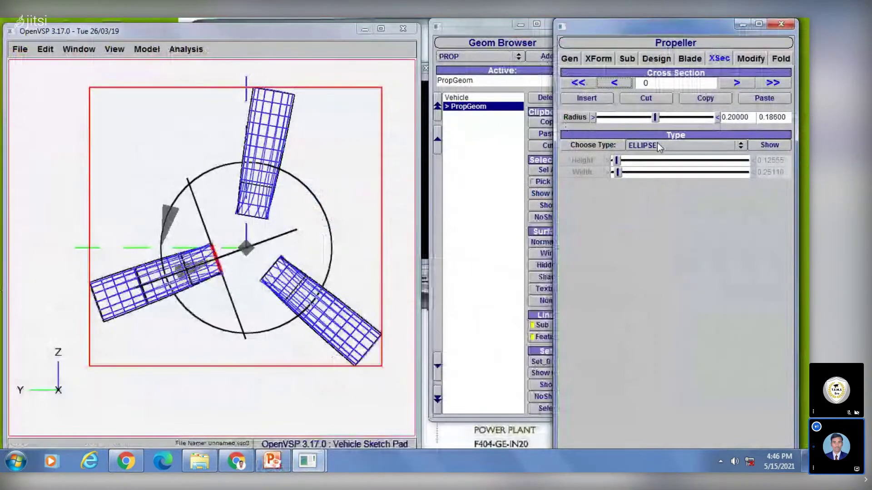
left_click(660, 145)
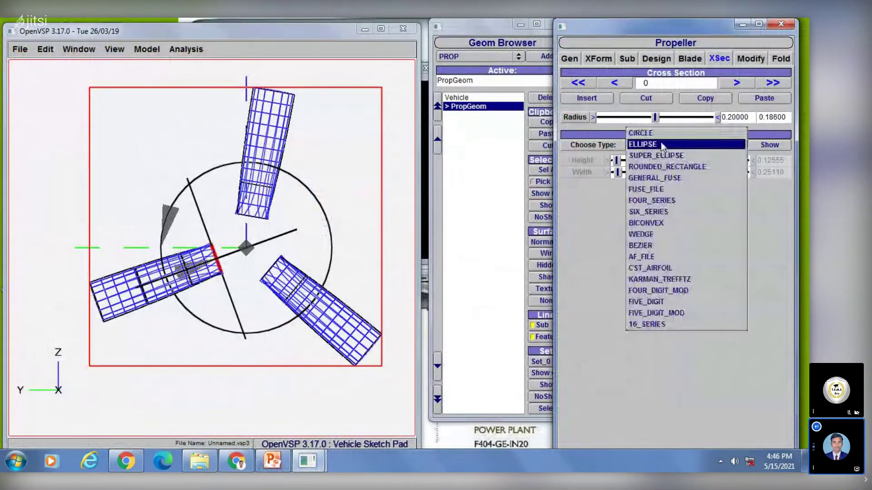
left_click(661, 136)
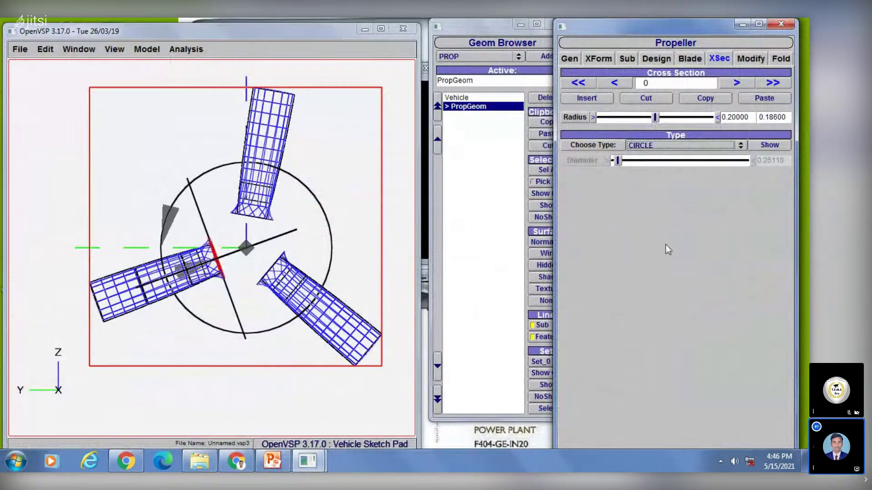
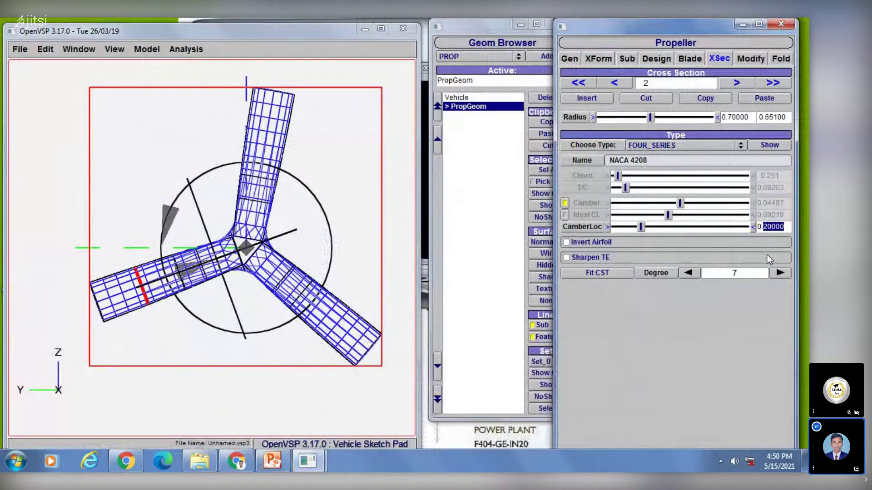
Set cross section 2's camber location to 0.4 to match the slide's NACA 5408, and preview its airfoil shape
type("4")
key("Return")
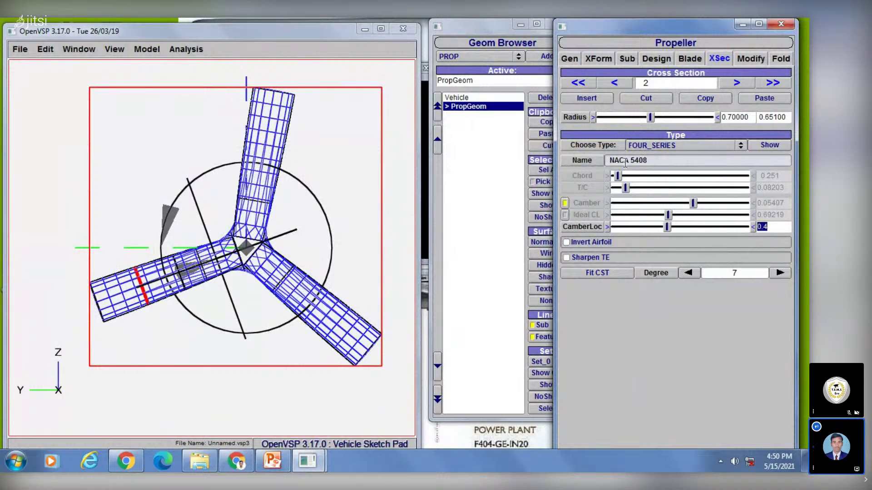
left_click(271, 468)
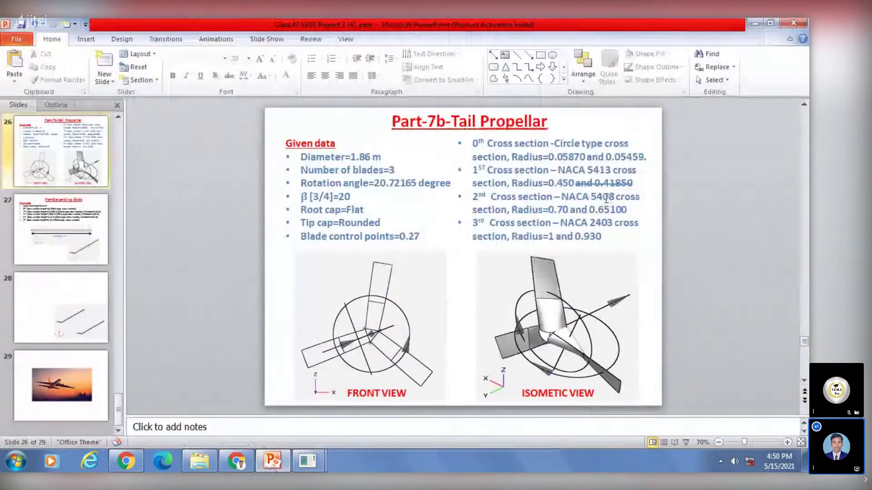
left_click(271, 461)
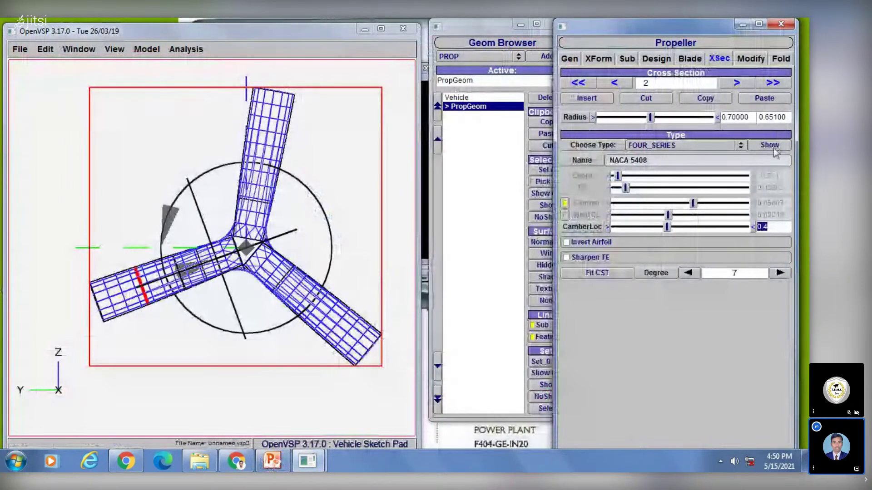
left_click(773, 149)
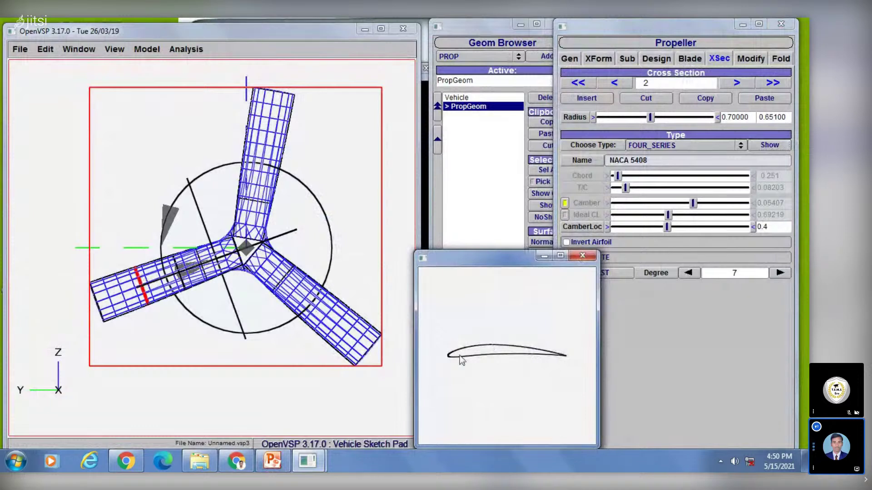
left_click(582, 256)
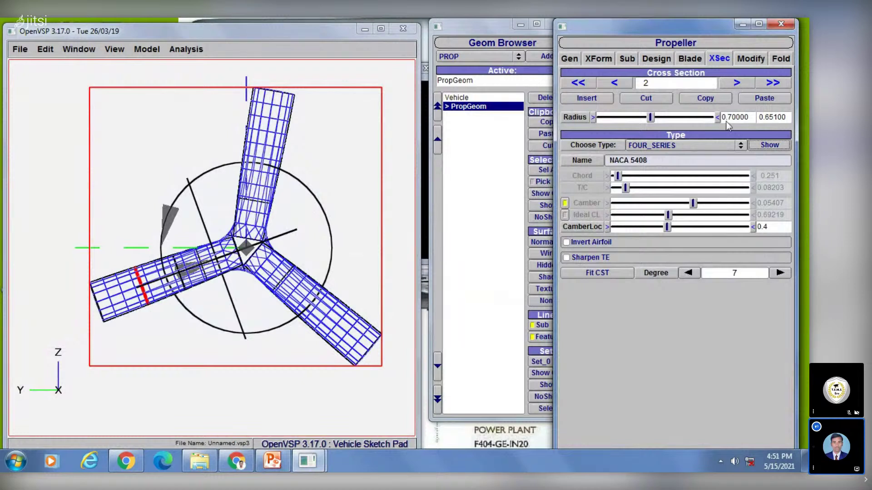
Check the slide's data for cross section 3, then change that section to FOUR_SERIES with a camber location of 0.4
left_click(734, 82)
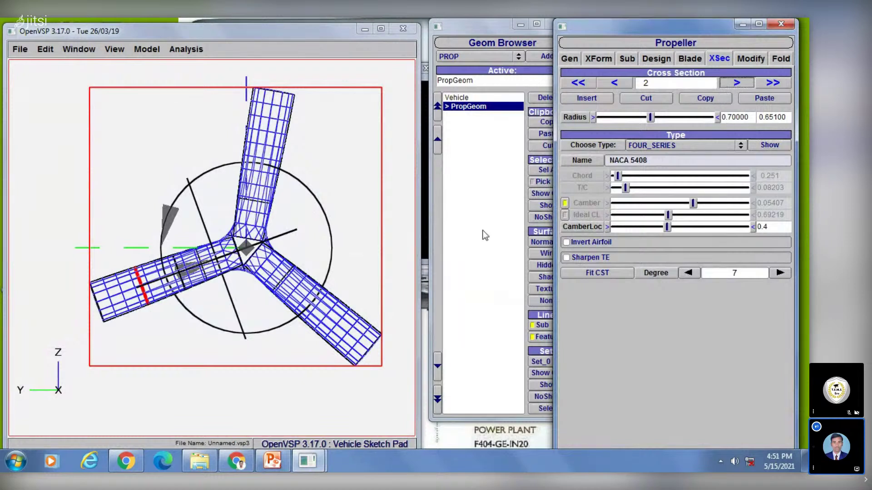
left_click(272, 461)
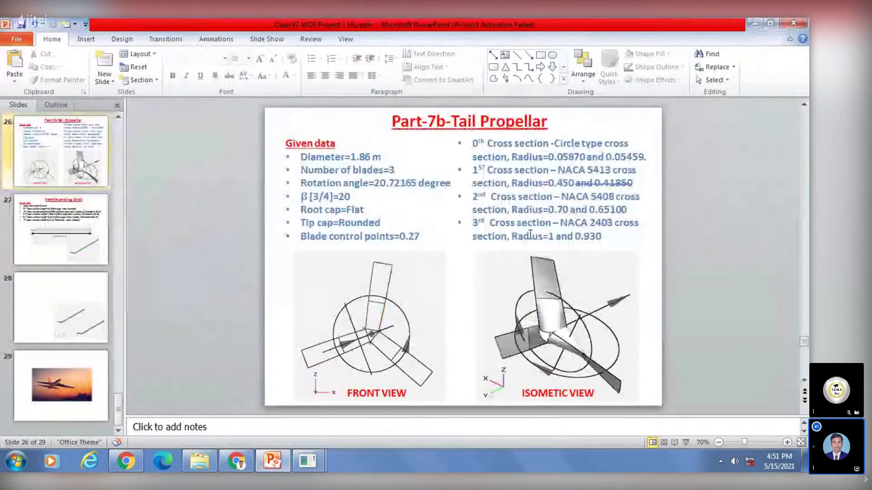
left_click(273, 461)
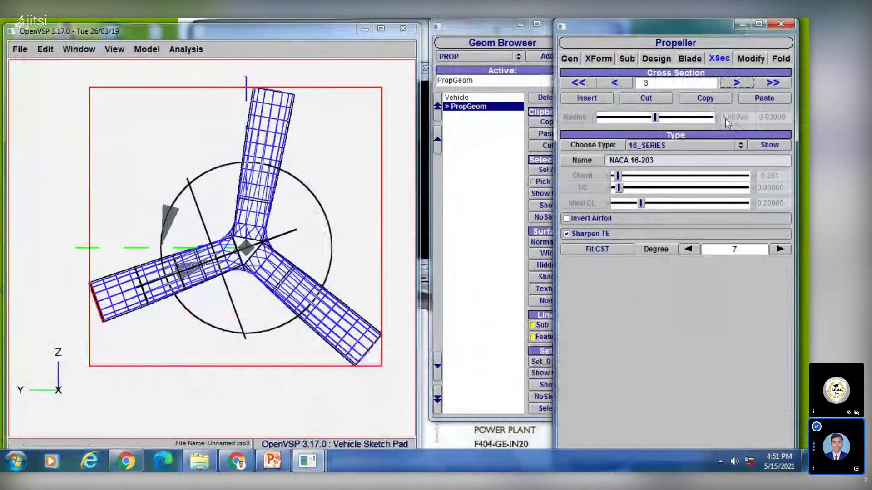
left_click(654, 59)
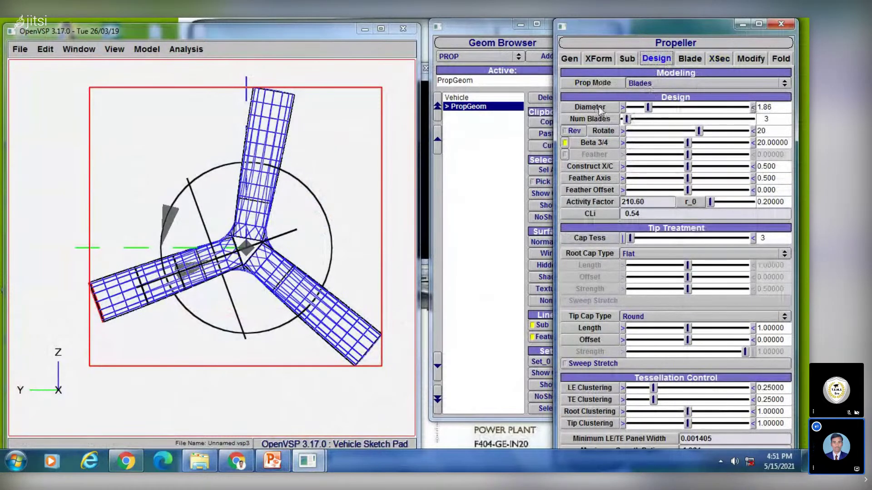
left_click(719, 58)
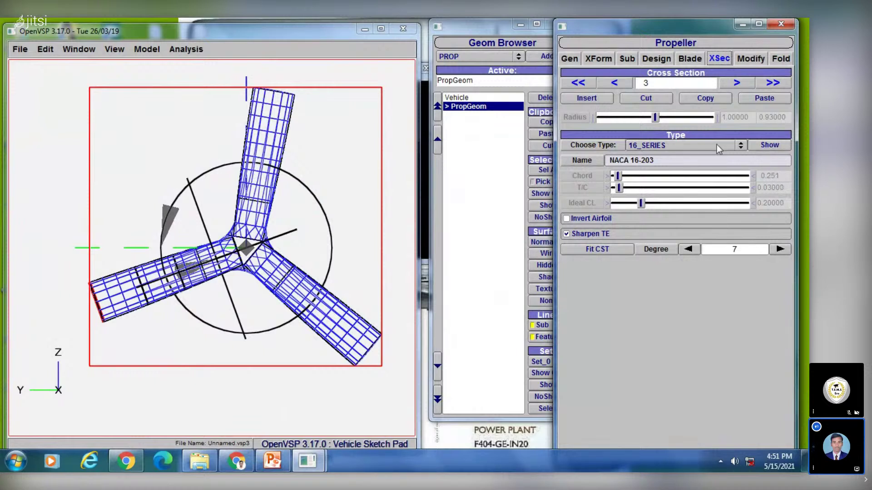
left_click(690, 144)
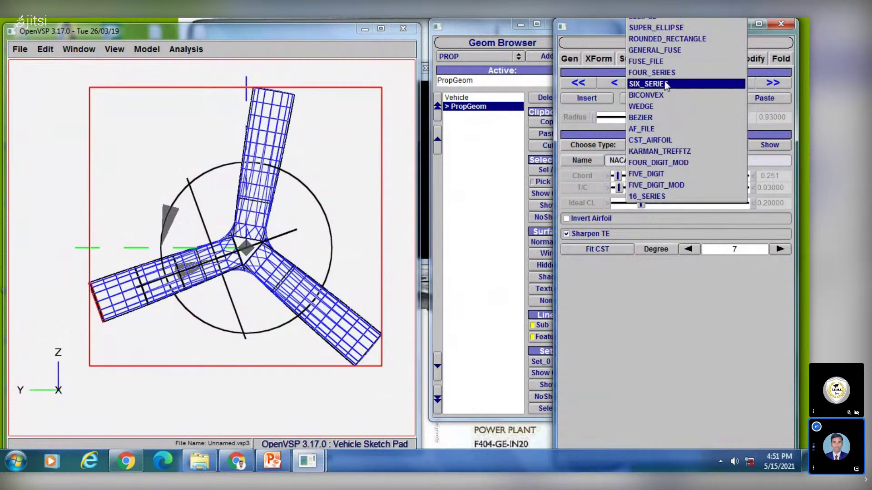
key("Escape")
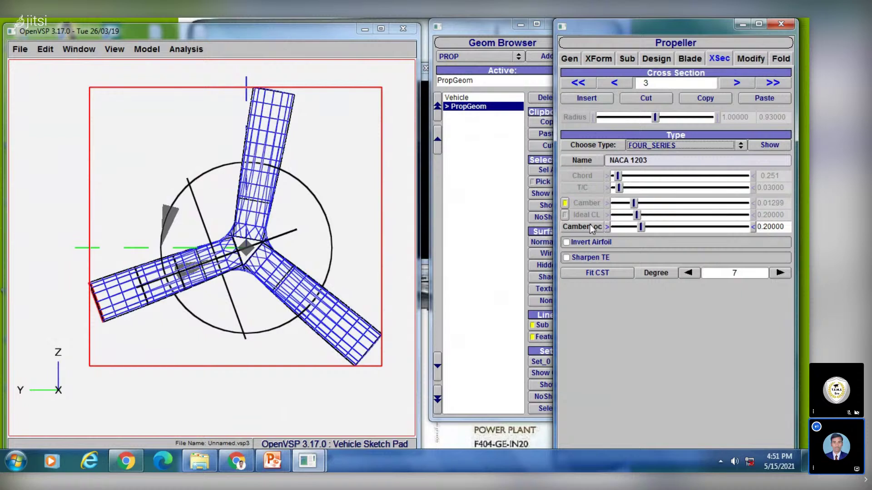
left_click_drag(786, 227, 765, 228)
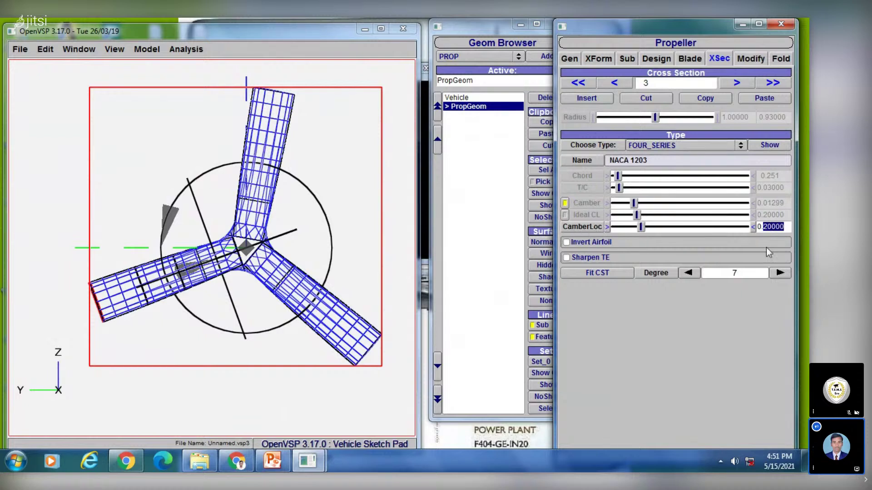
type("4")
key("Return")
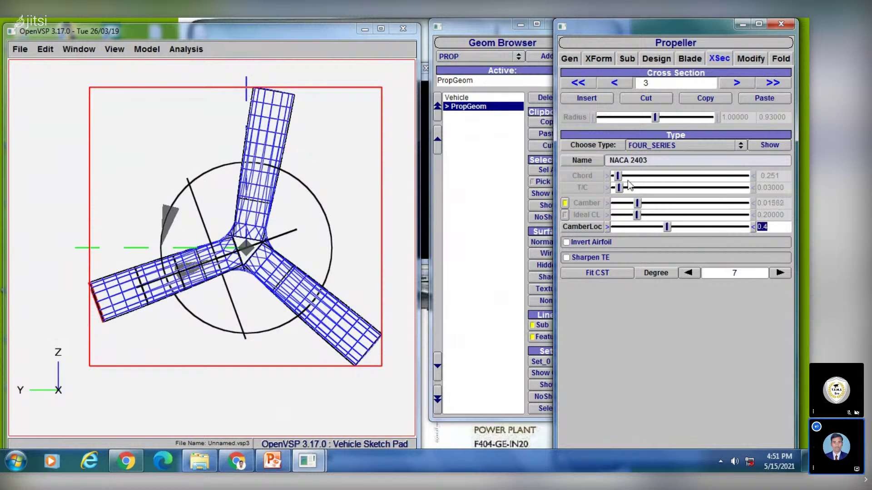
Compare the NACA 2403 tip section and the overall propeller shape in OpenVSP with the PowerPoint slide's data and views
left_click(273, 460)
double_click(602, 222)
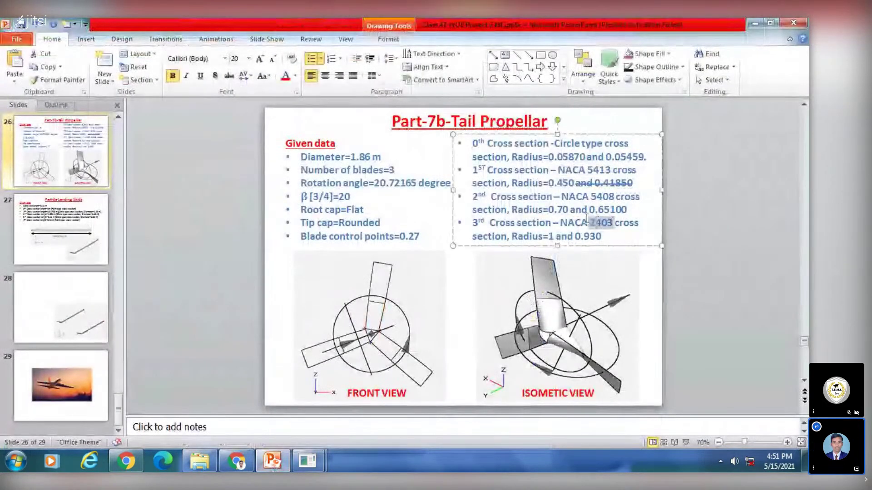
left_click(454, 276)
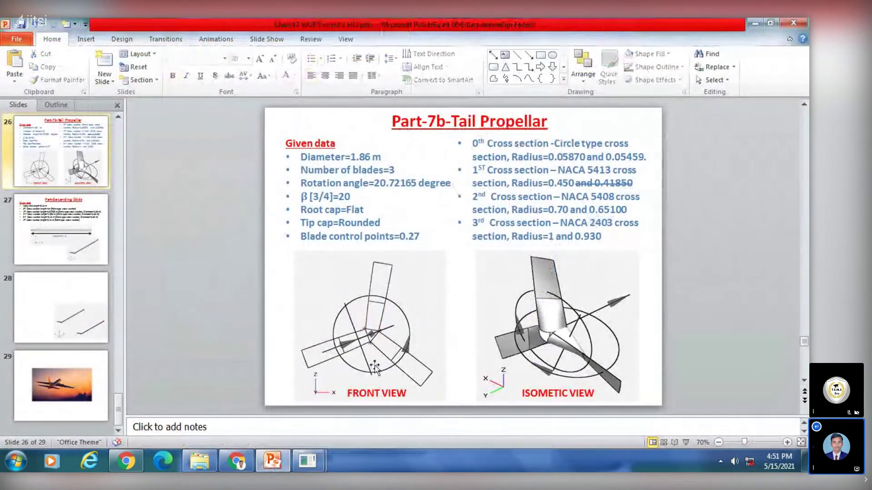
mouse_move(308, 461)
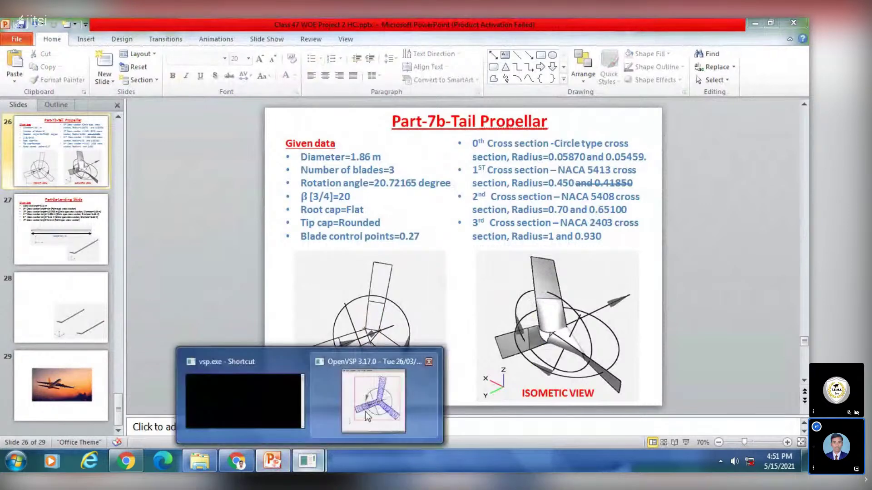
left_click(365, 411)
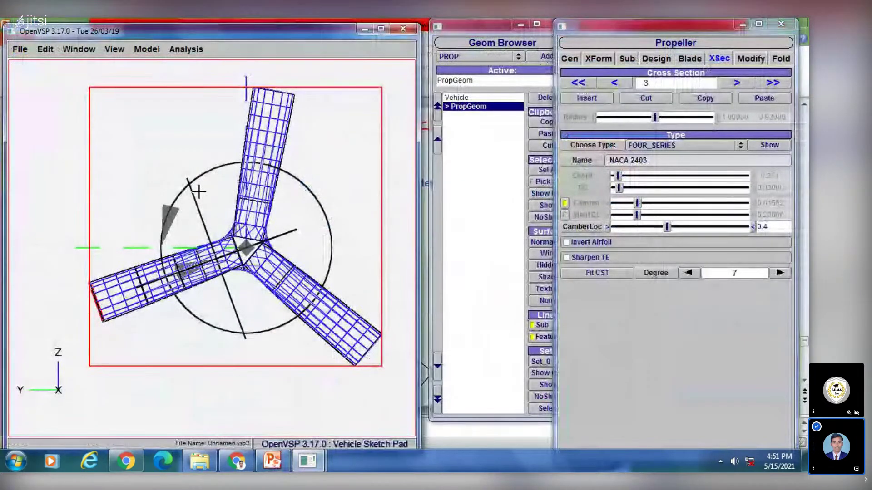
mouse_move(197, 189)
left_mouse_down()
mouse_move(300, 245)
mouse_move(205, 237)
mouse_move(249, 327)
mouse_move(301, 321)
mouse_move(324, 351)
left_mouse_up()
mouse_move(240, 263)
left_mouse_down()
mouse_move(196, 218)
mouse_move(231, 234)
left_mouse_up()
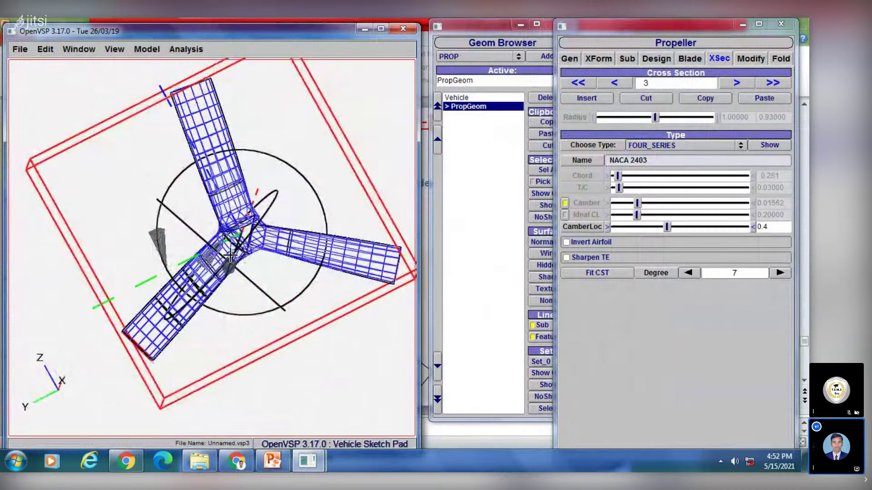
left_click_drag(222, 243, 230, 284)
left_click(272, 461)
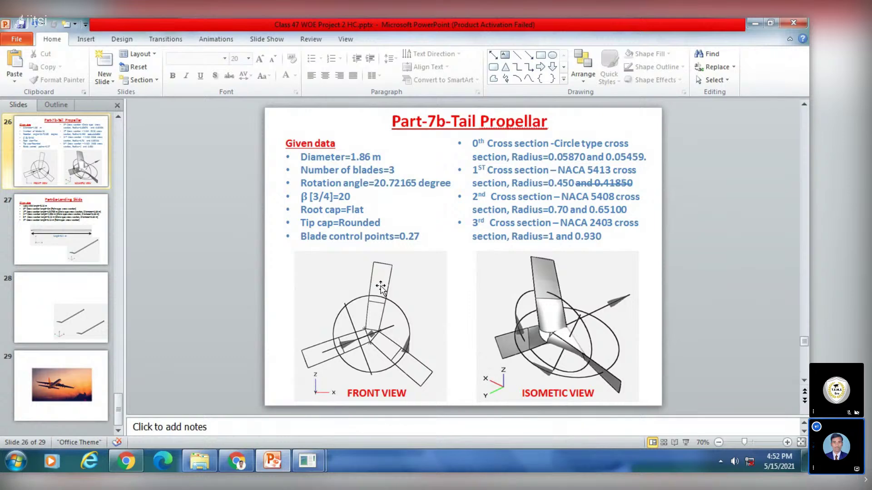
mouse_move(307, 461)
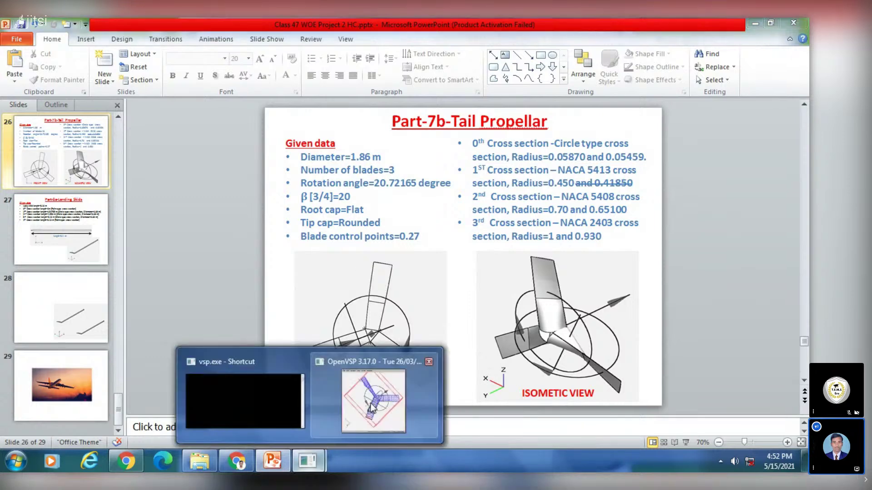
left_click(371, 407)
left_click(569, 59)
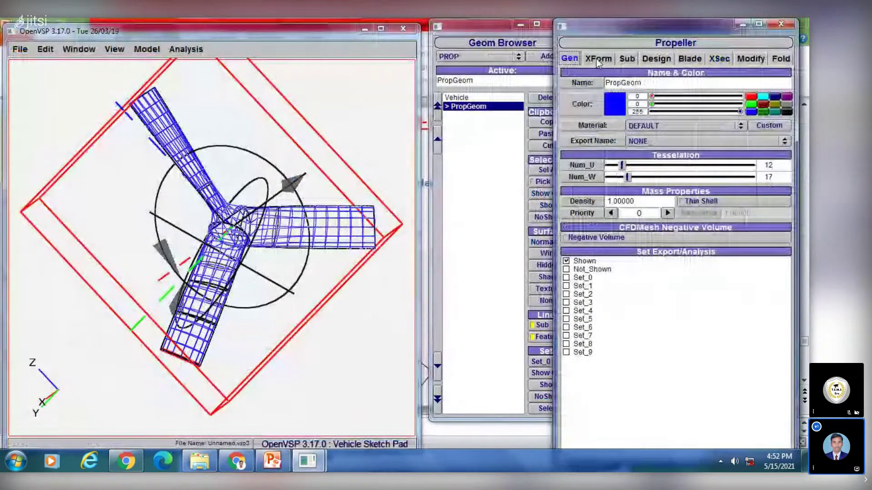
left_click(596, 59)
left_click(627, 58)
left_click(595, 59)
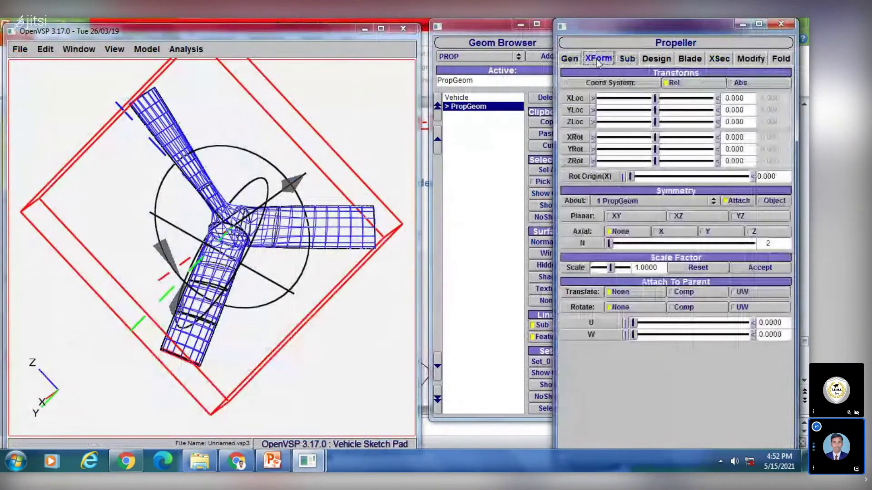
Display the propeller as a shaded surface in OpenVSP and compare it with the isometric view on the PowerPoint slide
left_click_drag(215, 227, 308, 236)
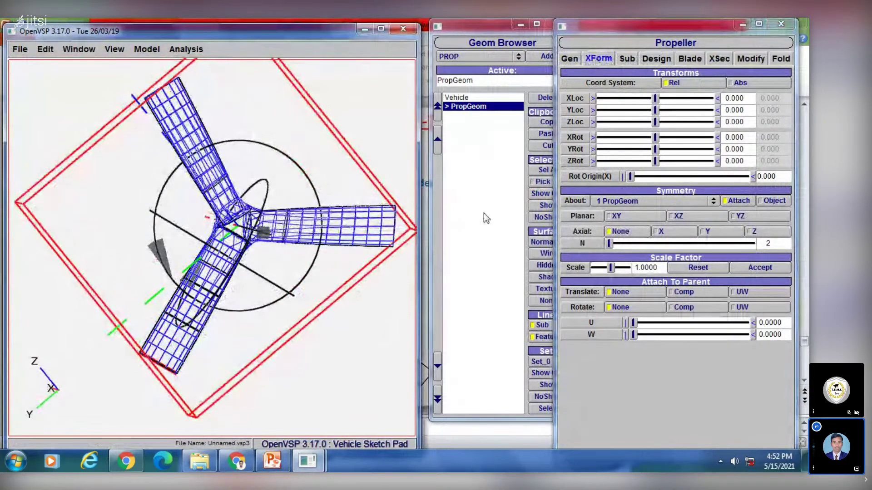
left_click(542, 277)
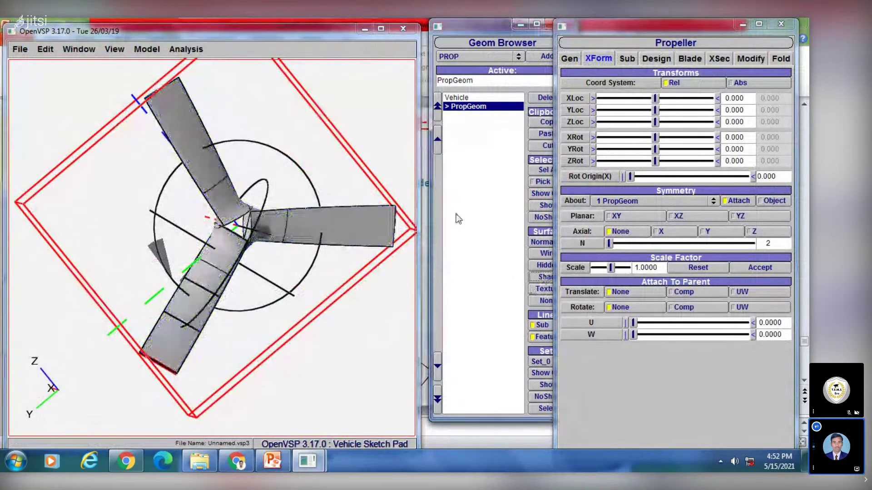
left_click(274, 461)
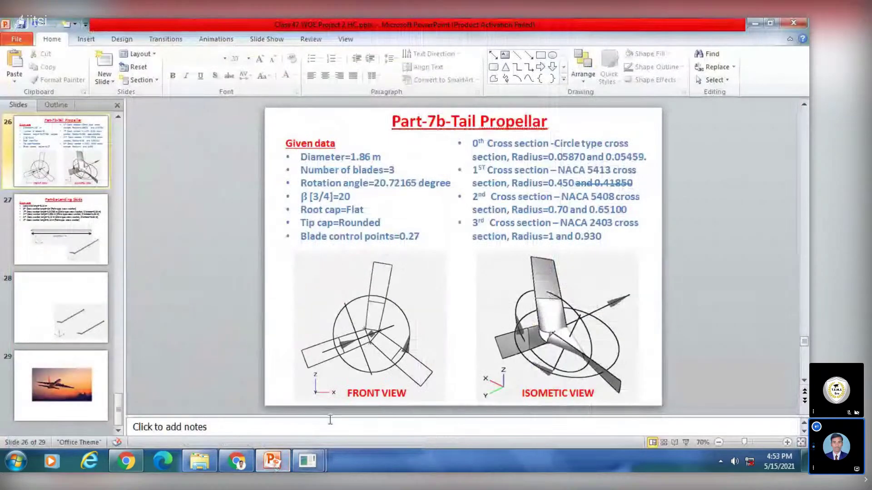
left_click(273, 461)
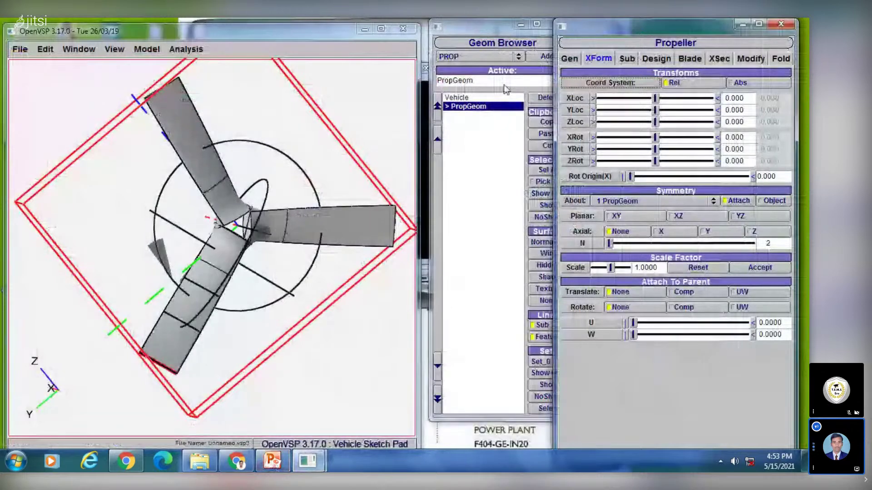
Assign the Aluminum material to the propeller
left_click(569, 58)
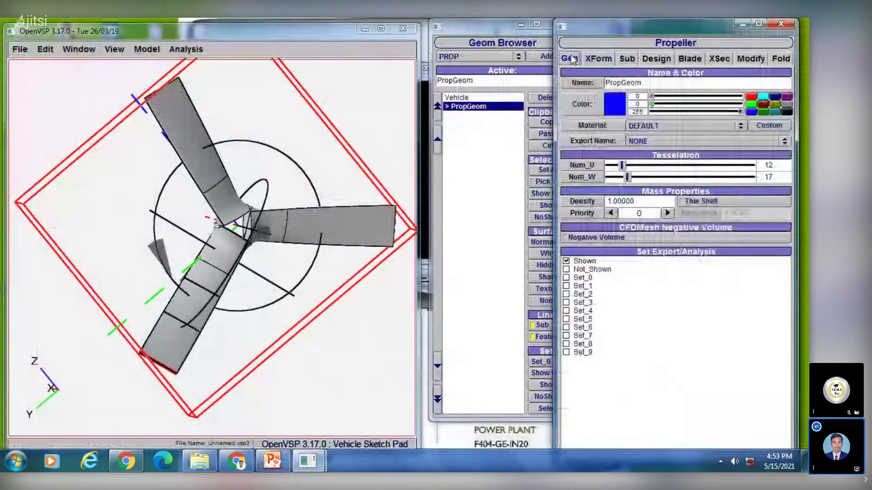
left_click(641, 126)
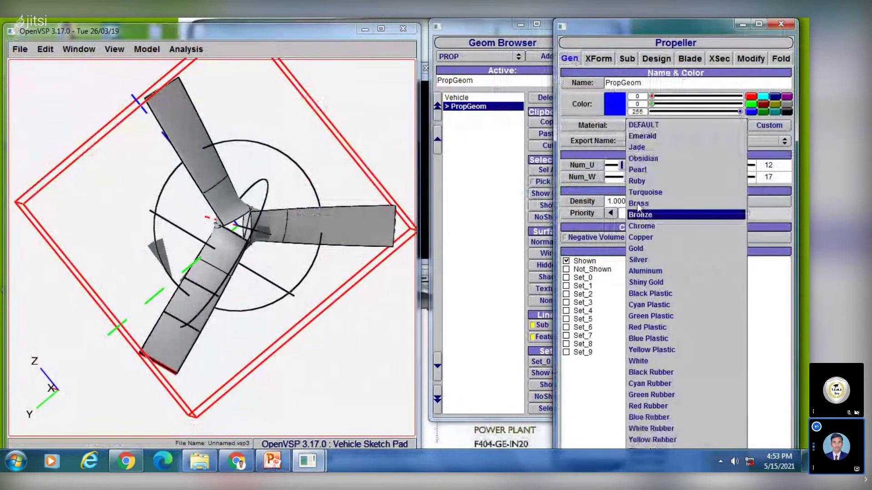
left_click(645, 271)
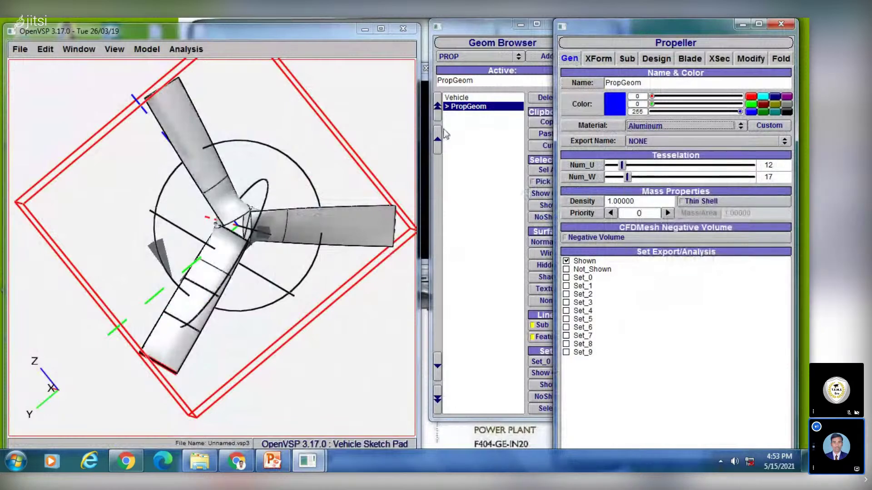
left_click(592, 57)
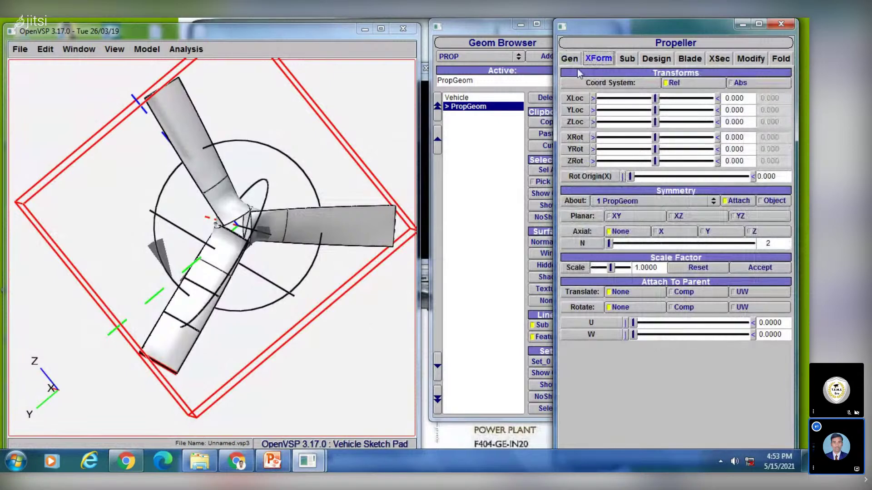
Refine the propeller's surface tessellation to Num_U 64 and Num_W 73, and inspect the smoother blades
left_click(572, 59)
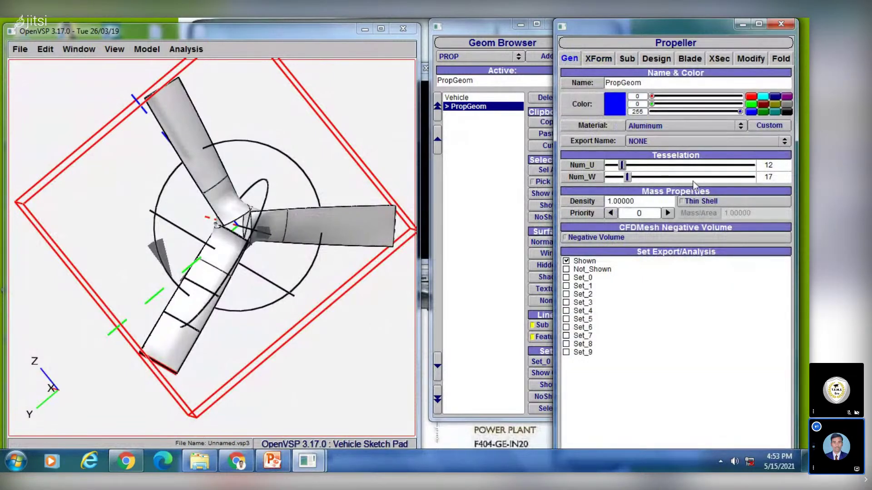
left_click_drag(621, 166, 645, 165)
left_click_drag(627, 177, 697, 177)
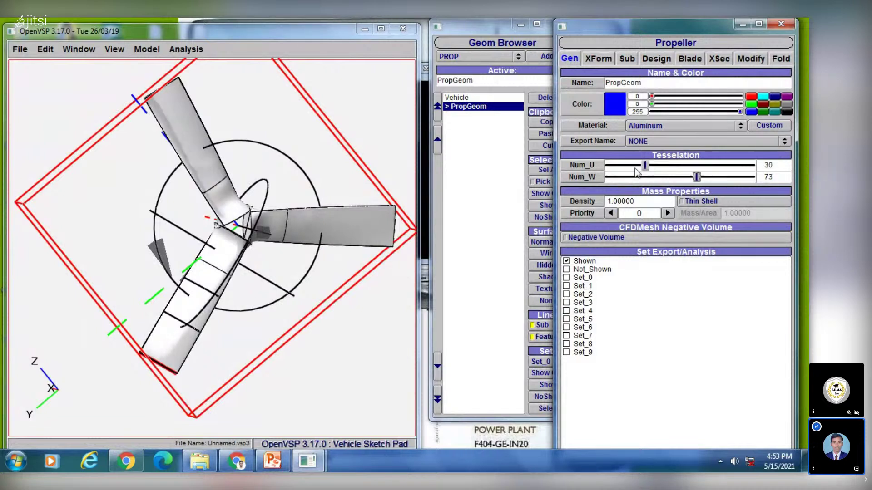
left_click(689, 167)
left_click(268, 241)
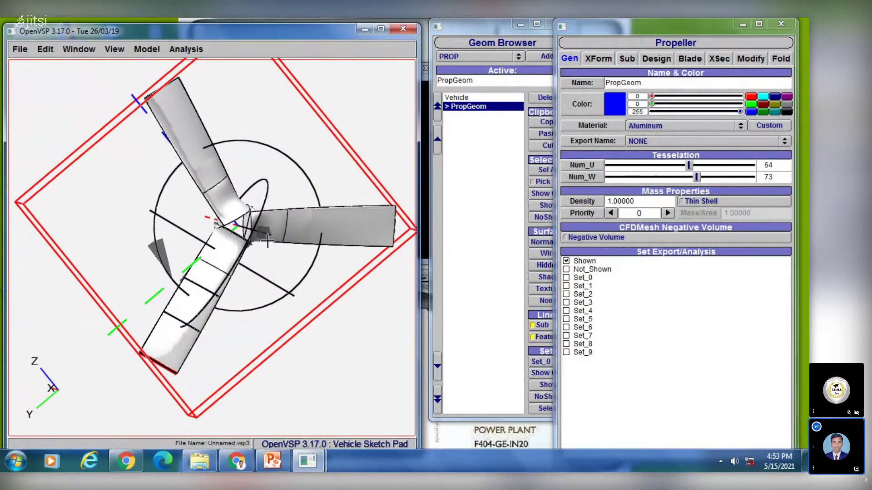
left_click_drag(268, 240, 166, 194)
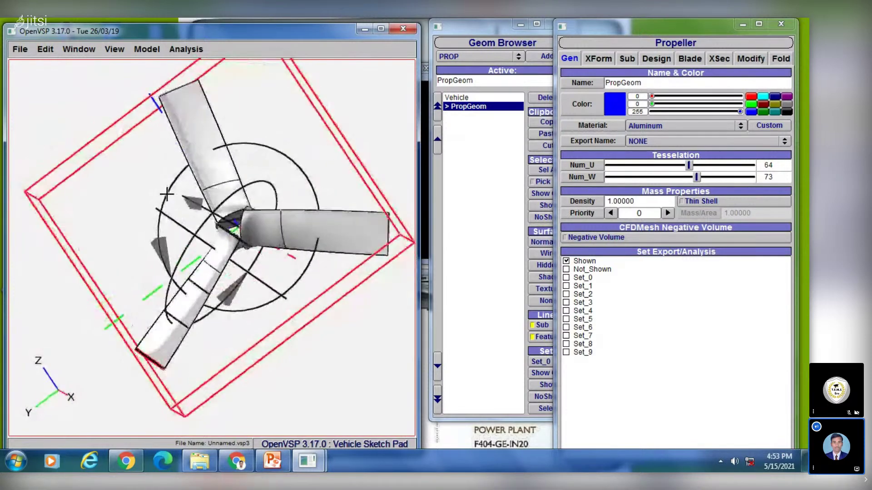
Display the propeller in the top and front views, and compare it with the front view on the PowerPoint slide
left_click(599, 58)
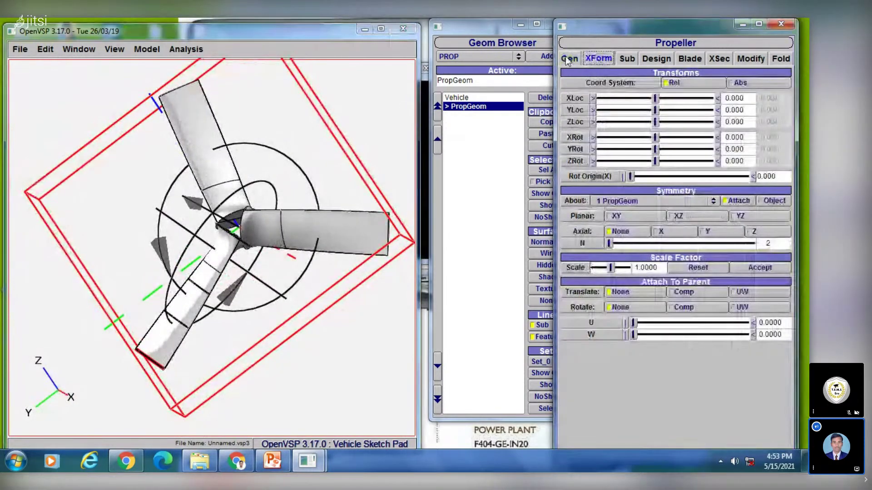
left_click(492, 181)
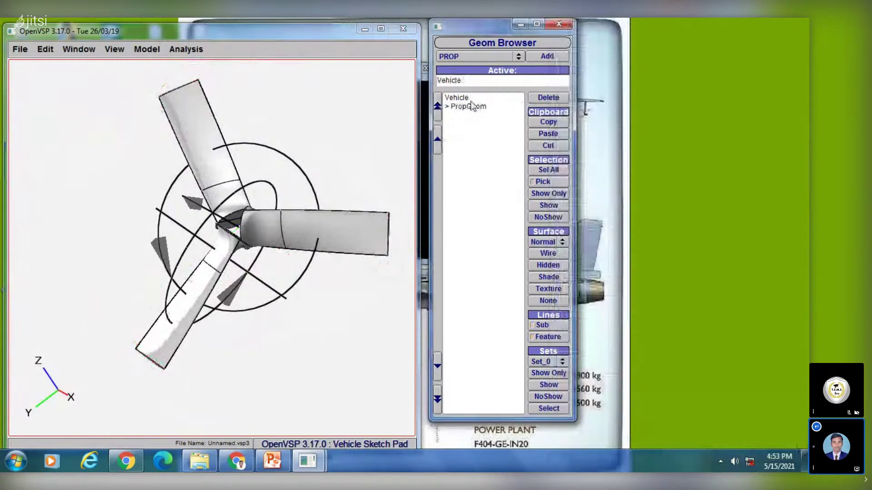
left_click(472, 106)
left_click(114, 49)
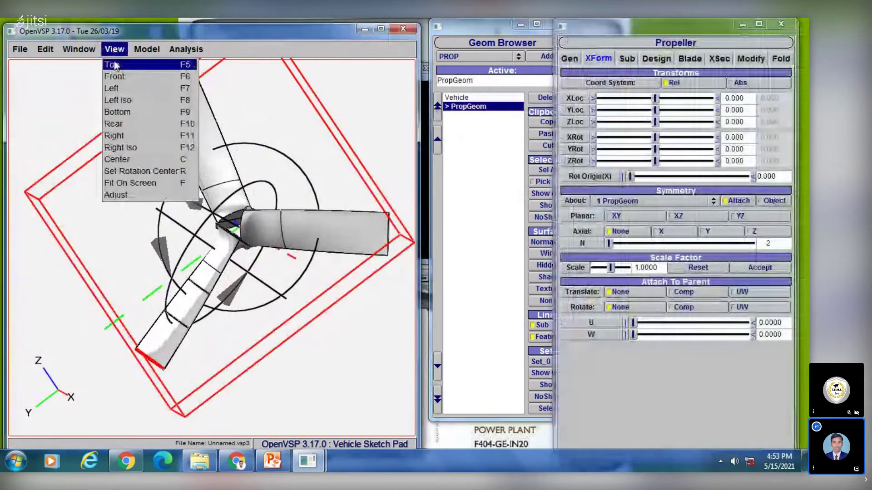
left_click(114, 65)
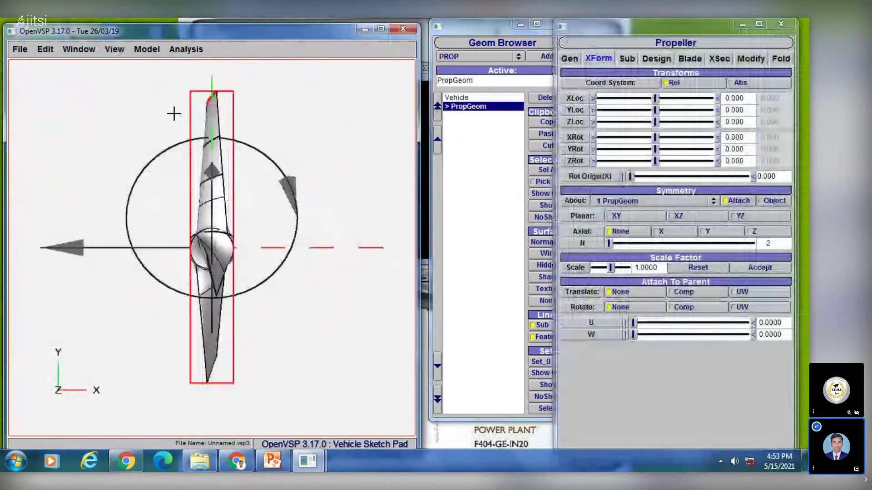
left_click(114, 49)
left_click(116, 77)
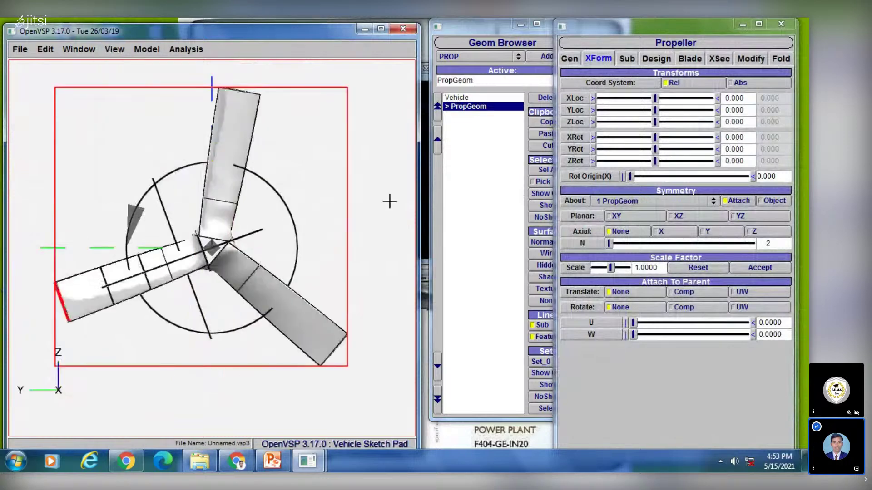
left_click(462, 214)
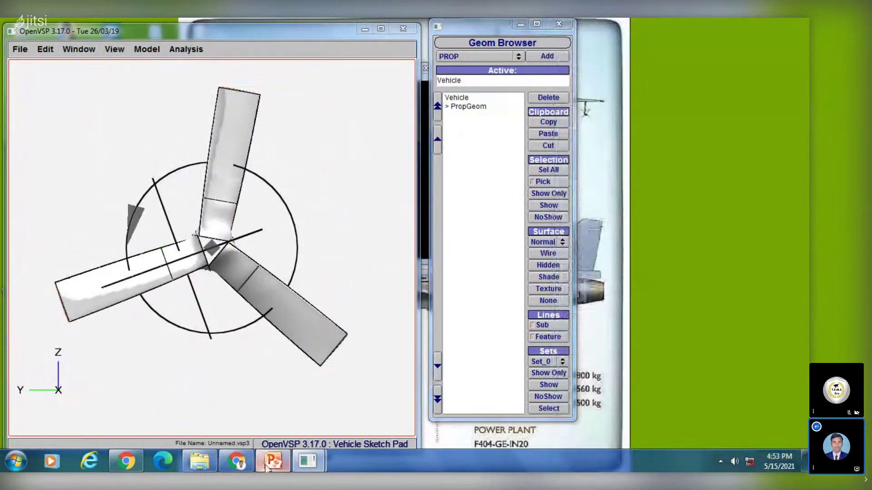
left_click(266, 467)
left_click(267, 467)
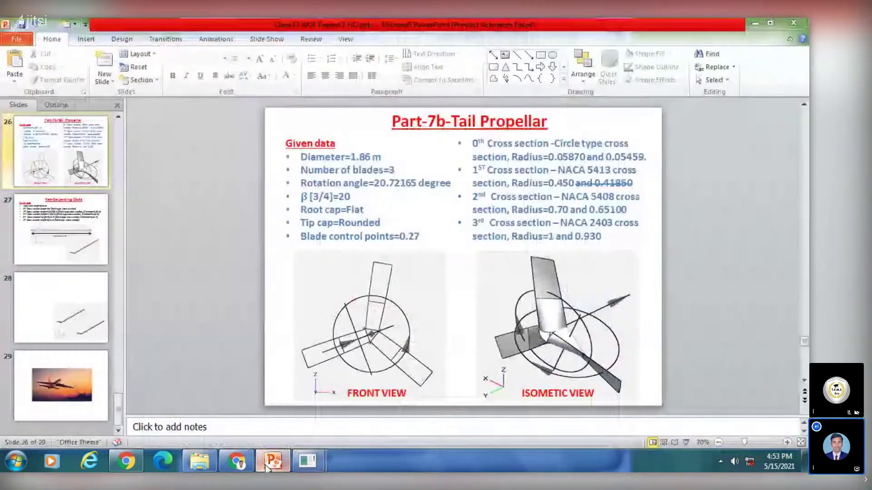
left_click(271, 461)
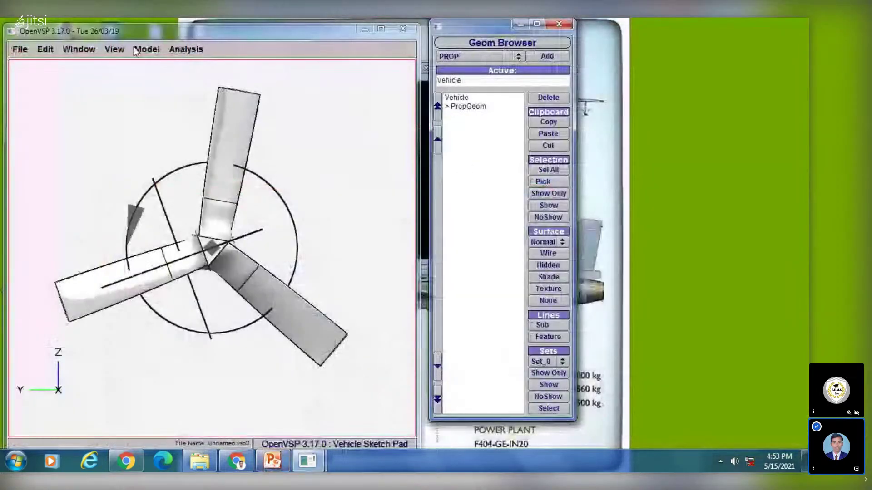
Show the propeller in OpenVSP's left and left isometric views, and compare it with the isometric view on the PowerPoint slide
left_click(113, 50)
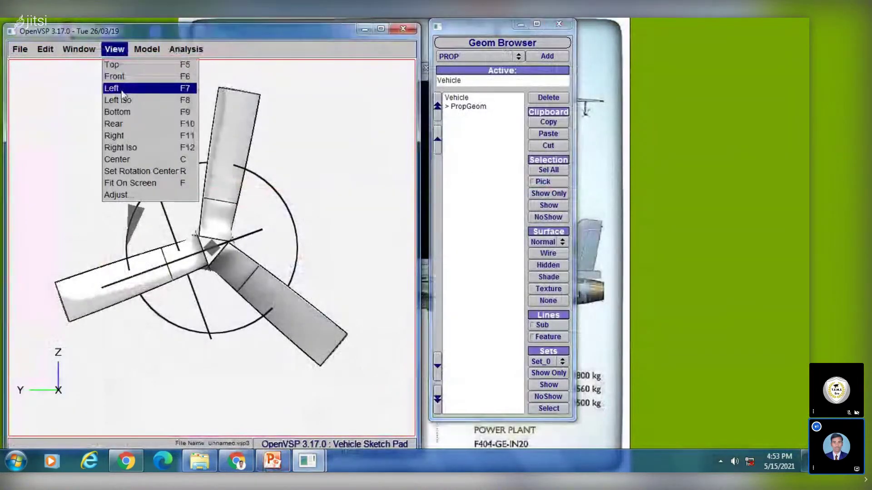
left_click(115, 86)
left_click(114, 49)
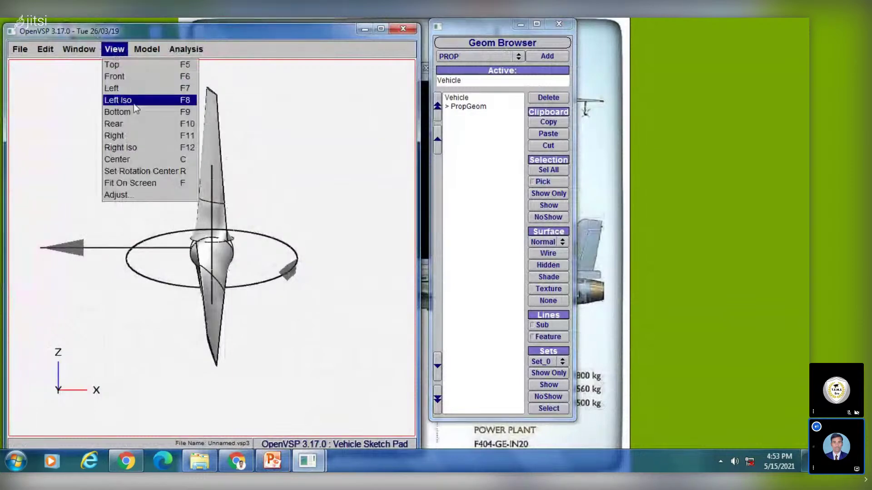
left_click(134, 103)
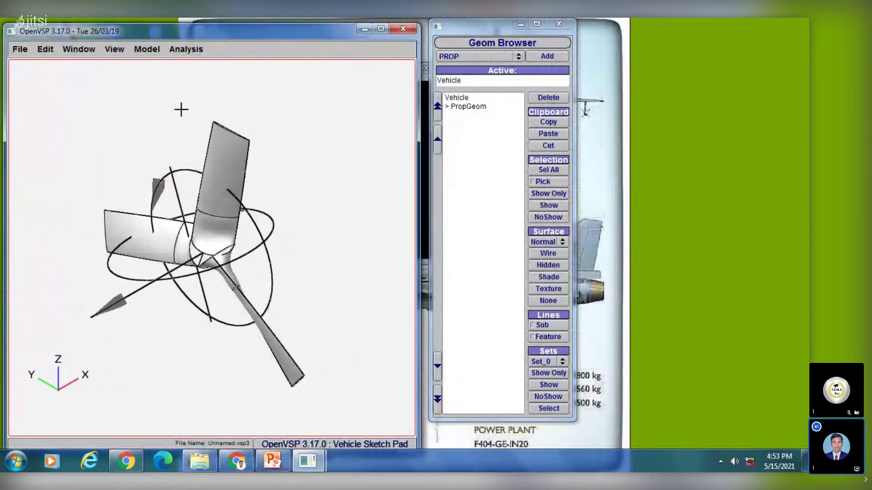
left_click(274, 461)
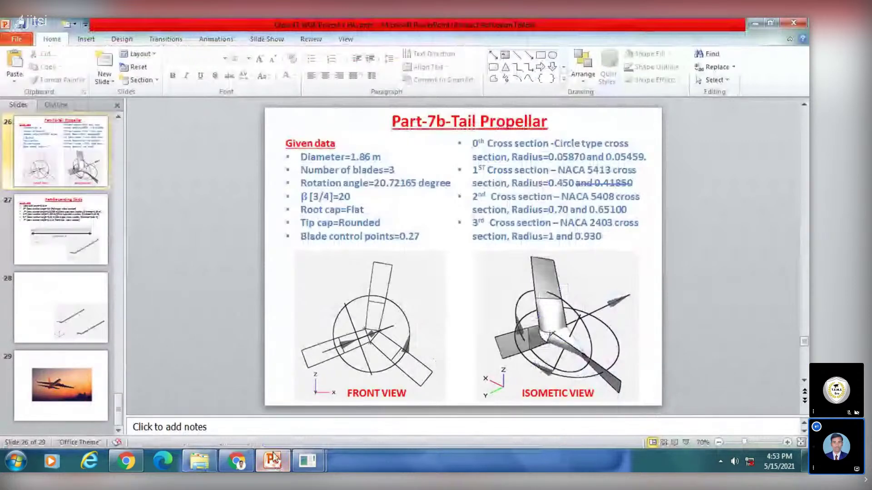
left_click(273, 462)
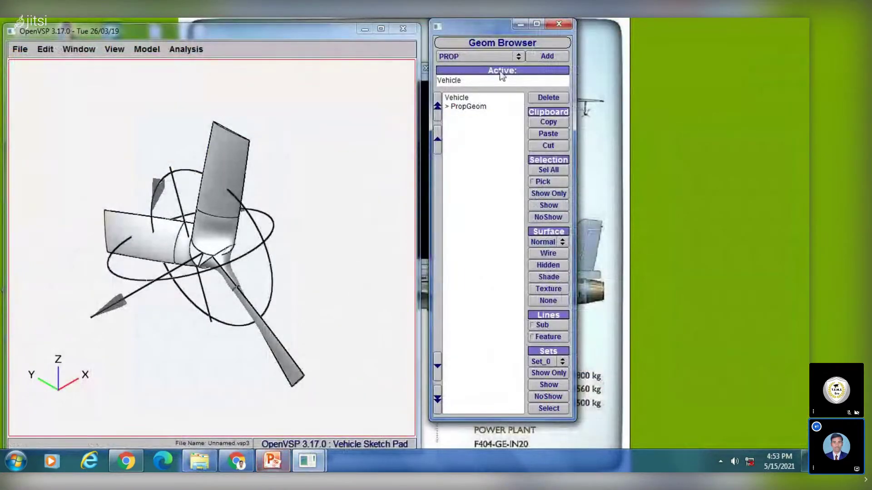
Select the propeller geometry, then look at the AS355N Twin Squirrel photo slide in PowerPoint and return to OpenVSP
left_click(468, 107)
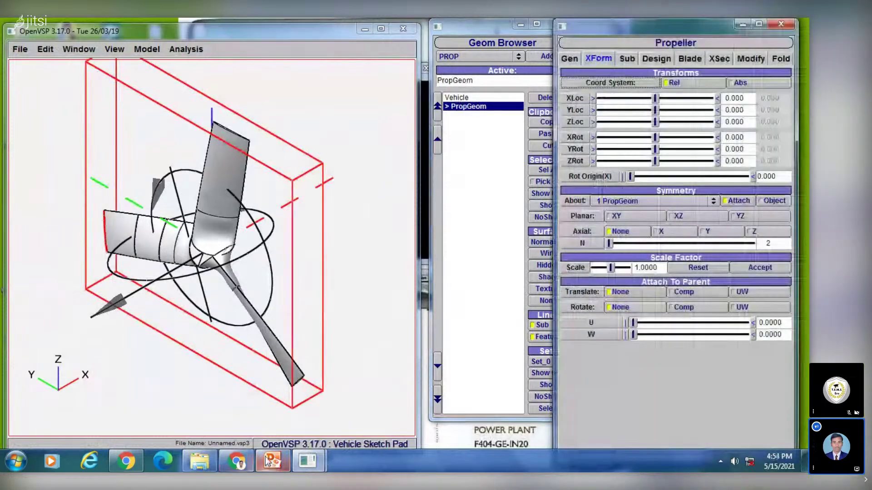
mouse_move(273, 462)
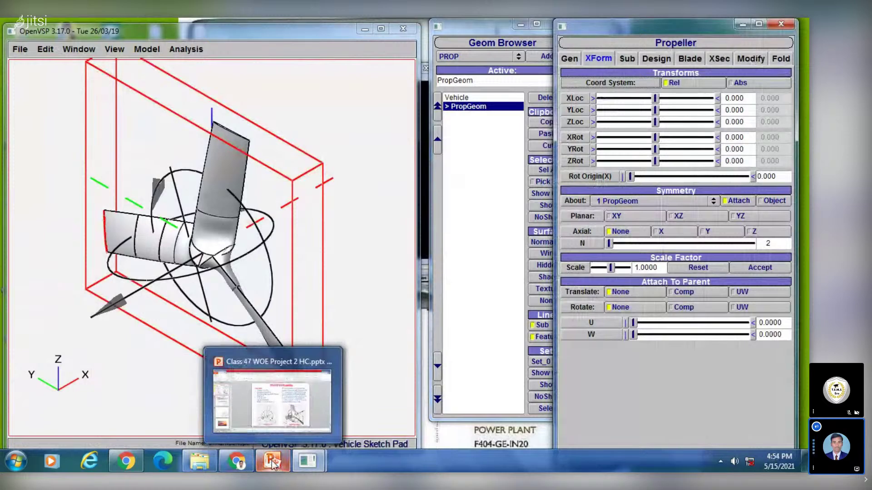
left_click(272, 463)
scroll(47, 222, "up", 15)
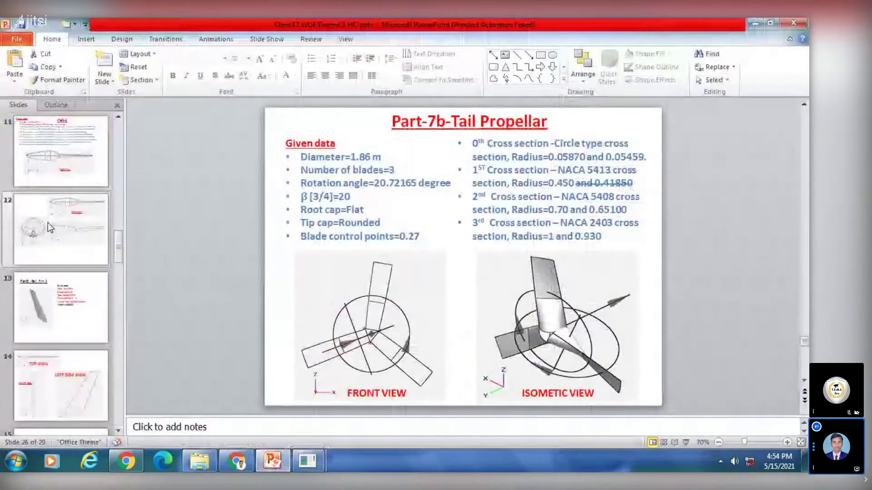
left_click(74, 322)
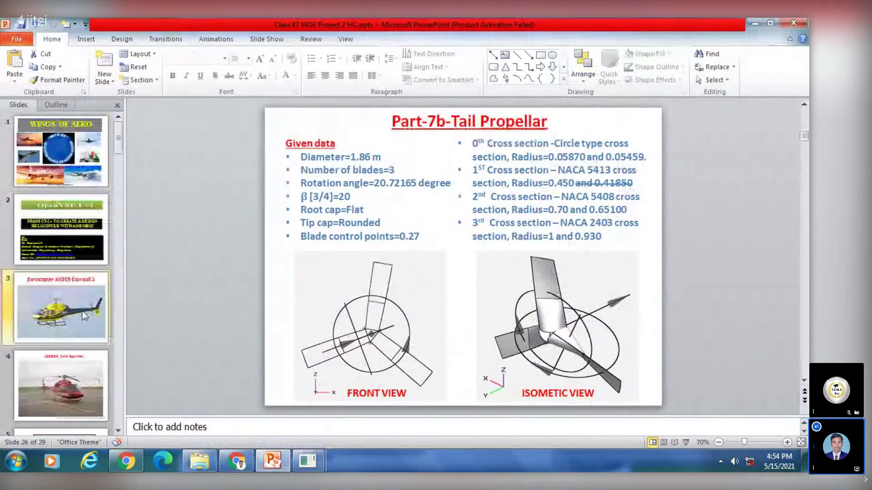
left_click(81, 383)
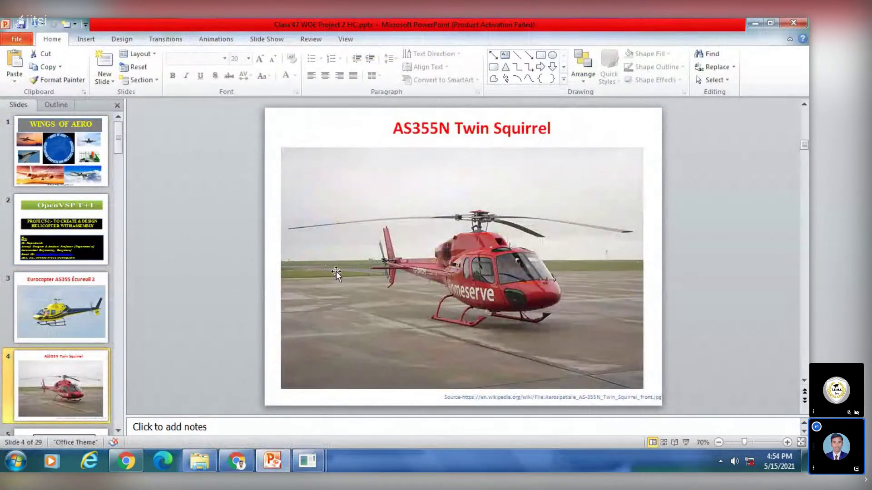
left_click(272, 461)
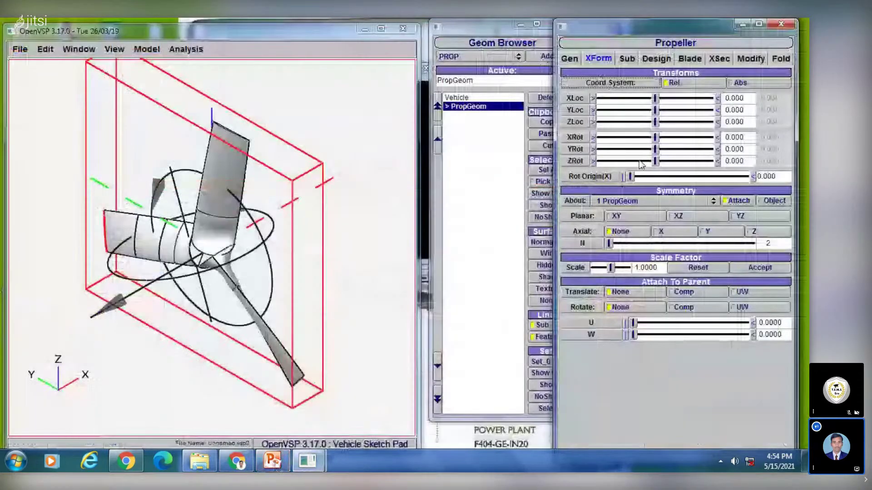
Try the propeller with 2 blades in its design settings and compare it with the AS355N Twin Squirrel photo in PowerPoint
left_click(569, 59)
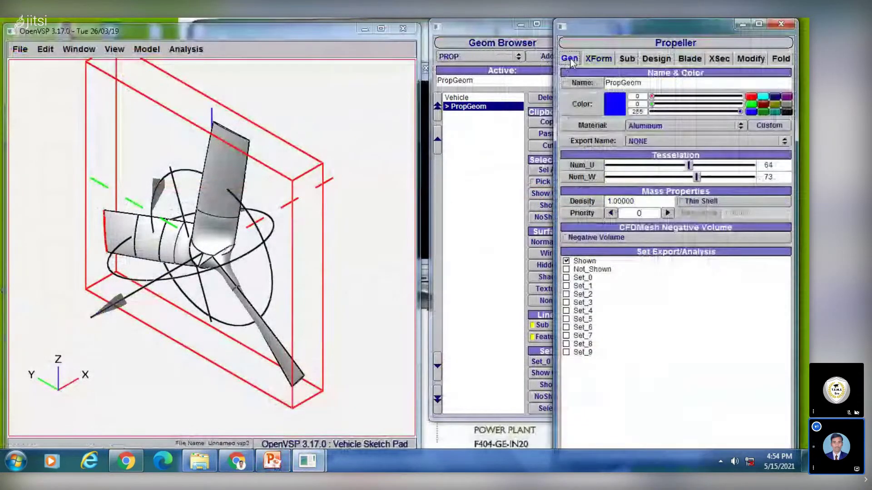
left_click(656, 59)
double_click(767, 119)
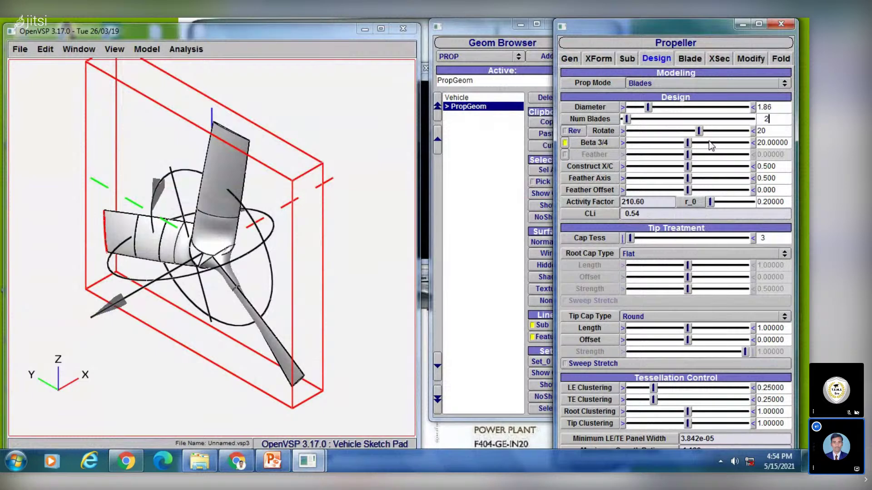
type("2")
key("Return")
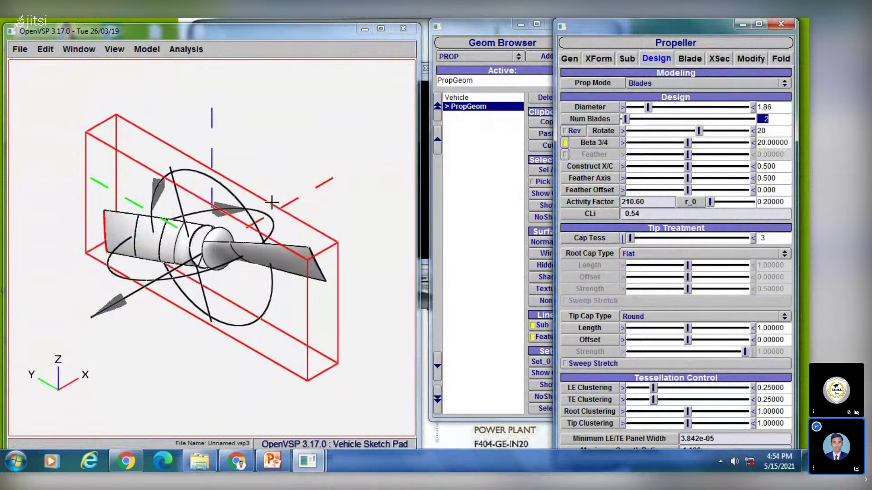
mouse_move(271, 202)
left_mouse_down()
mouse_move(307, 331)
mouse_move(341, 325)
mouse_move(343, 286)
mouse_move(195, 229)
mouse_move(274, 138)
mouse_move(236, 218)
mouse_move(269, 106)
mouse_move(254, 227)
mouse_move(264, 214)
mouse_move(188, 203)
mouse_move(298, 218)
left_mouse_up()
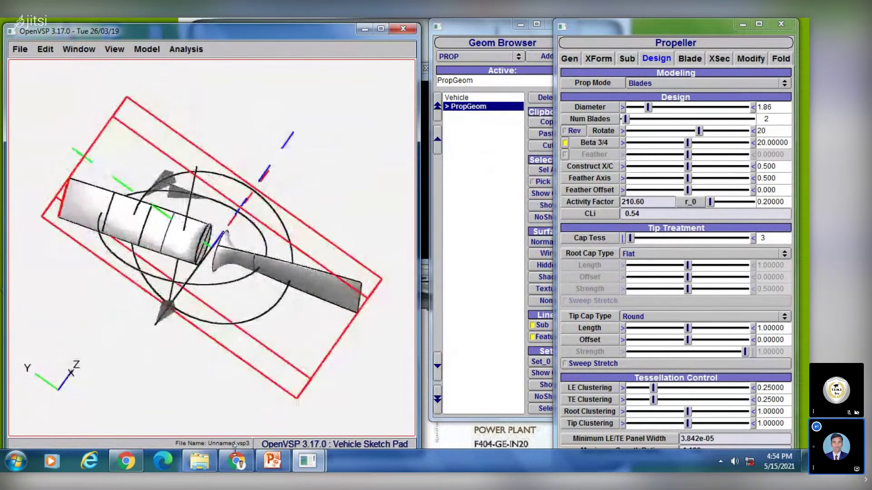
left_click(274, 461)
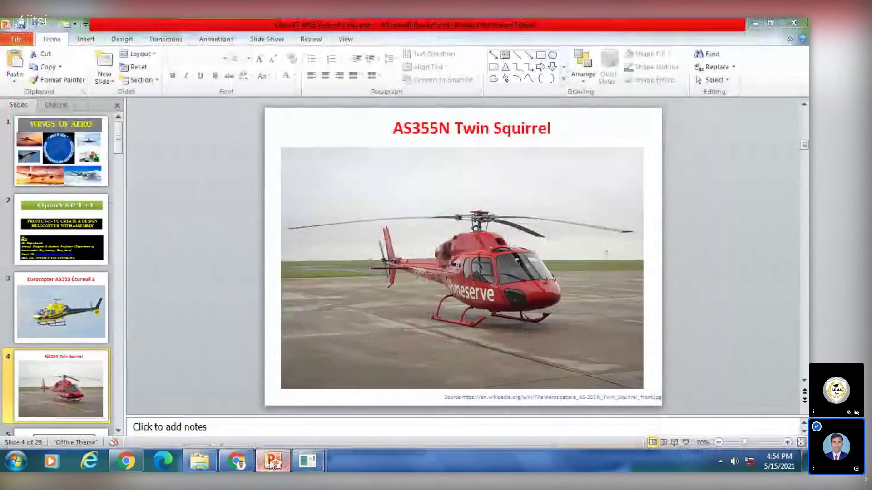
left_click(271, 462)
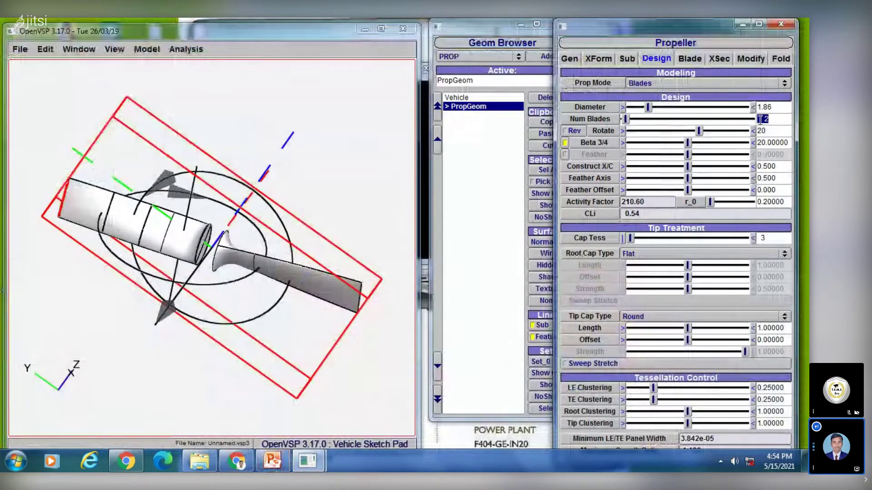
Set the propeller's number of blades to 3 and deselect the propeller
type("3")
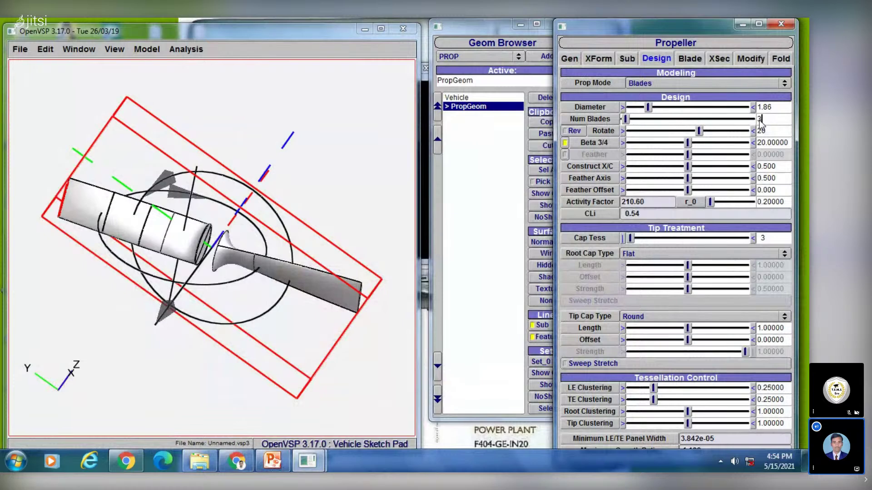
key("Return")
left_click(492, 202)
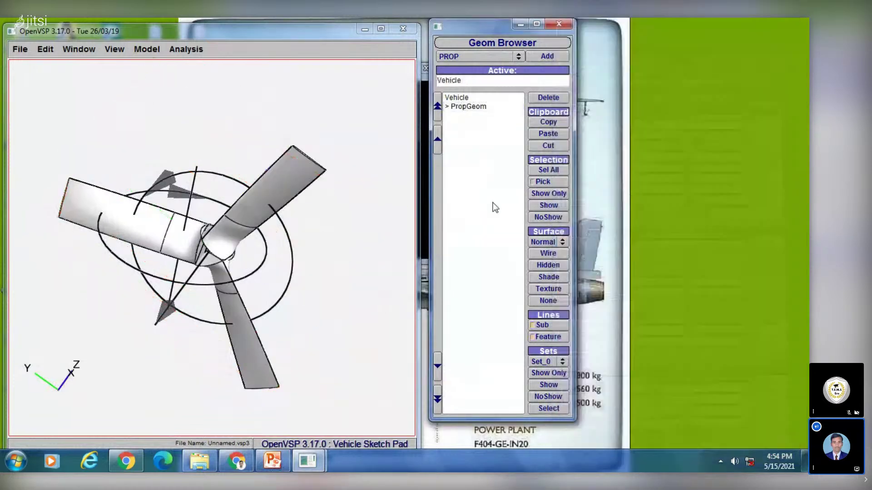
Start saving the model under a new name, and look up the part title on PowerPoint's Part-7b-Tail Propellar slide before returning to OpenVSP
left_click_drag(327, 91, 241, 148)
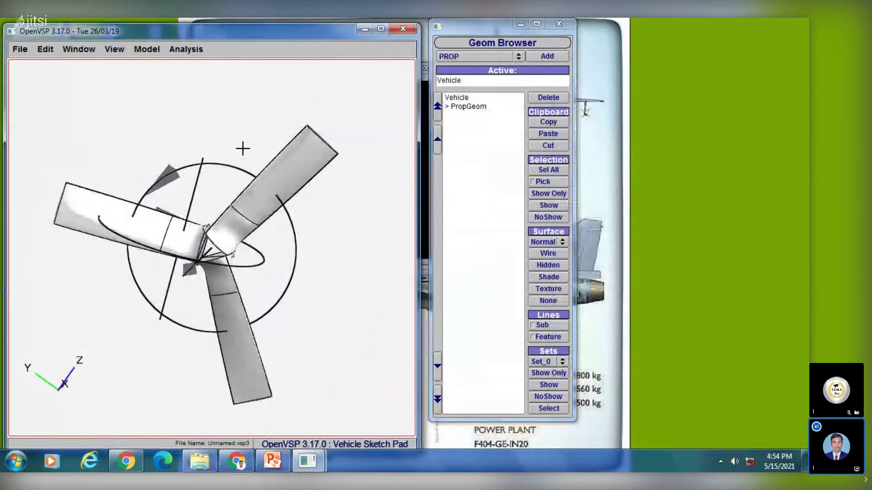
left_click(18, 51)
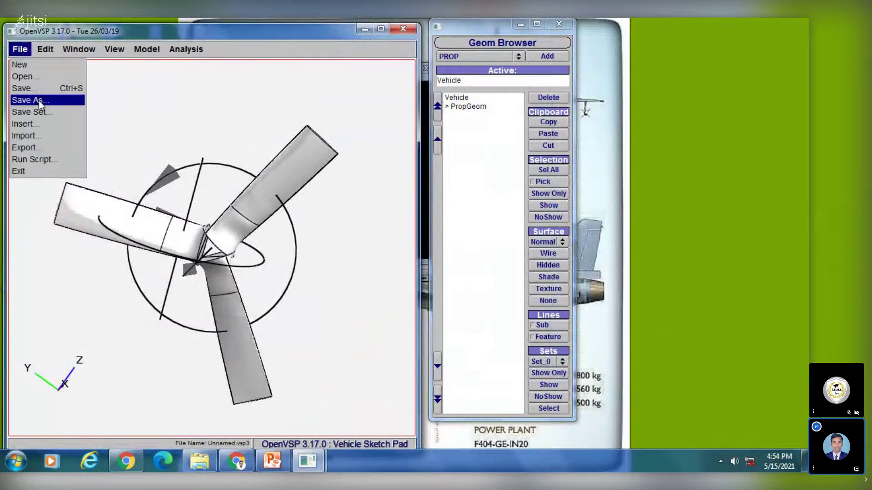
left_click(39, 99)
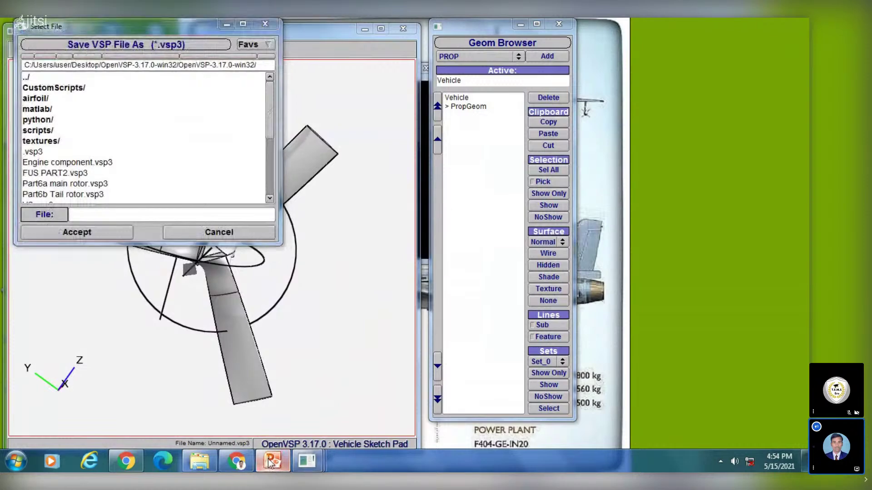
left_click(272, 460)
scroll(32, 308, "down", 2)
scroll(32, 308, "down", 20)
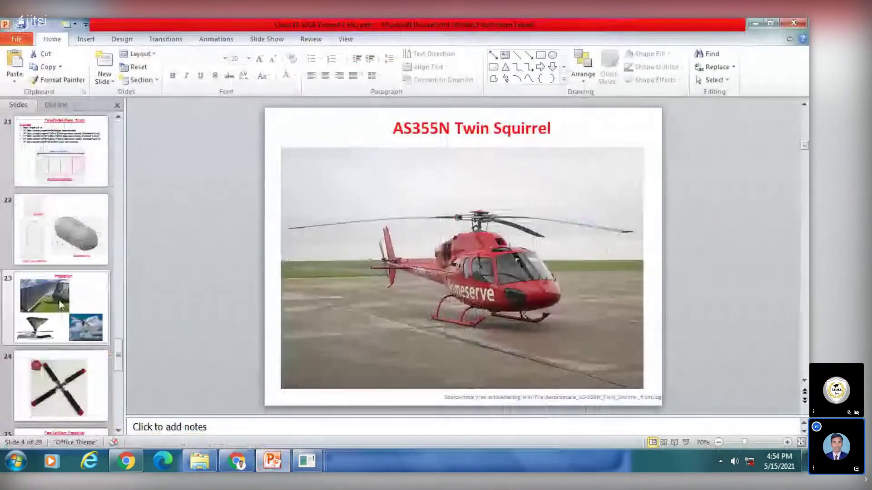
left_click(62, 175)
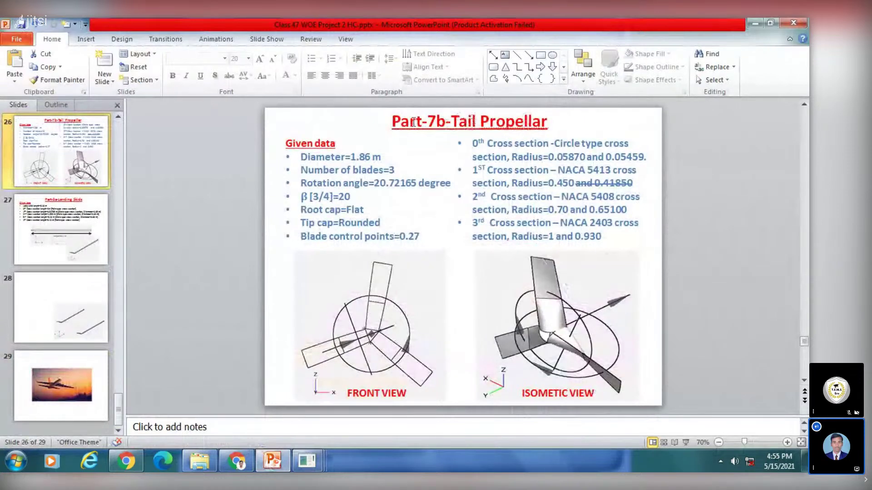
mouse_move(272, 460)
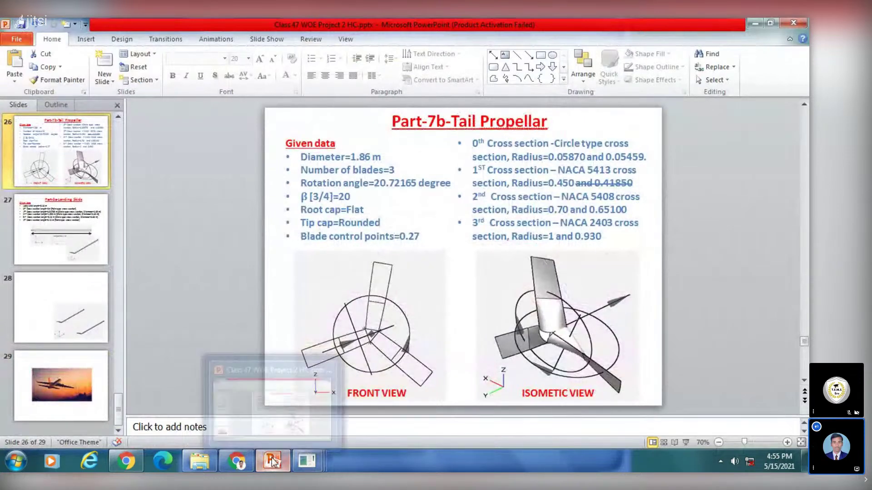
left_click(272, 461)
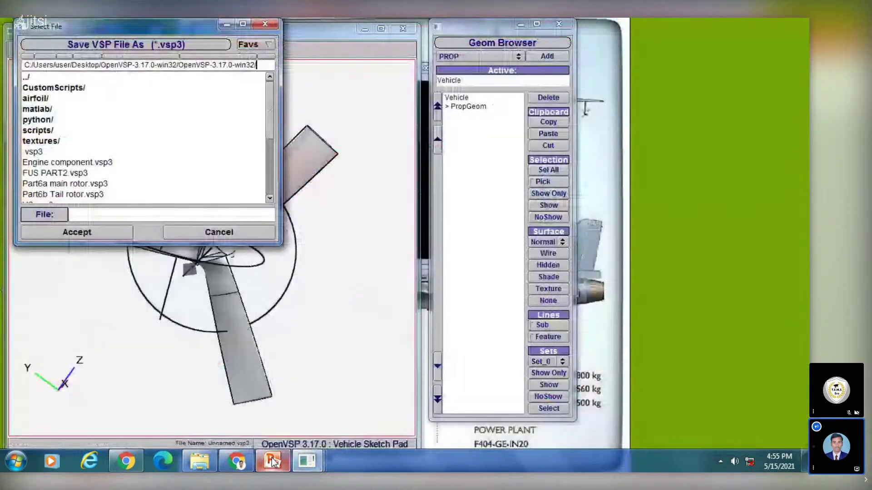
Save the model as "Part7b tail propellar", checking the part name against the PowerPoint slide title
type("P")
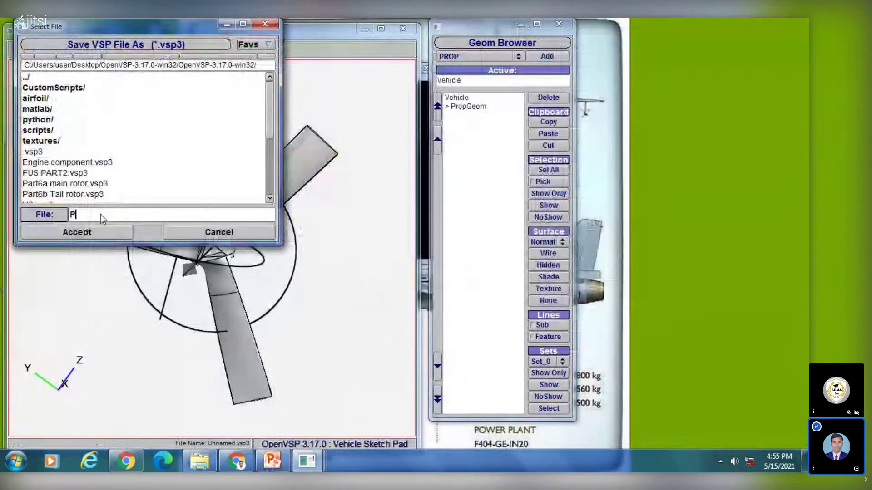
type("a")
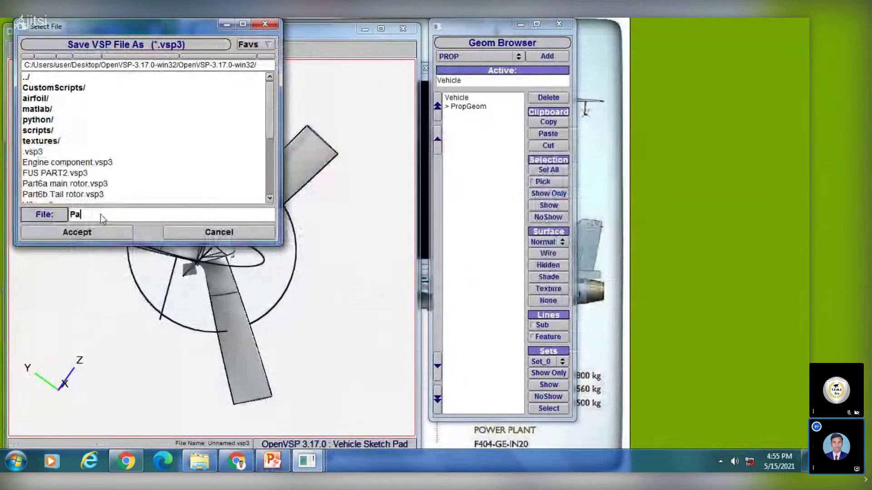
type("rt7b tail")
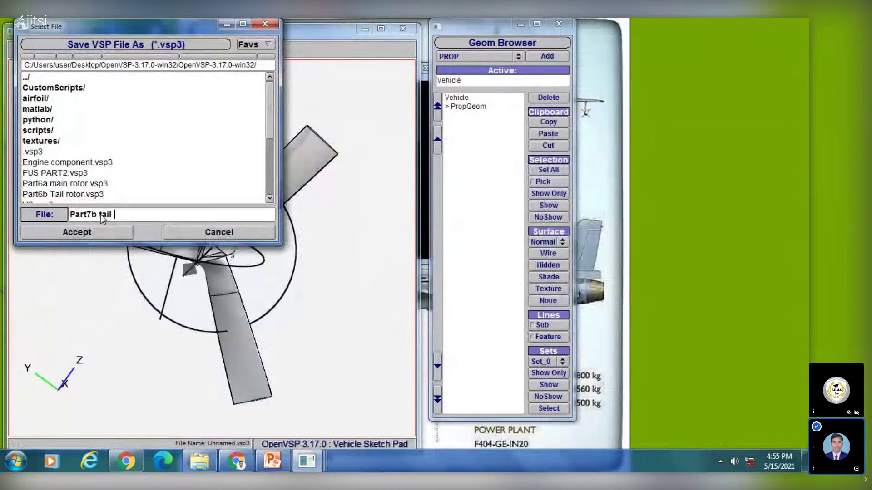
type(" propellar")
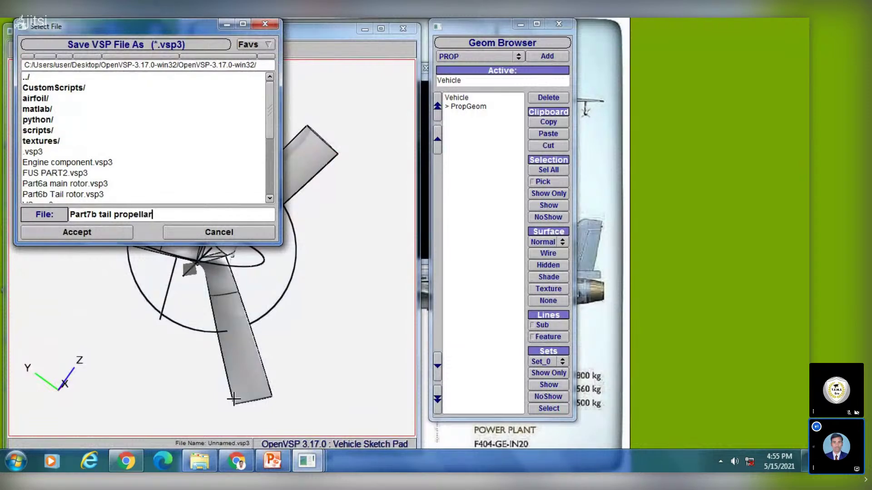
left_click(272, 460)
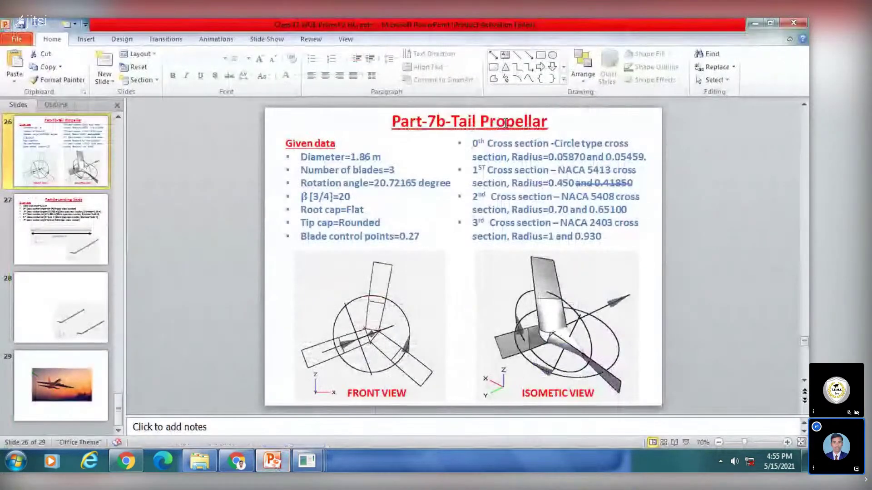
left_click(273, 461)
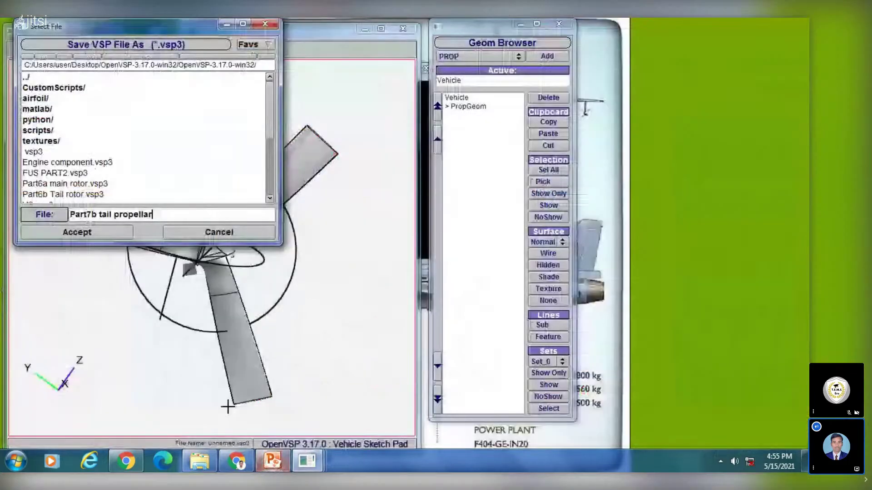
left_click(91, 232)
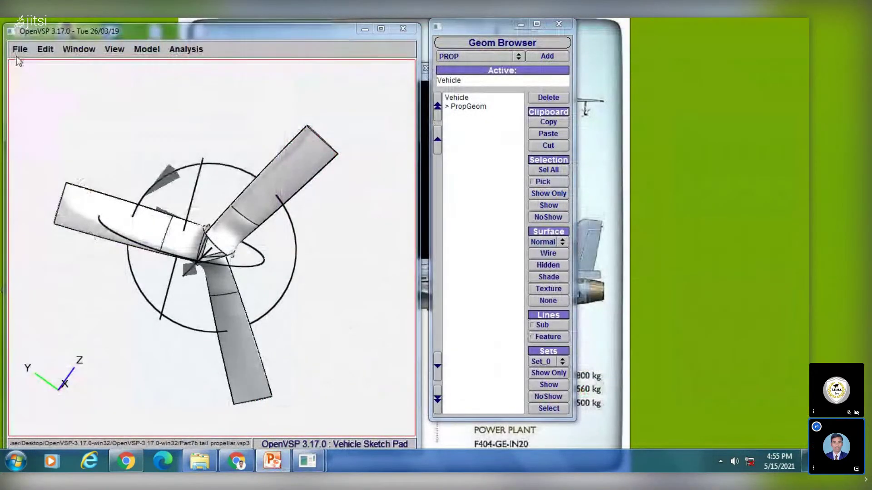
Look through the VSP files in the save folder for the tail propeller file, and close the file dialog without saving
left_click(18, 50)
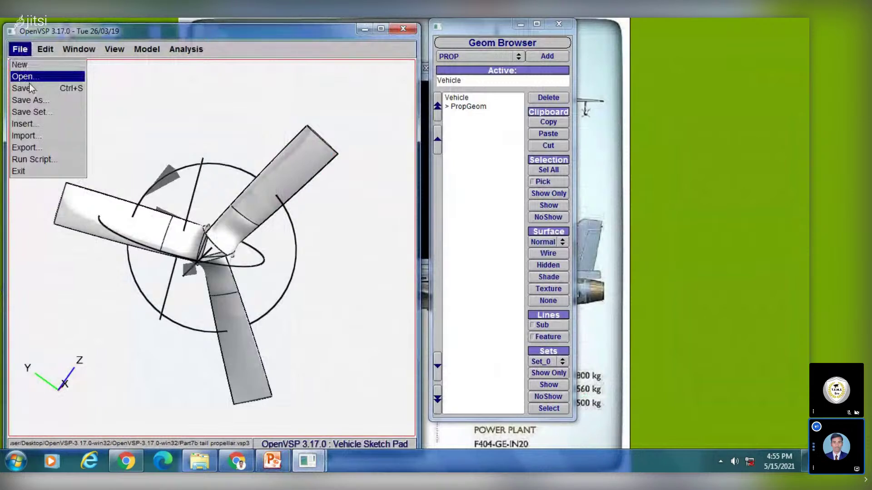
left_click(34, 100)
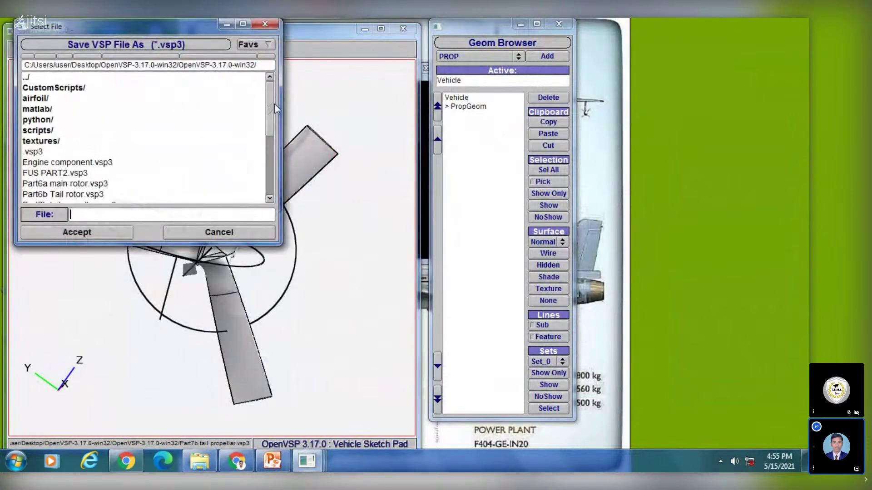
left_click_drag(268, 108, 268, 164)
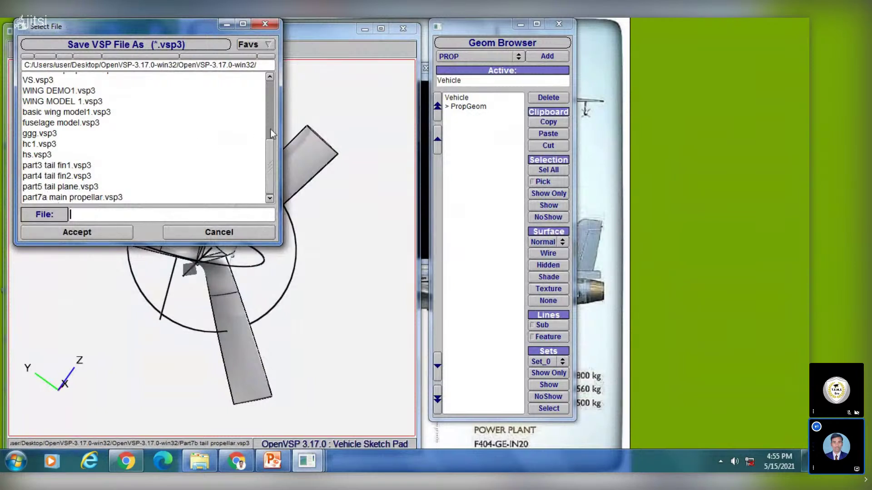
left_click_drag(270, 148, 271, 110)
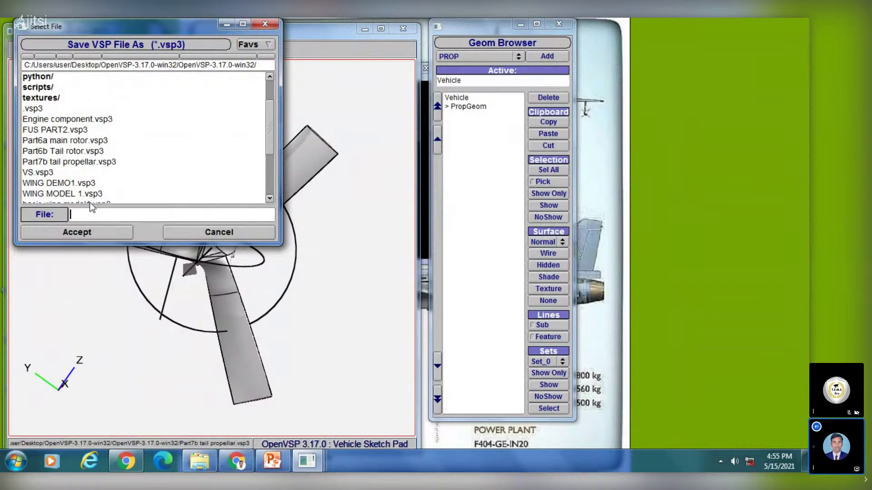
left_click(207, 234)
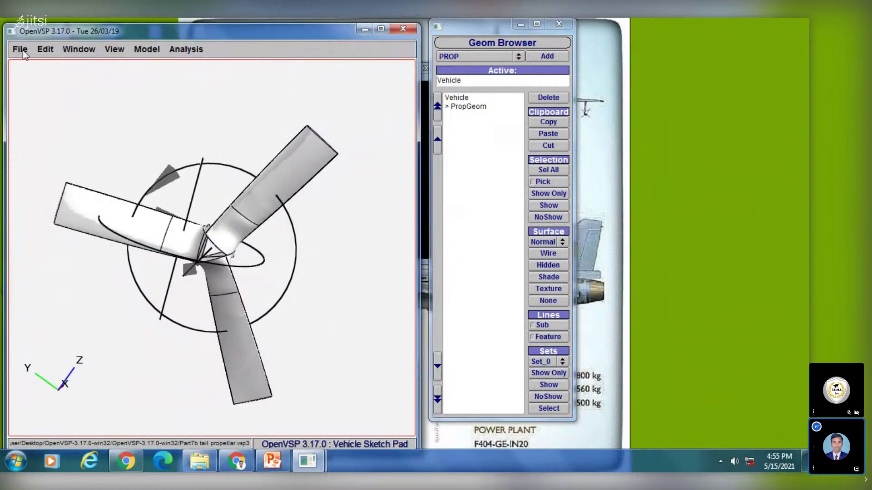
Switch to PowerPoint and show the Part-8a-Landing Skids slide that follows the tail propeller slide
left_click(273, 461)
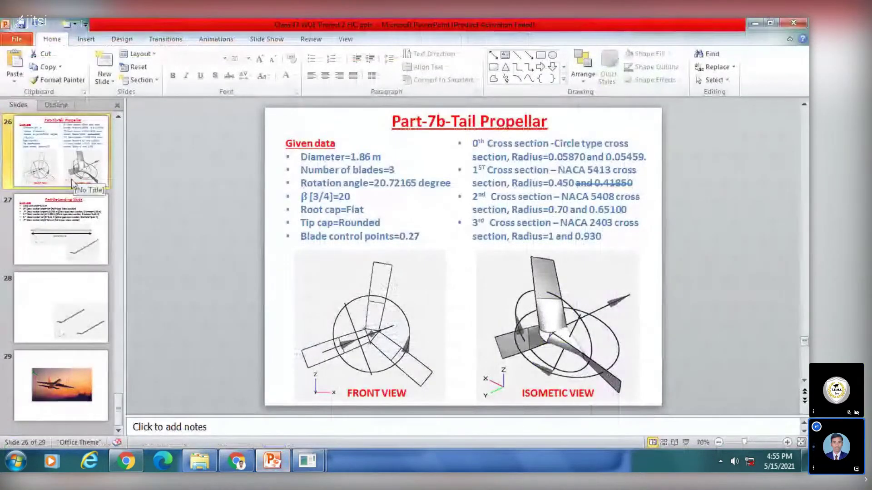
key("Down")
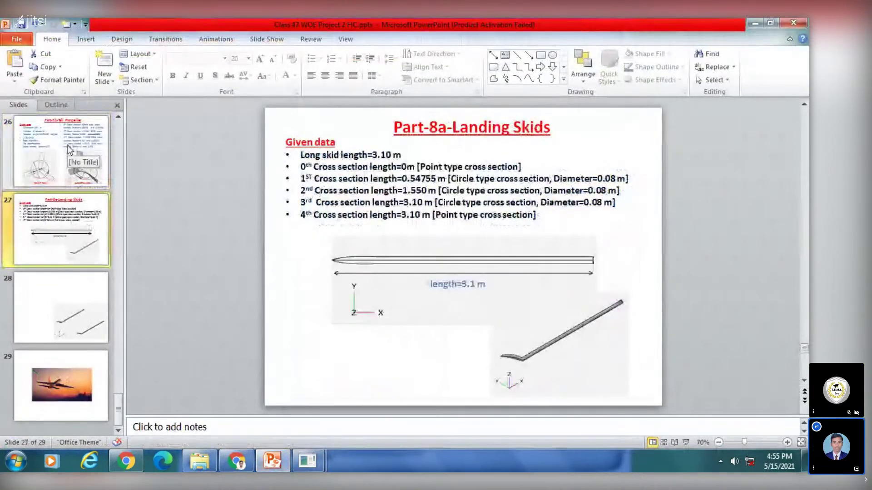
left_click(68, 155)
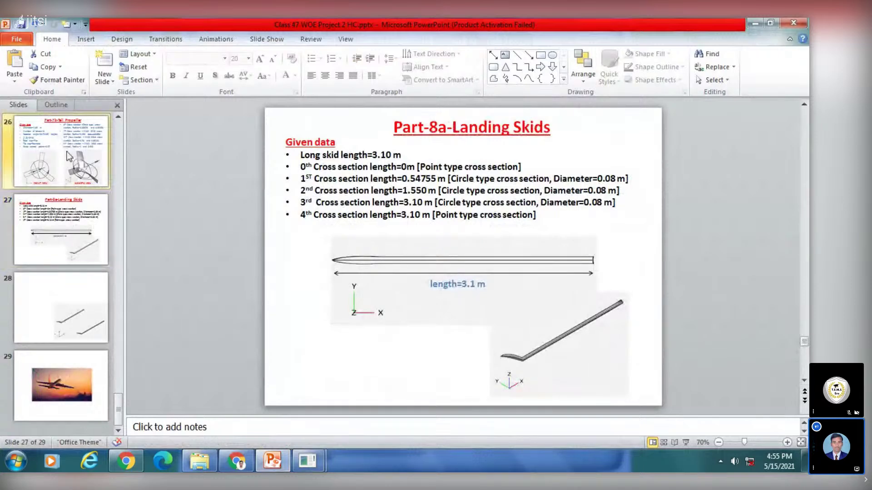
key("Down")
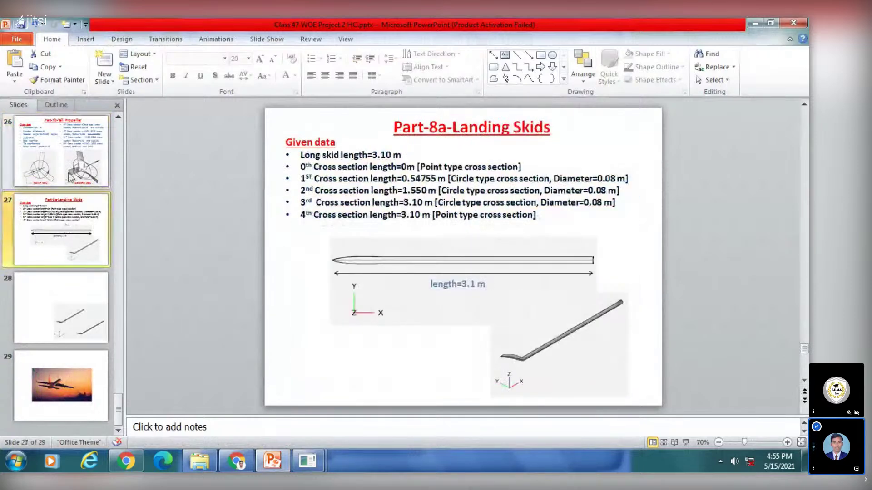
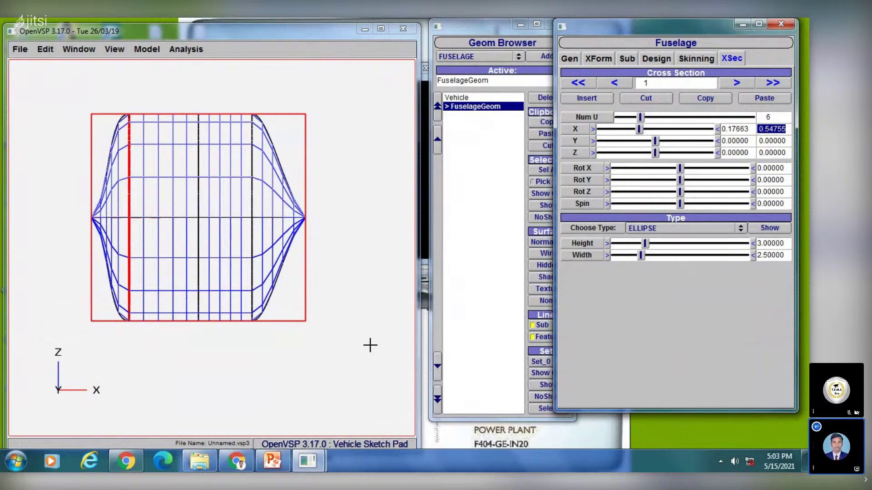
Read the 1st cross section's type and diameter on PowerPoint's landing skids slide, and look at the section type options in OpenVSP
left_click(272, 461)
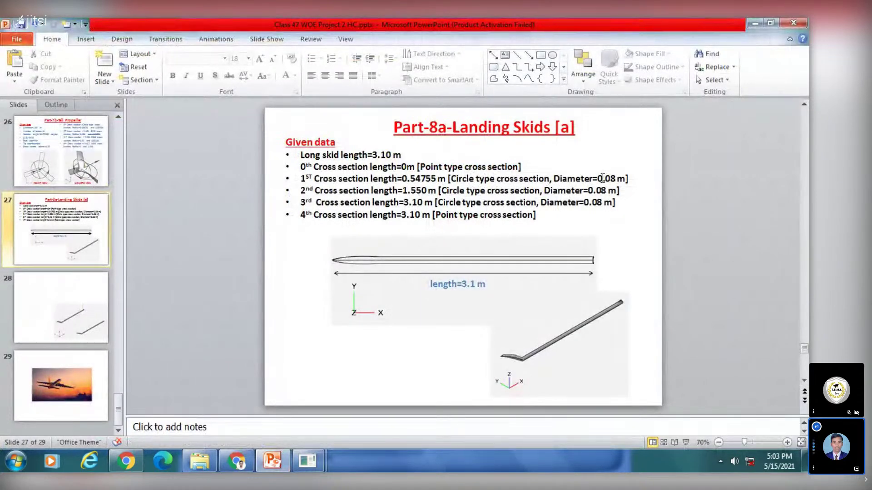
mouse_move(308, 461)
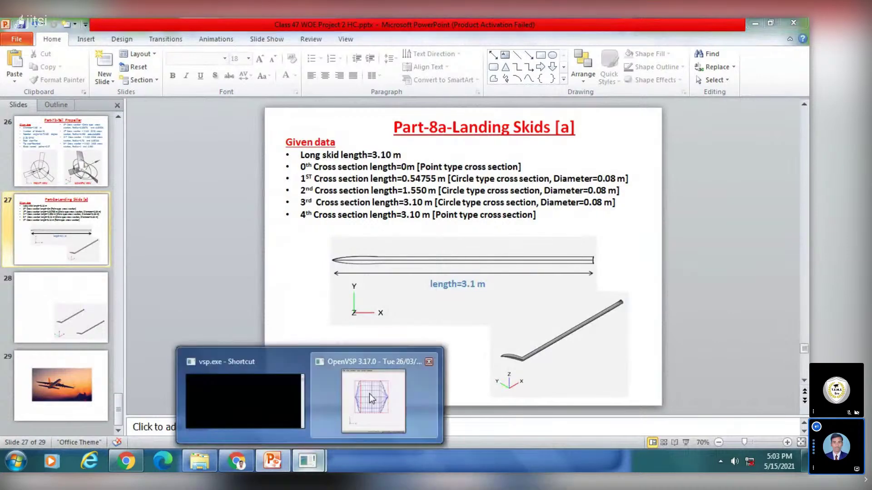
left_click(367, 392)
left_click(660, 227)
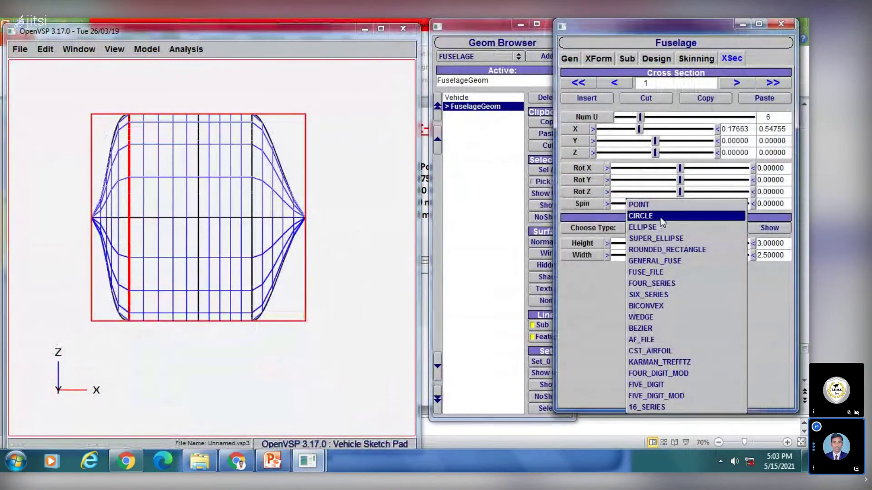
left_click(567, 296)
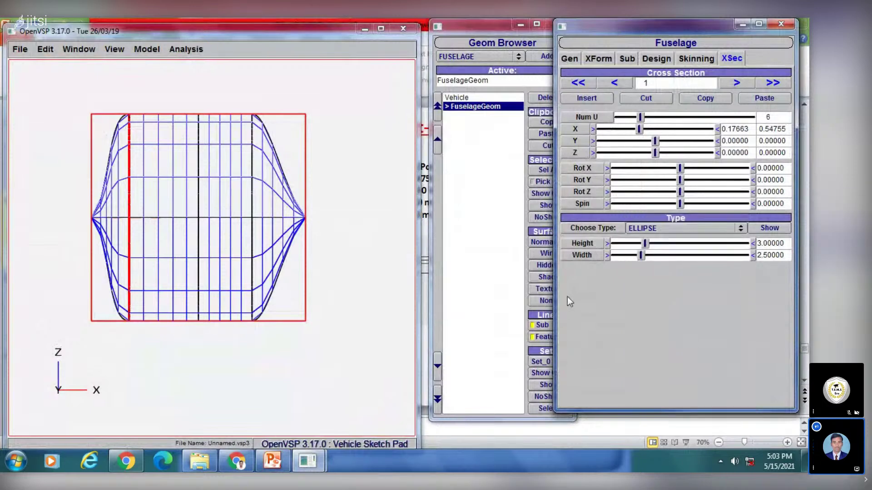
Show the profile preview of fuselage cross section 1 and display the model in front view
left_click(772, 229)
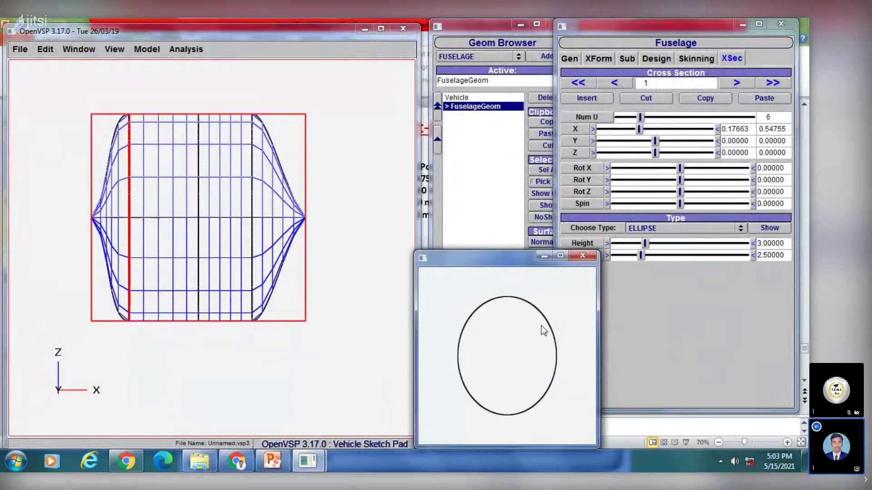
left_click_drag(213, 241, 142, 61)
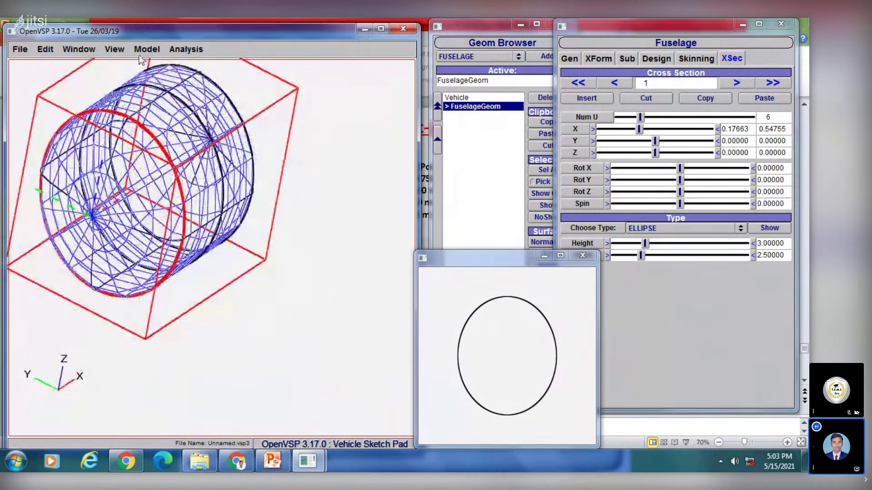
left_click(114, 49)
left_click(116, 71)
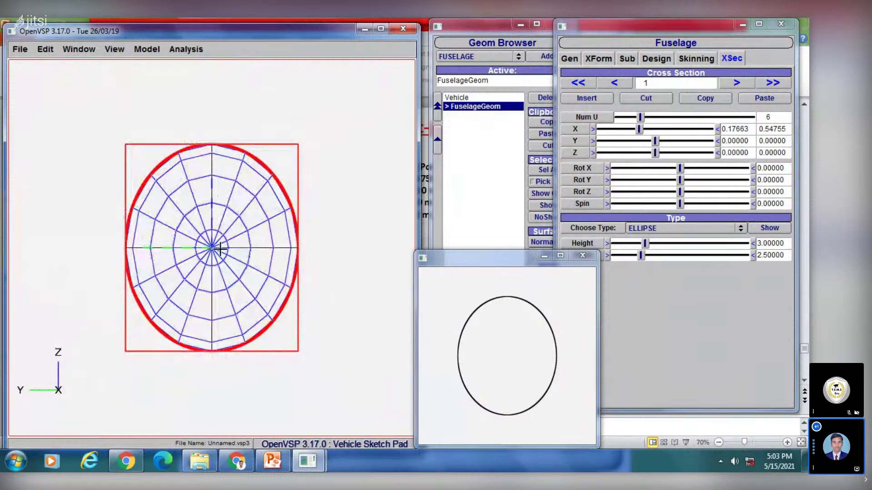
Set fuselage cross section 1 to the CIRCLE type, and look up its diameter on PowerPoint's landing skids slide before returning to OpenVSP
left_click(687, 229)
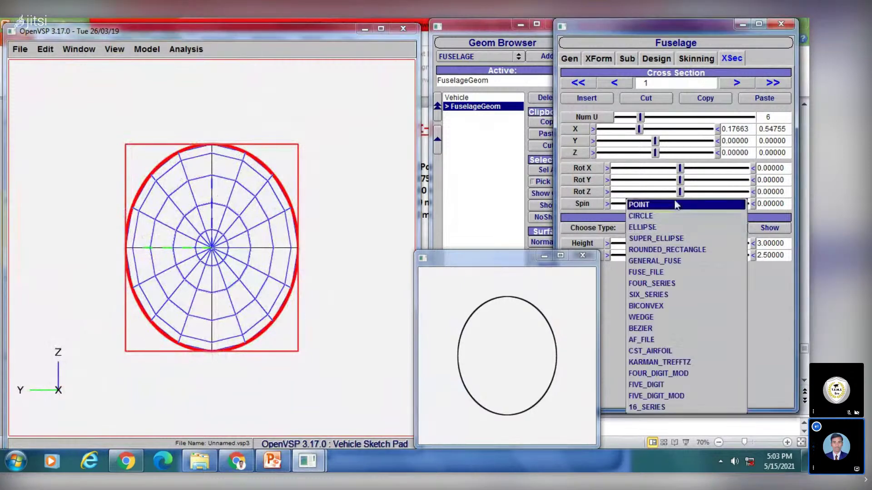
left_click(674, 216)
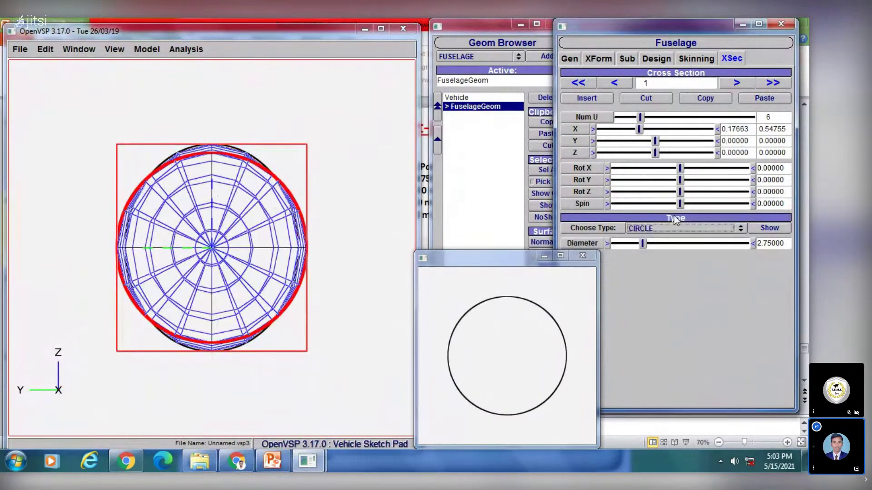
left_click(273, 462)
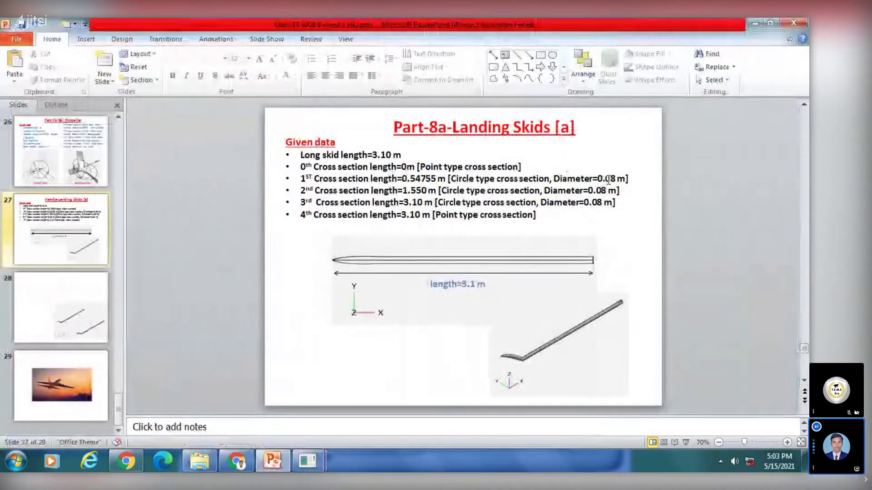
left_click(273, 462)
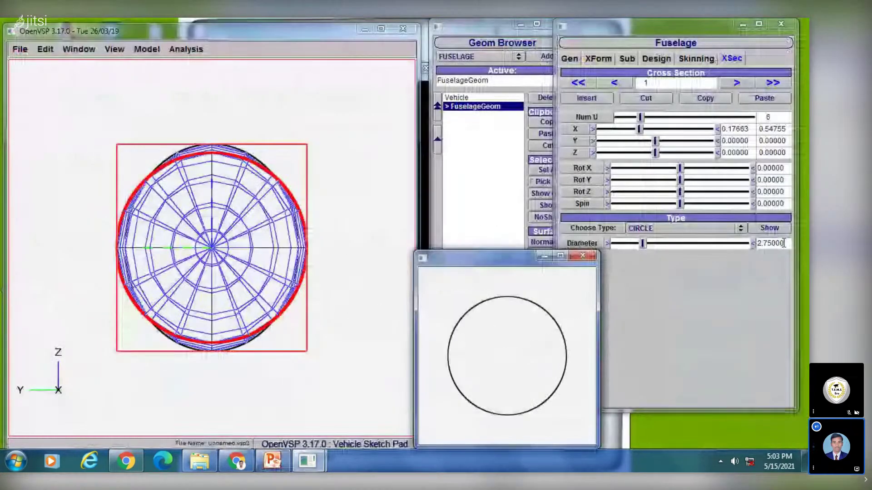
Set the diameter of the fuselage's circular cross section 1 to 0.08
left_click_drag(778, 244, 758, 243)
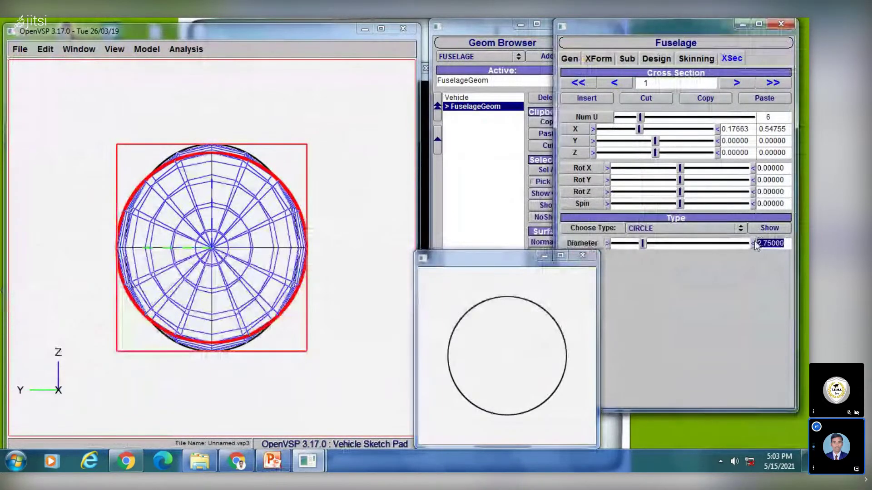
type("0.0")
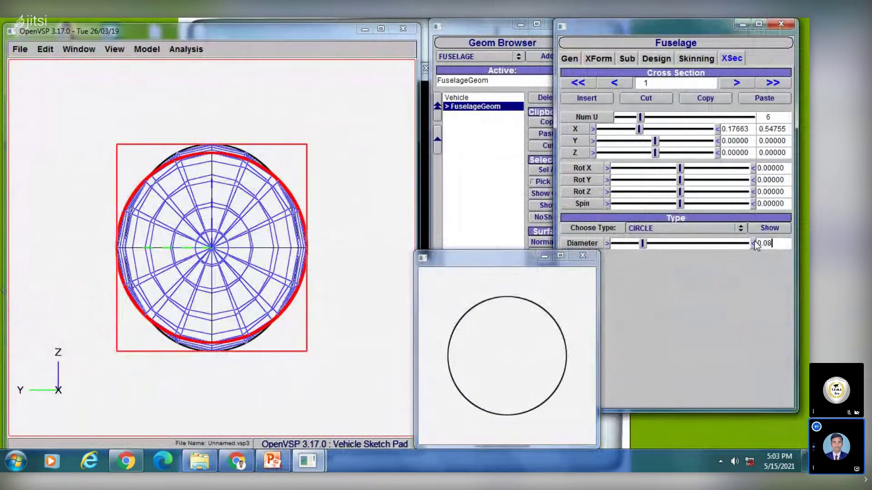
type("8")
key("Return")
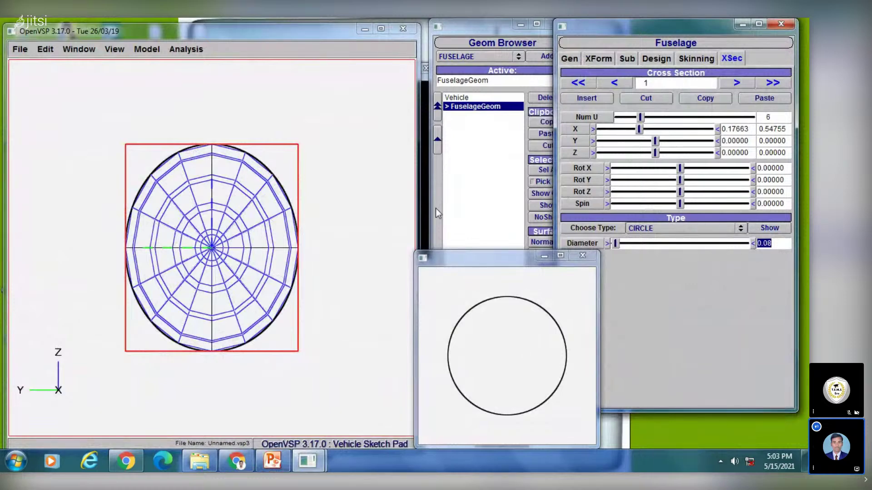
Highlight the 2nd cross section's data line on PowerPoint's Part-8a-Landing Skids slide and return to OpenVSP
left_click(273, 461)
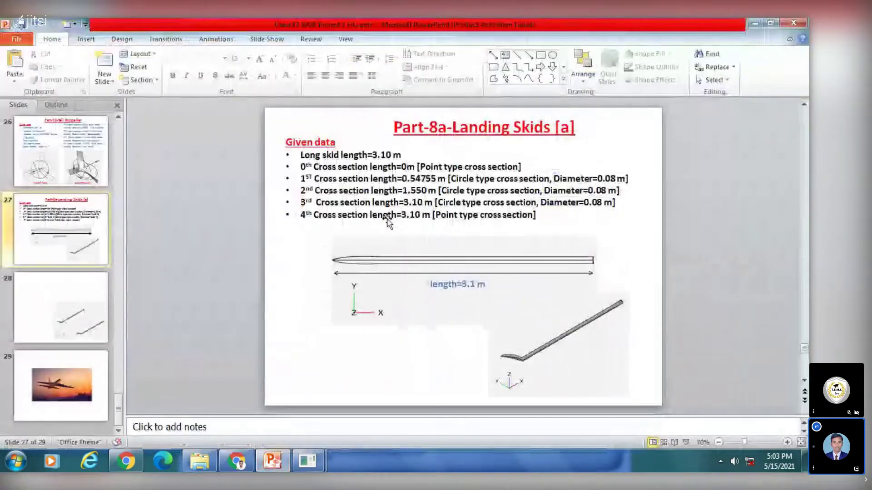
left_click_drag(300, 190, 622, 190)
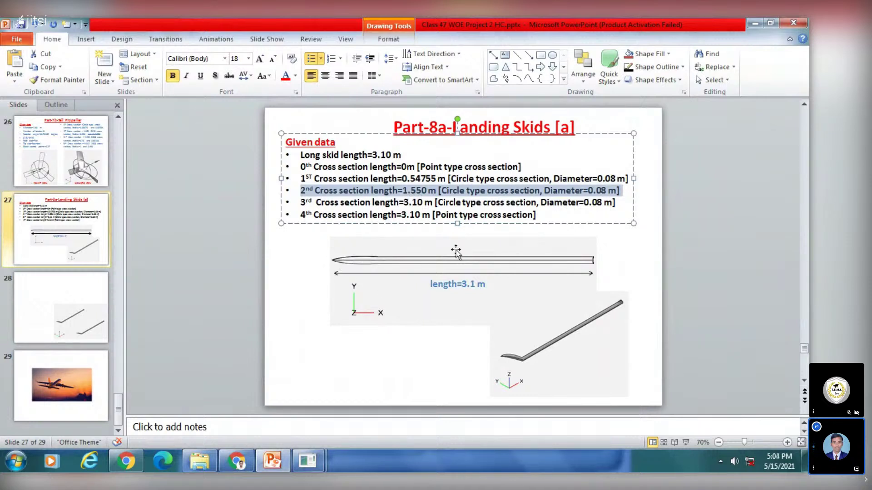
mouse_move(308, 461)
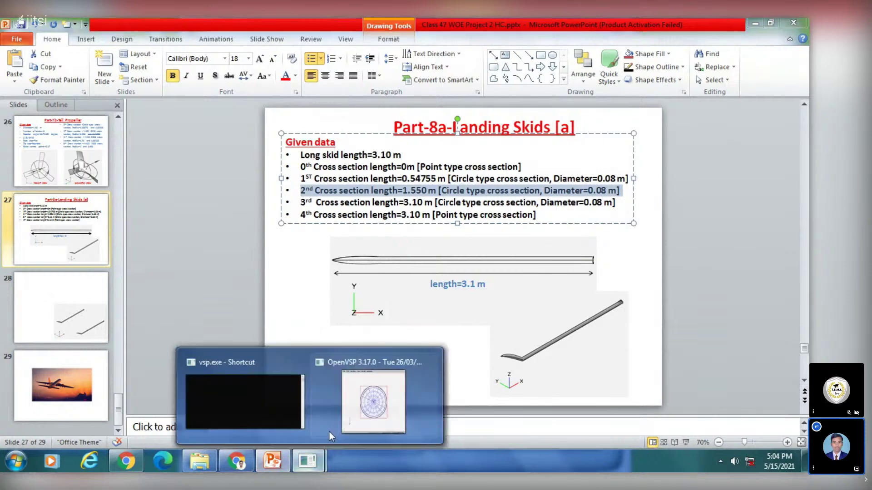
left_click(356, 410)
Display the fuselage model in left view so its whole length can be seen
left_click(115, 49)
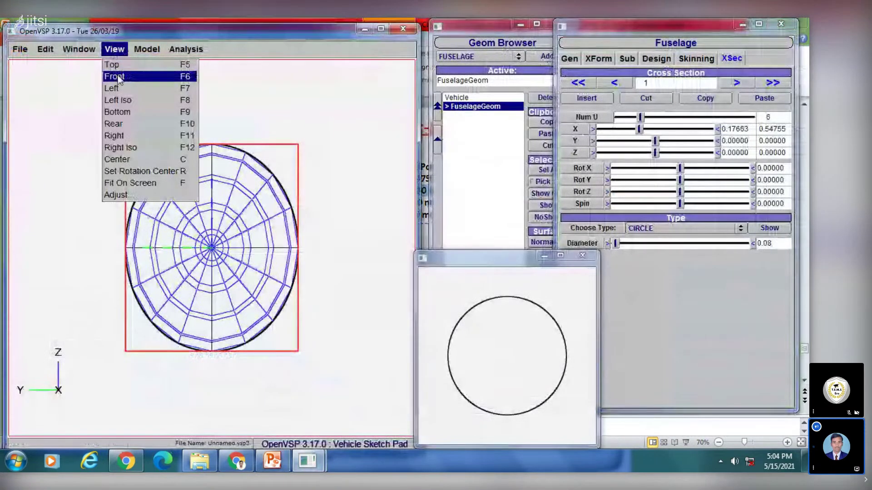
left_click(118, 77)
left_click(115, 49)
left_click(116, 89)
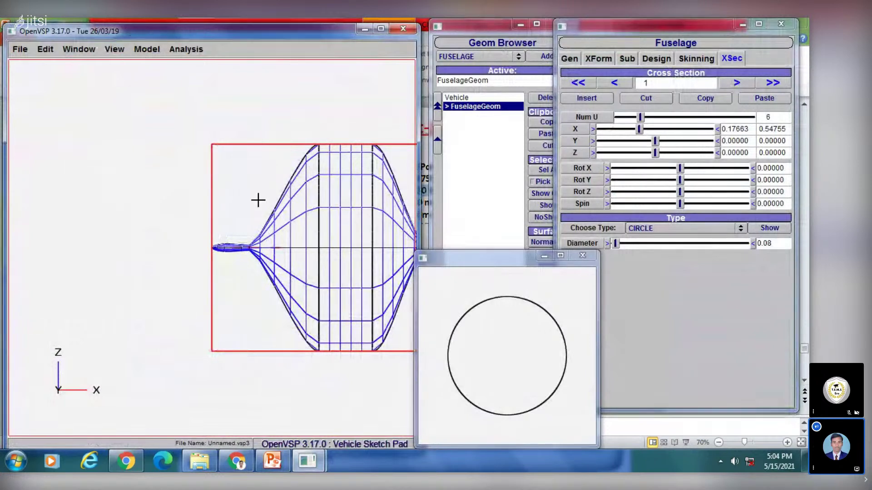
right_click_drag(268, 208, 185, 198)
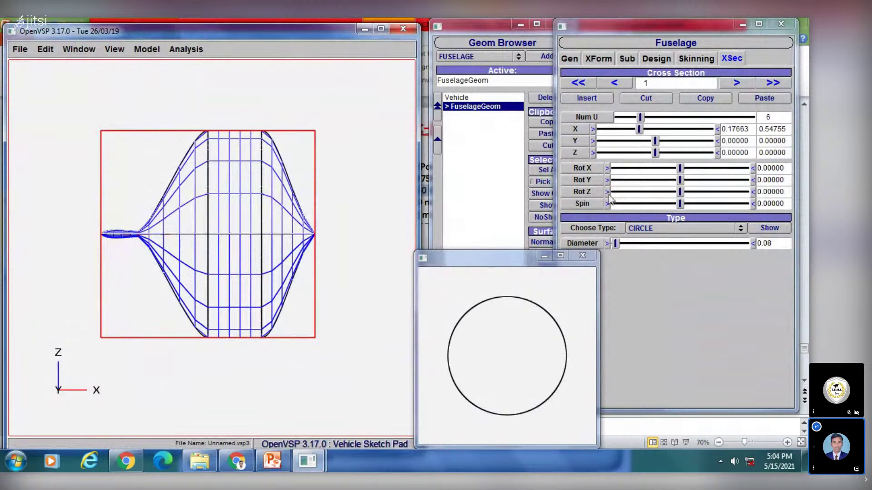
Select fuselage cross section 2 and check its length and type against PowerPoint's landing skids slide before returning to OpenVSP
left_click(737, 83)
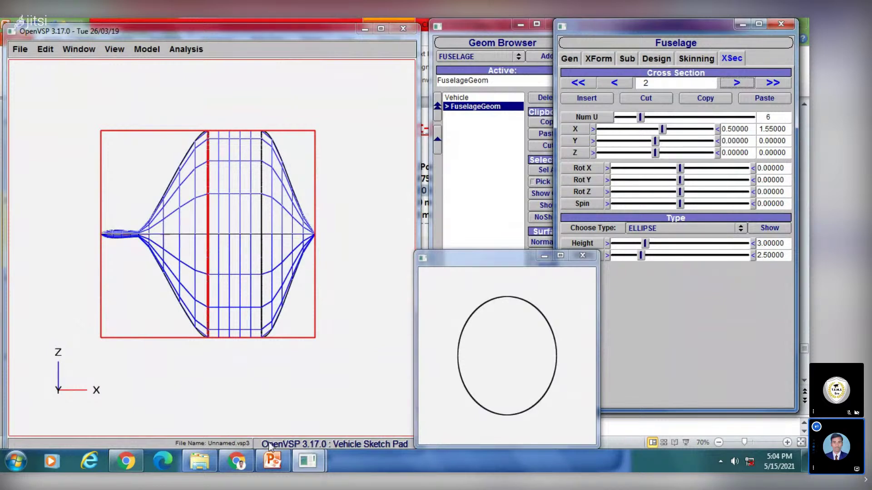
left_click(273, 461)
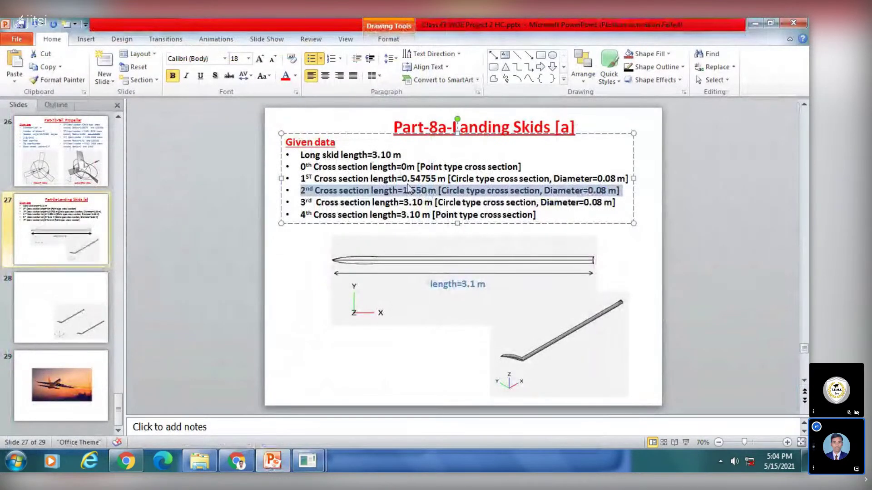
left_click(273, 461)
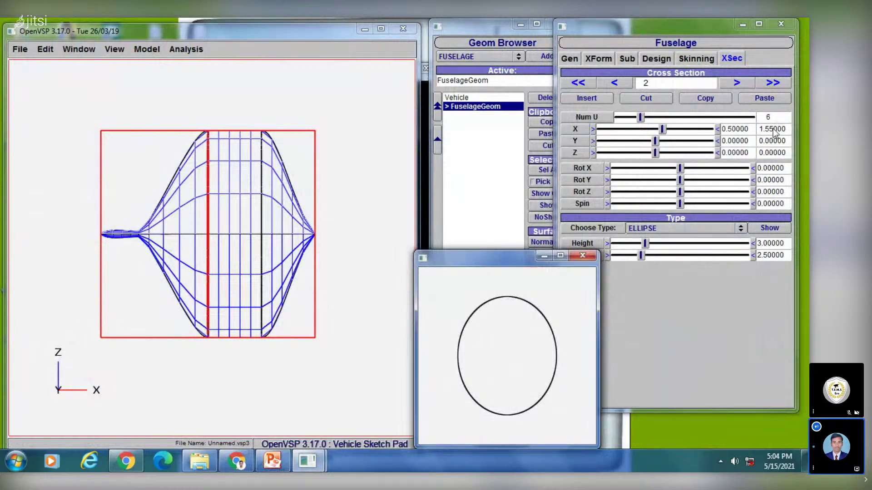
left_click(264, 454)
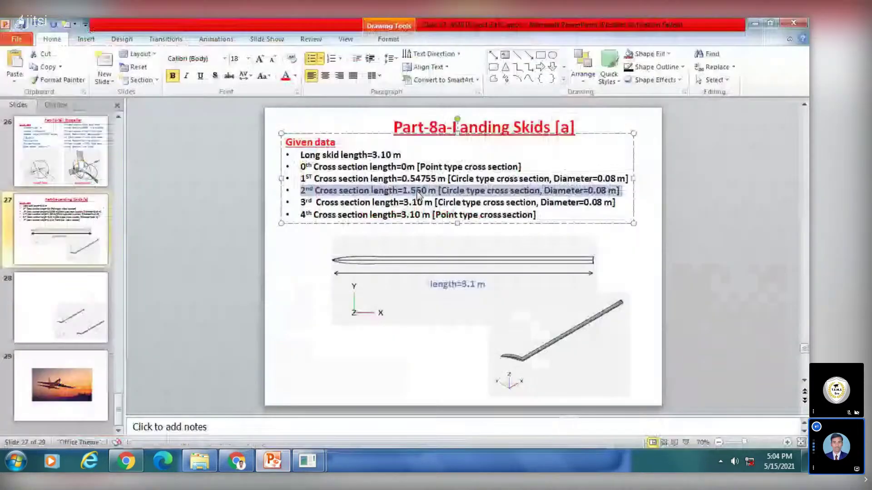
left_click(464, 191)
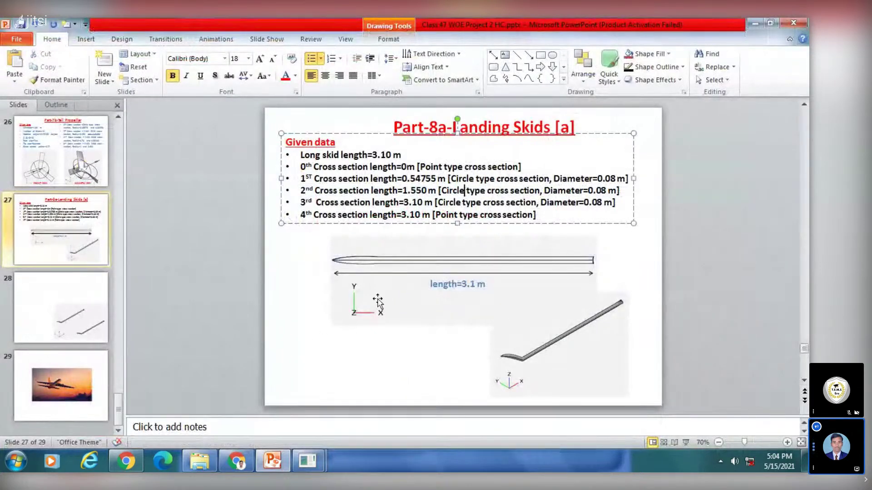
left_click(300, 463)
Set fuselage cross section 2 to the CIRCLE type with a diameter of 0.08
left_click(655, 227)
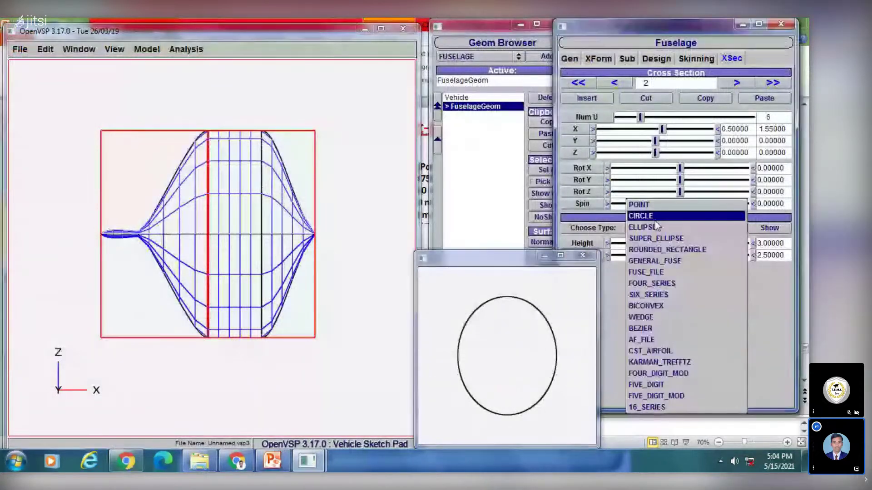
left_click(655, 221)
left_click_drag(787, 244, 741, 245)
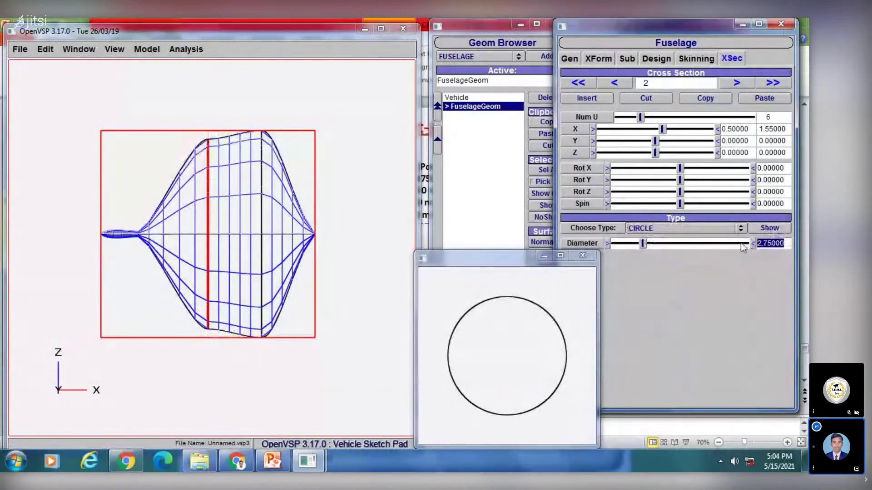
type("0.0")
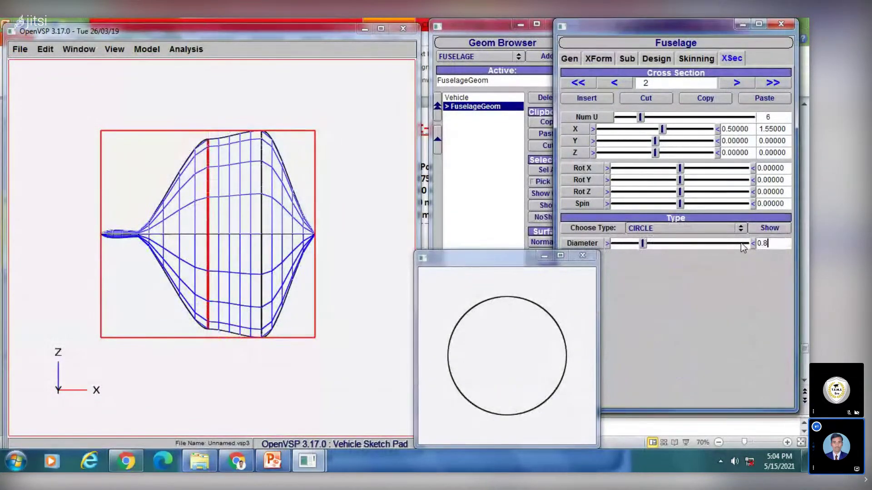
type("8")
key("BackSpace")
type("08")
key("Return")
Check the 2nd cross section's diameter on PowerPoint's landing skids slide and return to OpenVSP
left_click(282, 461)
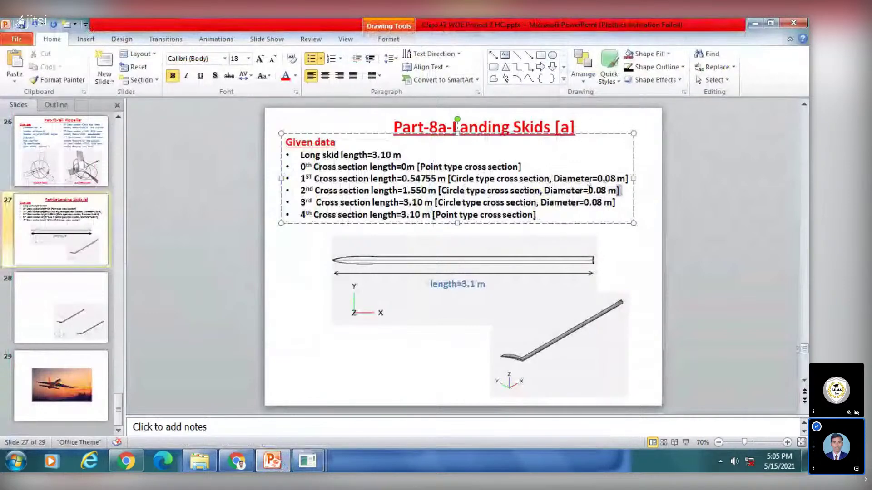
left_click_drag(619, 191, 589, 194)
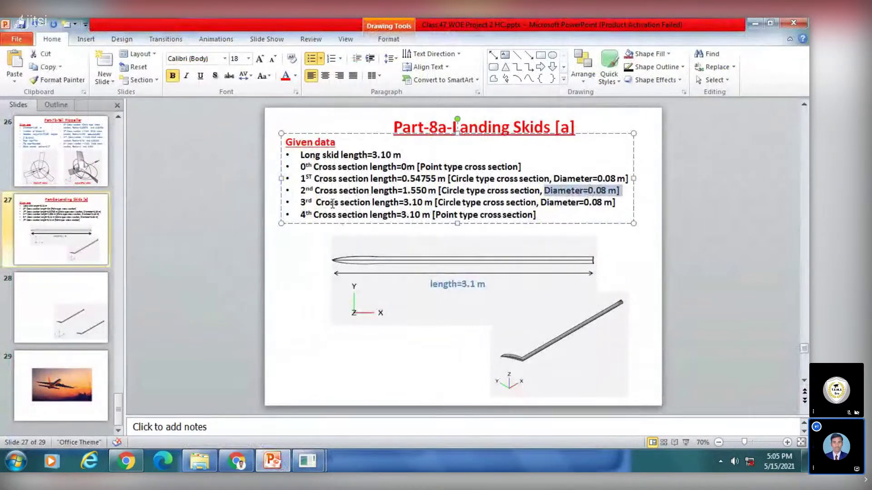
mouse_move(309, 468)
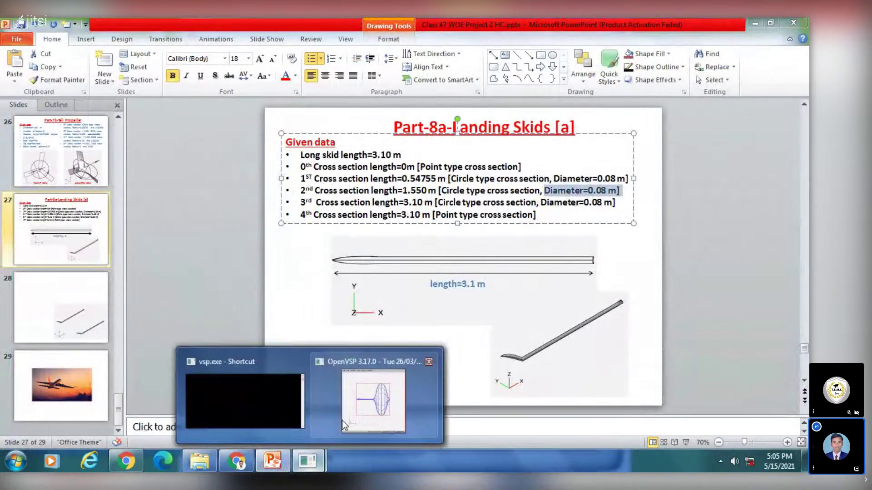
left_click(342, 421)
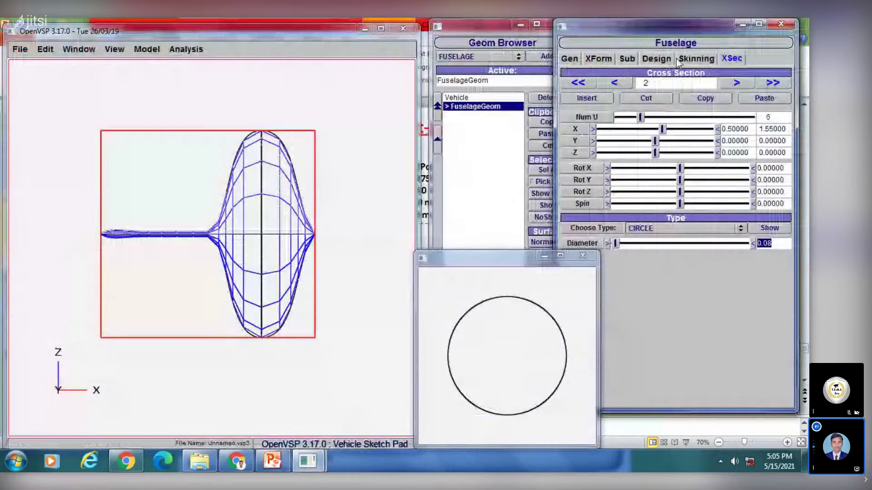
Select fuselage cross section 3, look up its length on PowerPoint's landing skids slide, and set its X location to 3.10 in OpenVSP
left_click(735, 83)
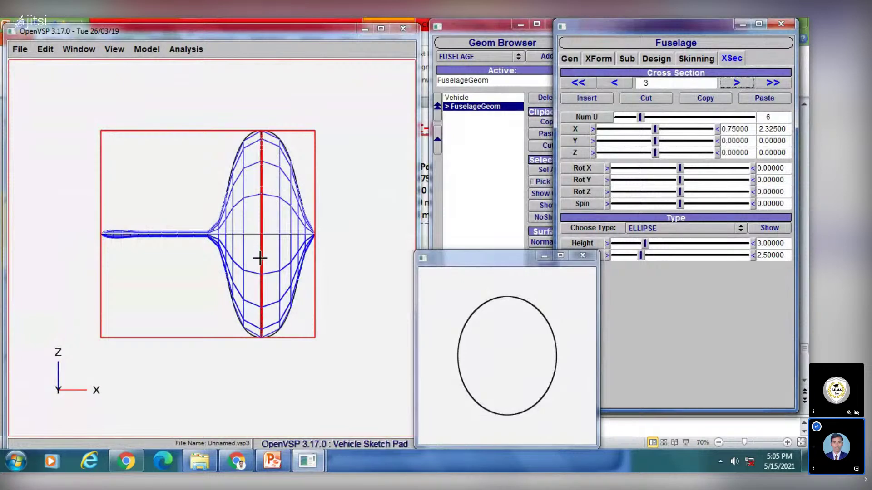
left_click(271, 462)
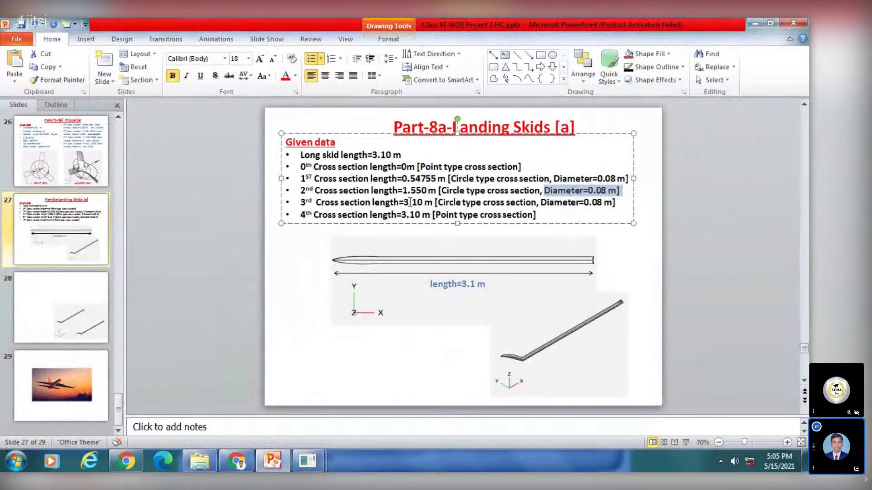
left_click(281, 459)
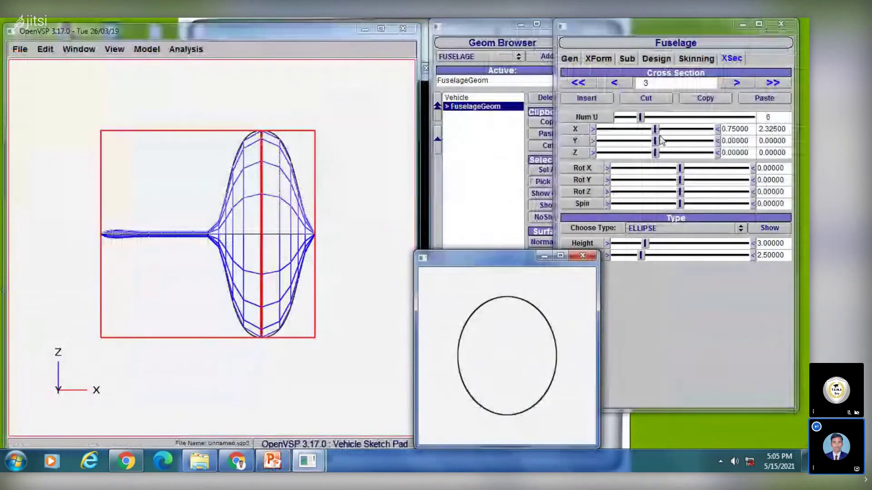
left_click(788, 128)
left_click_drag(788, 129, 758, 128)
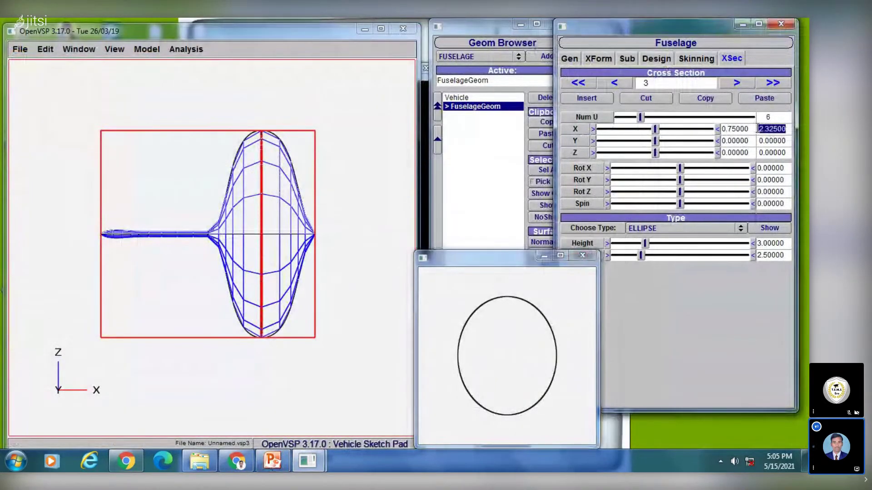
type("3.10")
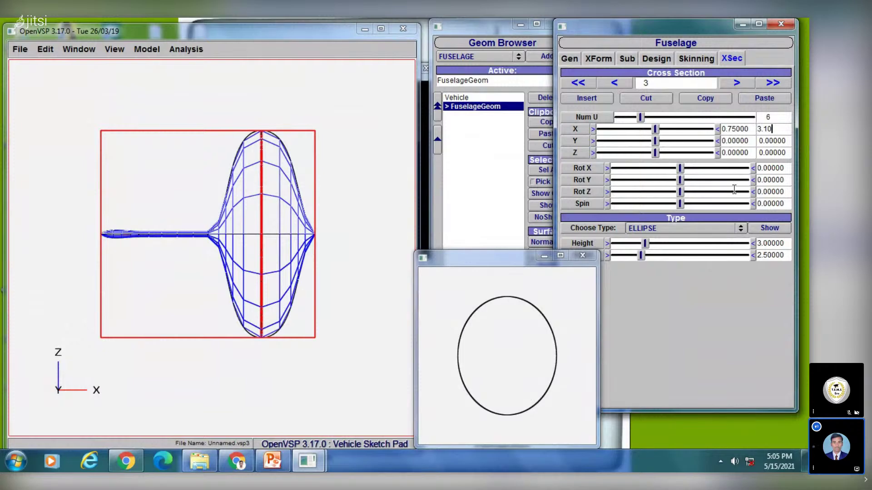
key("Return")
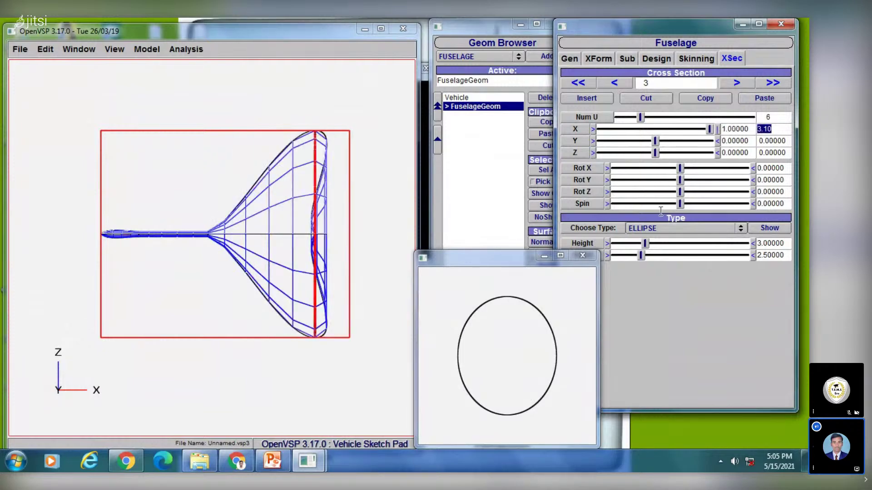
Look up the 3rd cross section's type on PowerPoint's slide, and set cross section 3 in OpenVSP to CIRCLE with a diameter of 0.08
left_click(274, 462)
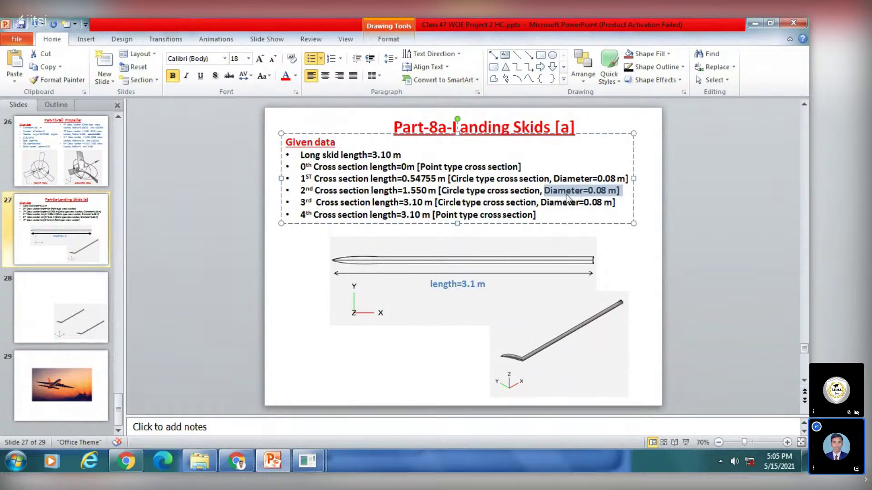
left_click(273, 461)
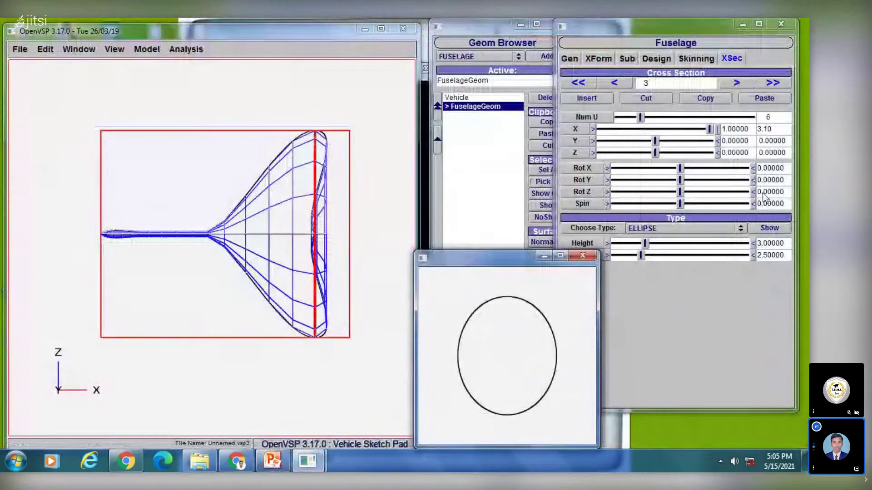
left_click(670, 228)
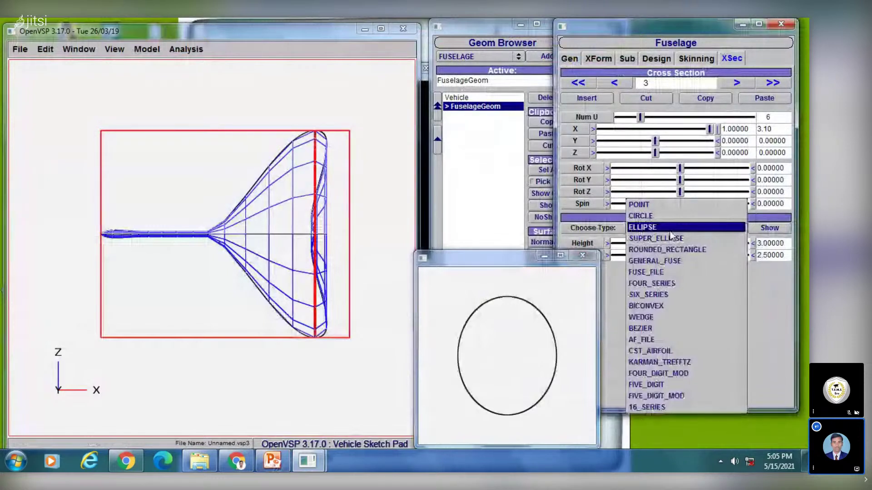
left_click(644, 216)
left_click_drag(787, 244, 754, 245)
type("0.08")
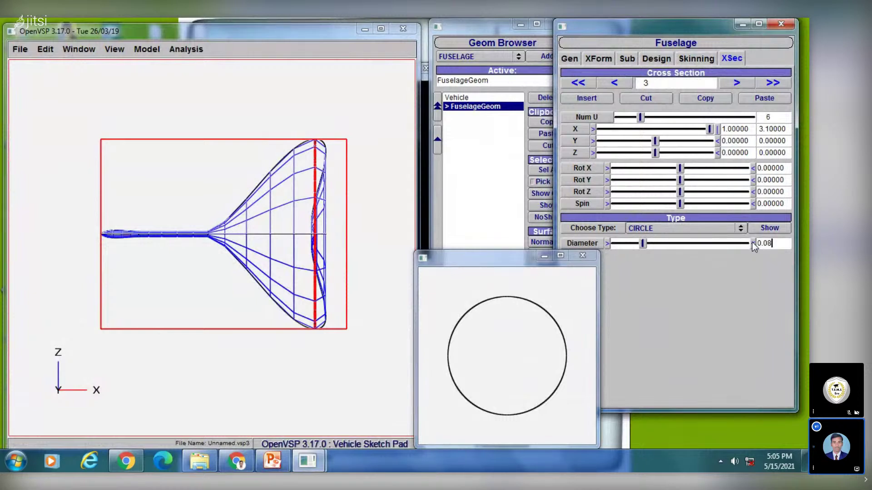
key("Return")
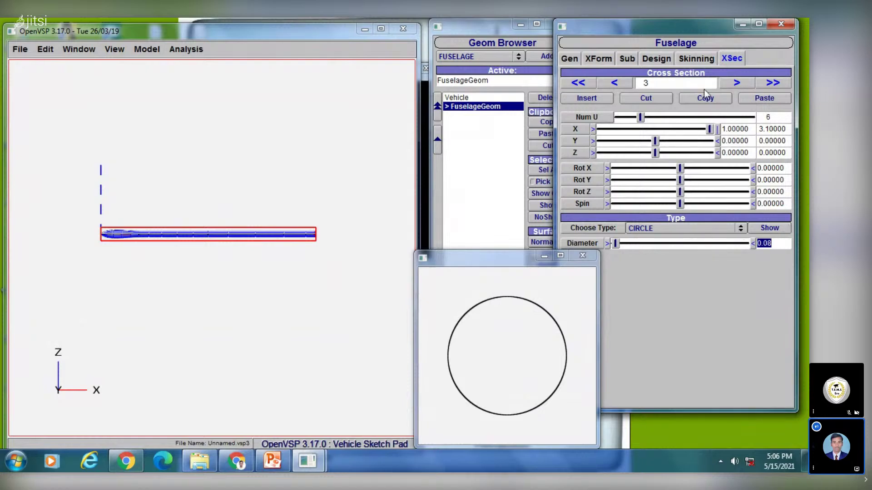
Review the 3rd cross section's data on PowerPoint's landing skids slide and return to OpenVSP
left_click(273, 461)
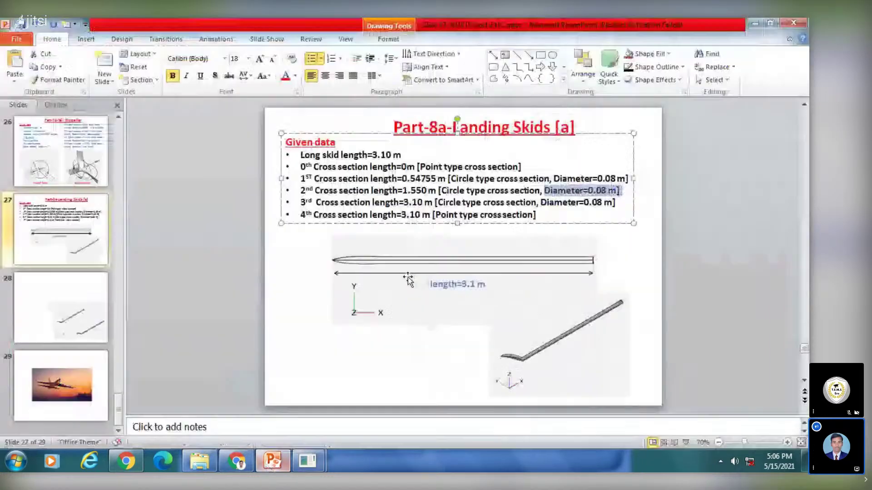
left_click(387, 204)
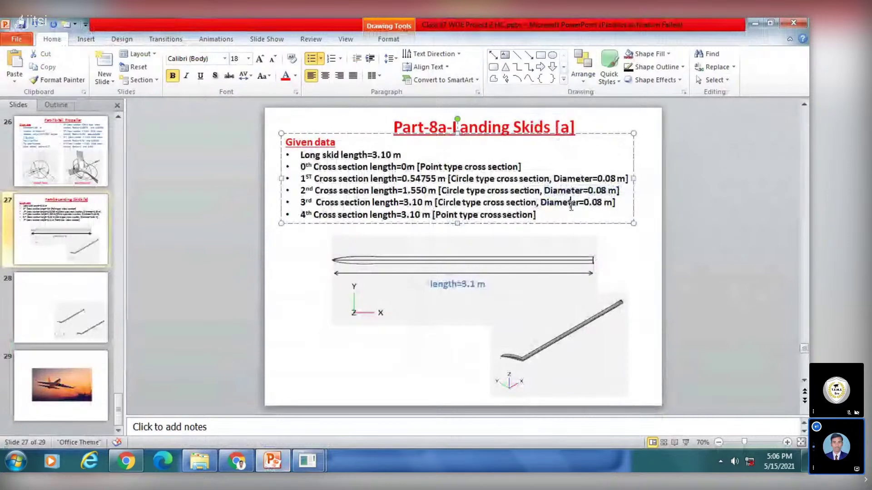
left_click(275, 462)
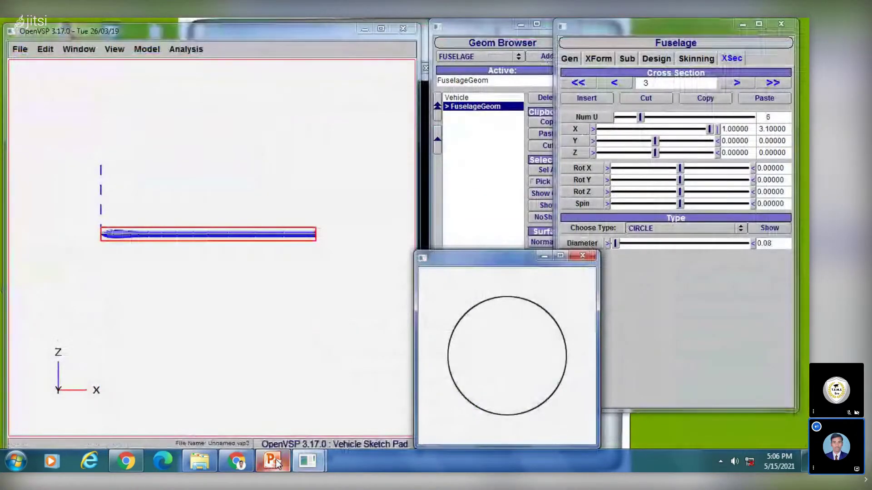
Select fuselage cross section 4, check its type and length on PowerPoint's landing skids slide, and close OpenVSP's cross-section preview
left_click(272, 462)
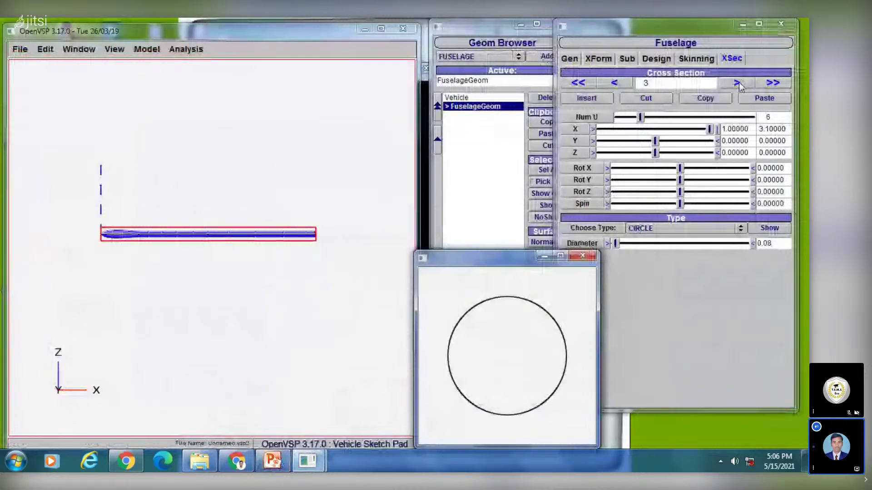
left_click(738, 82)
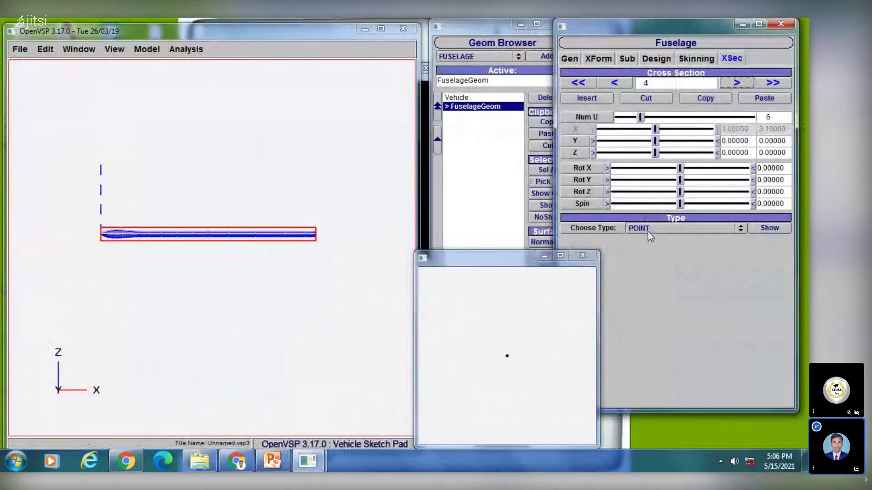
left_click(271, 461)
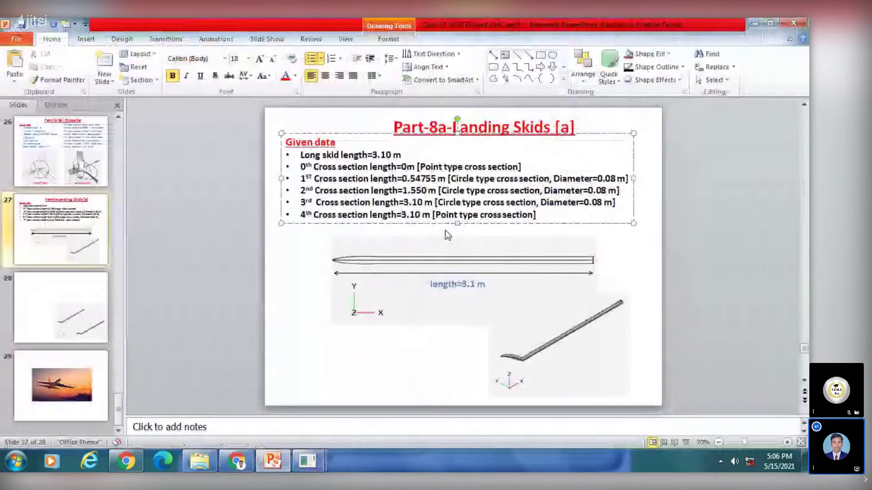
left_click(272, 460)
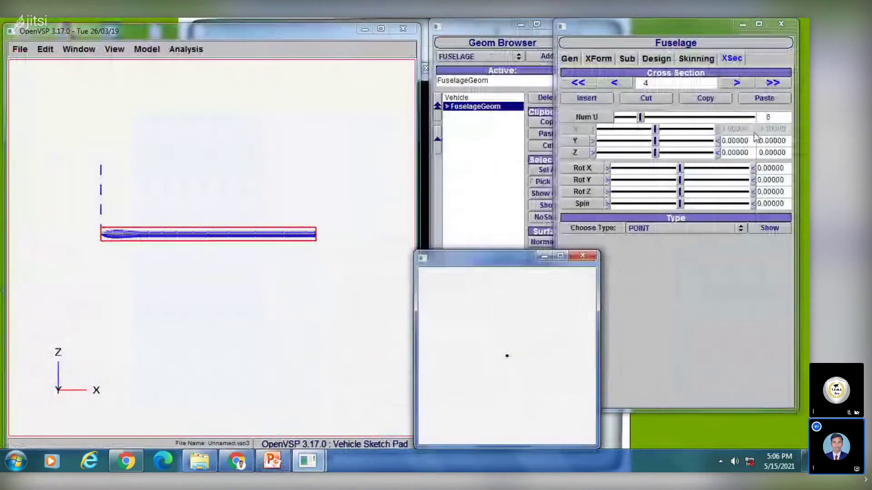
left_click(583, 256)
Review the skid in 3D and step back through the fuselage's cross sections from 4 to 0
left_click_drag(90, 191, 162, 249)
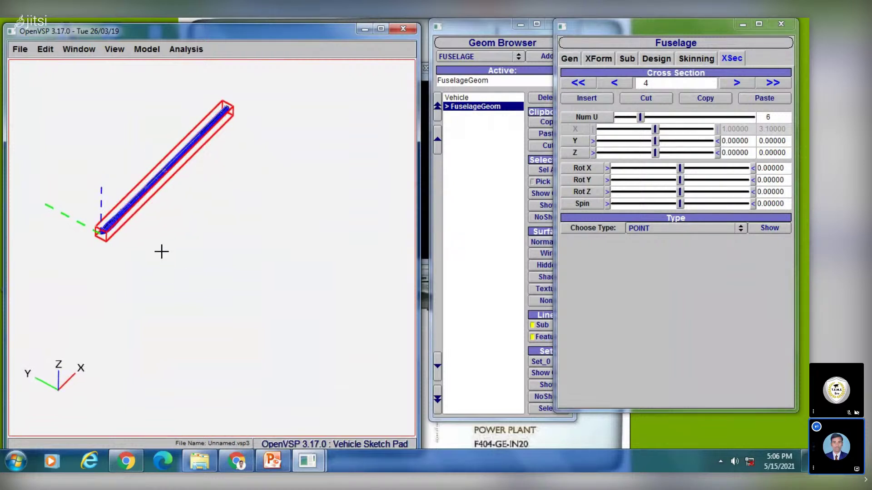
left_click(615, 83)
left_click(616, 83)
left_click(616, 83)
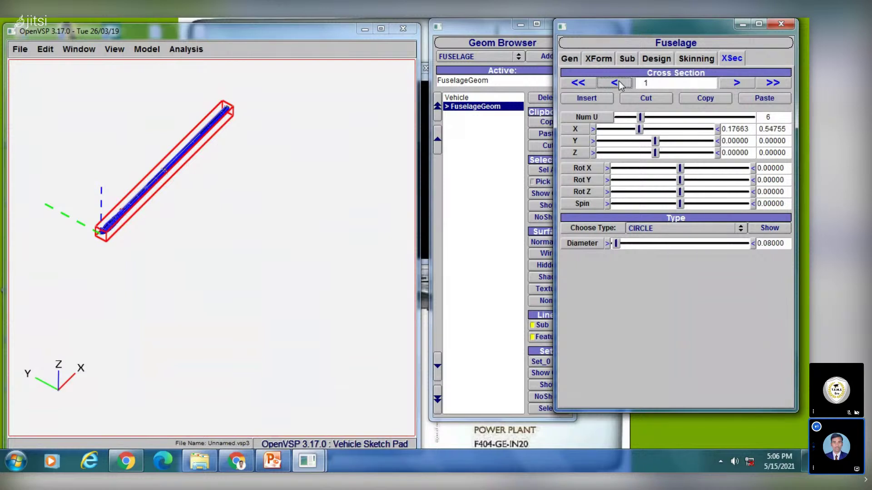
left_click(618, 83)
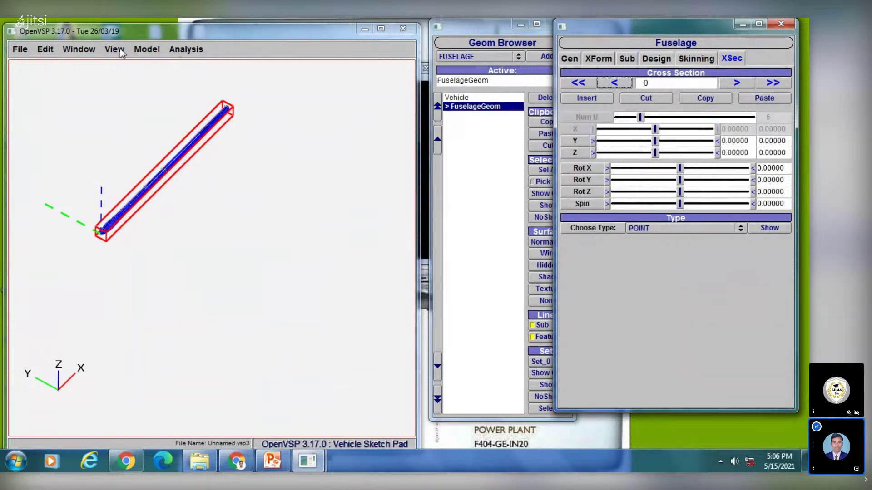
Inspect the skid in the front and left views, looking closely at its nose and full length
left_click(146, 49)
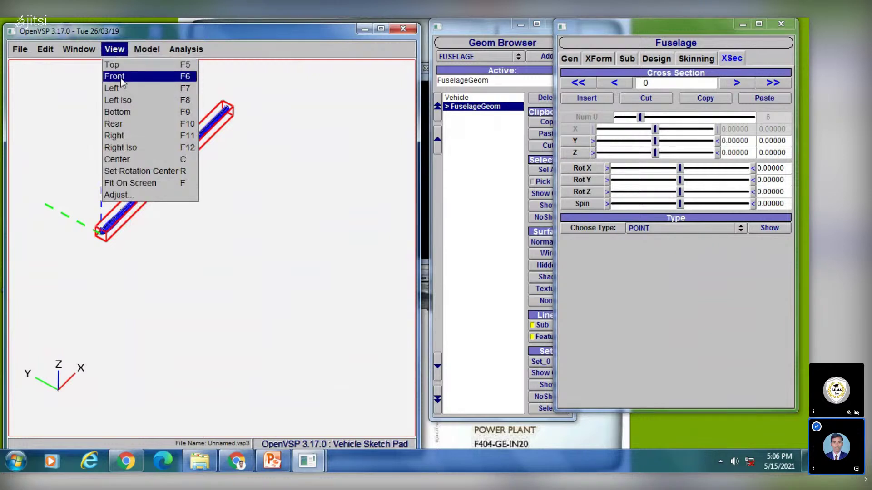
left_click(122, 81)
left_click(115, 49)
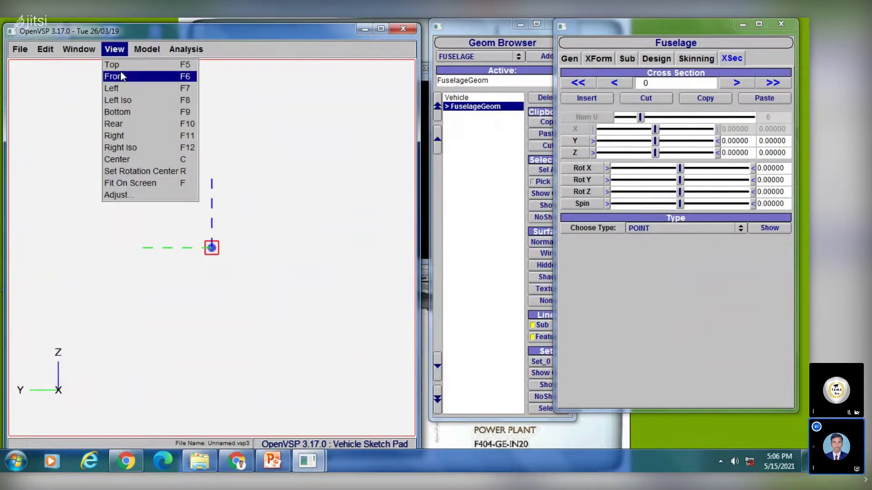
left_click(123, 89)
right_click_drag(282, 213, 137, 187)
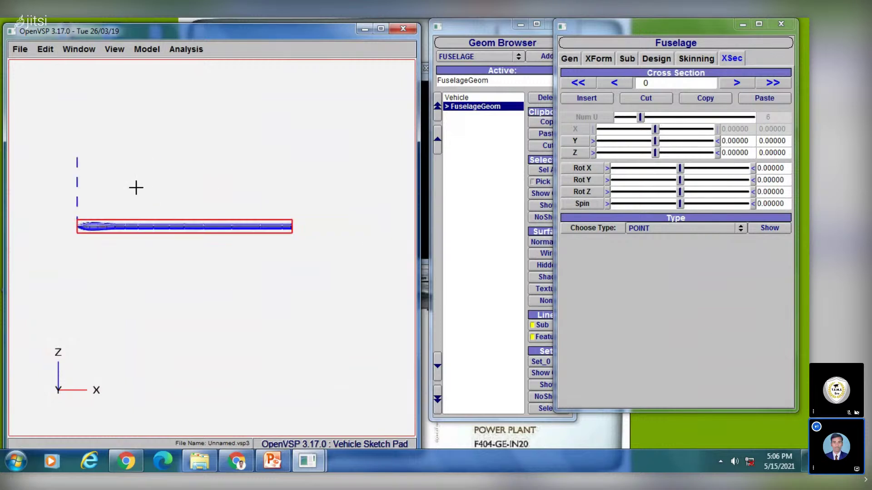
scroll(166, 200, "up", 5)
scroll(233, 226, "down", 5)
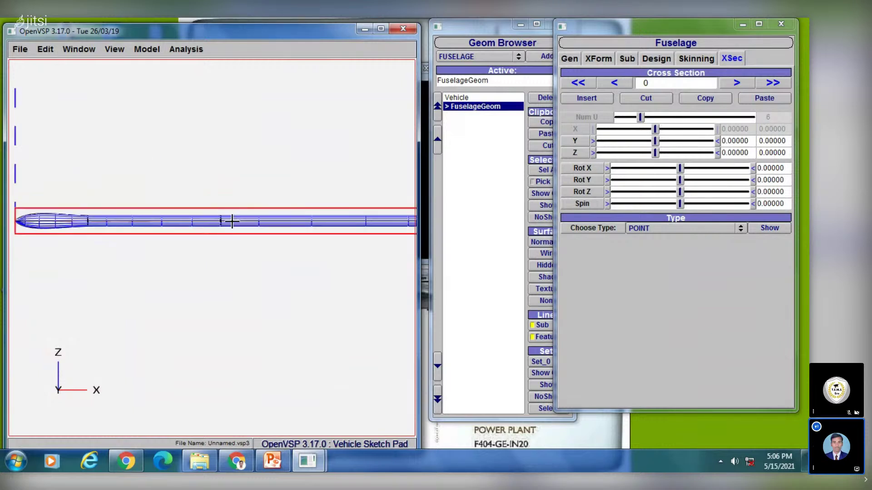
scroll(230, 218, "up", 1)
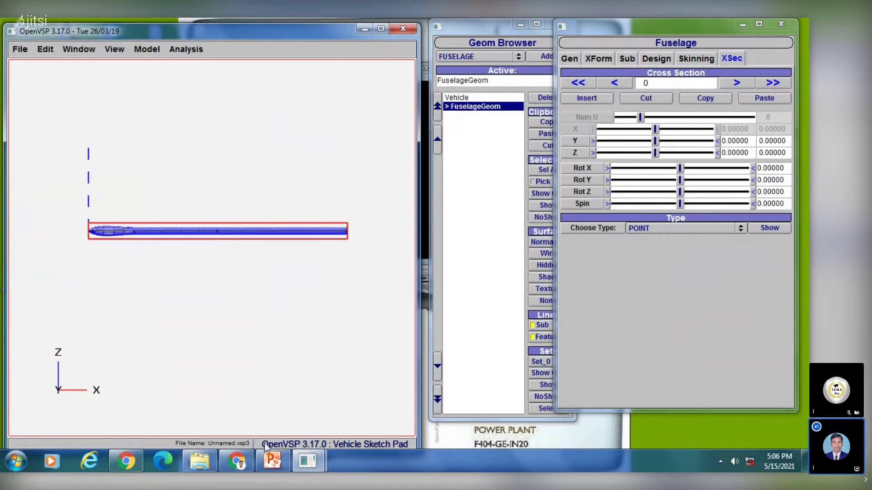
Select cross section 1, compare the skid's shape with the drawings on PowerPoint's landing skids slide, and return to OpenVSP
left_click(273, 461)
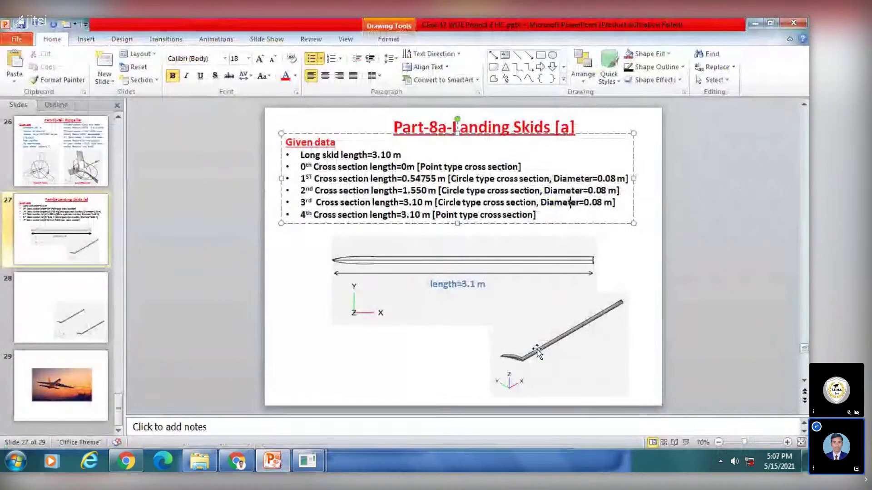
left_click(308, 462)
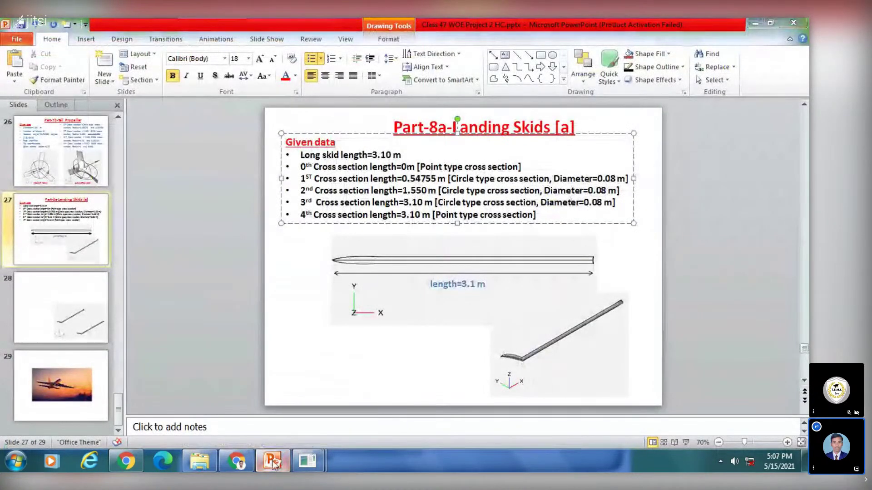
left_click(737, 83)
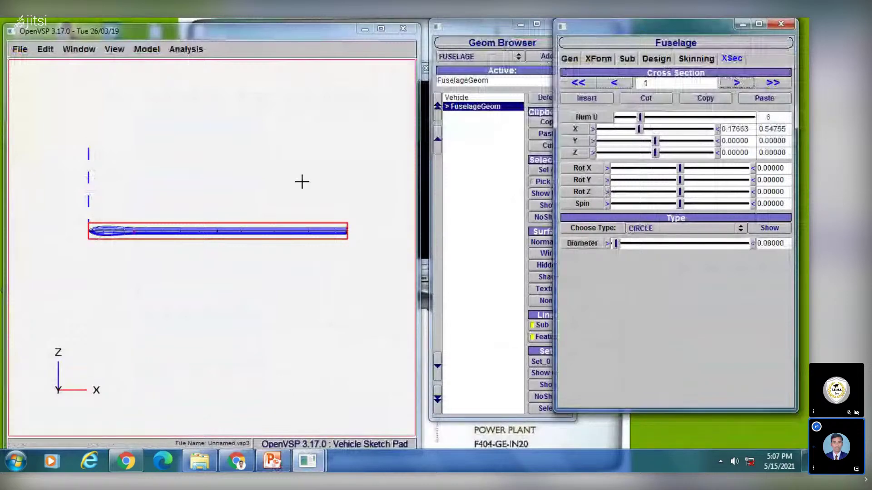
left_click(273, 461)
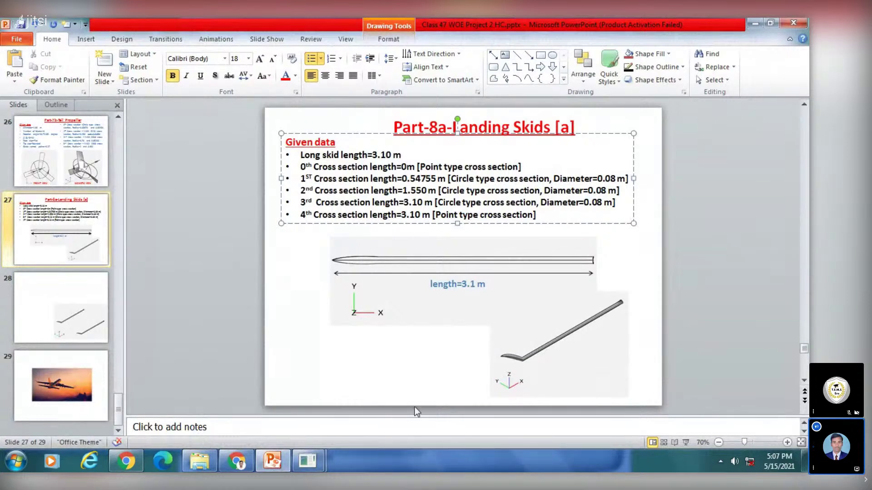
left_click(274, 462)
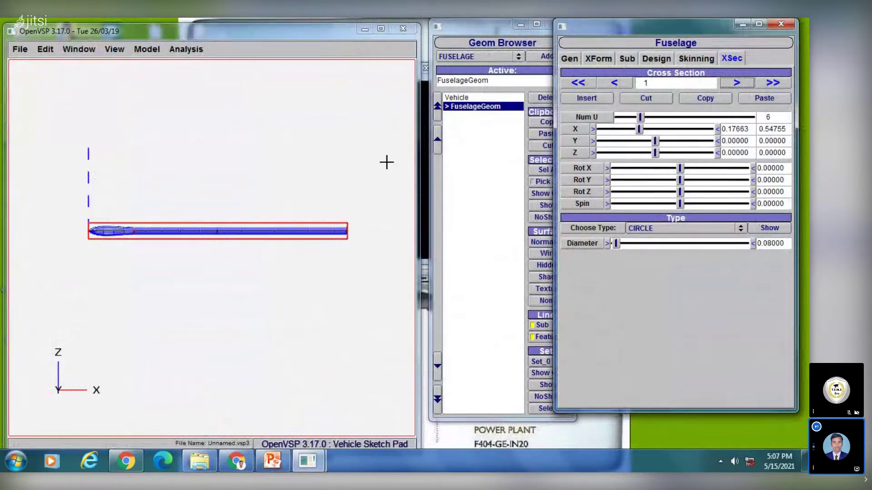
Try rotating the skid about the Z axis in its transform settings and reset the Z rotation to 0
left_click_drag(165, 198, 290, 301)
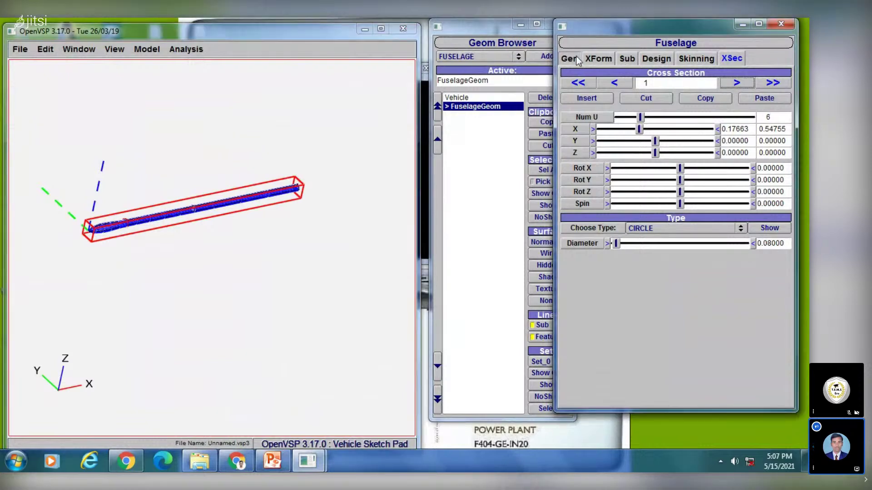
left_click(572, 58)
left_click(609, 61)
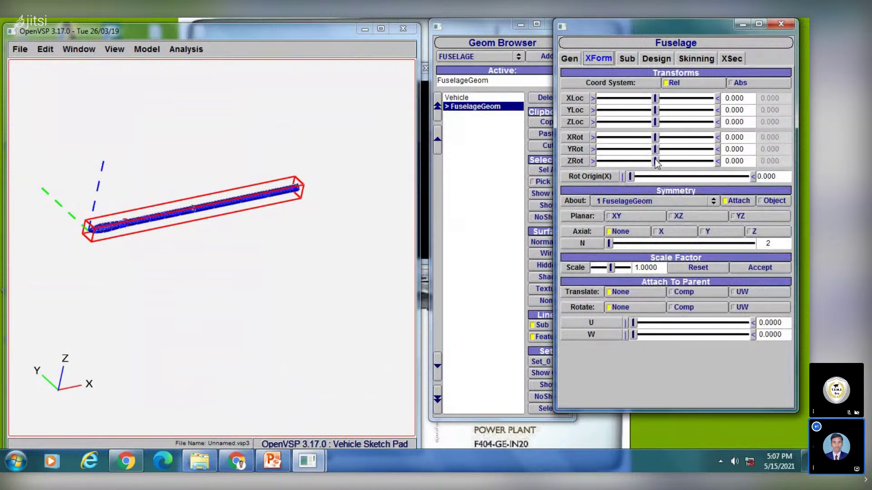
mouse_move(655, 161)
left_mouse_down()
mouse_move(702, 162)
mouse_move(666, 162)
left_mouse_up()
left_click_drag(746, 162, 687, 157)
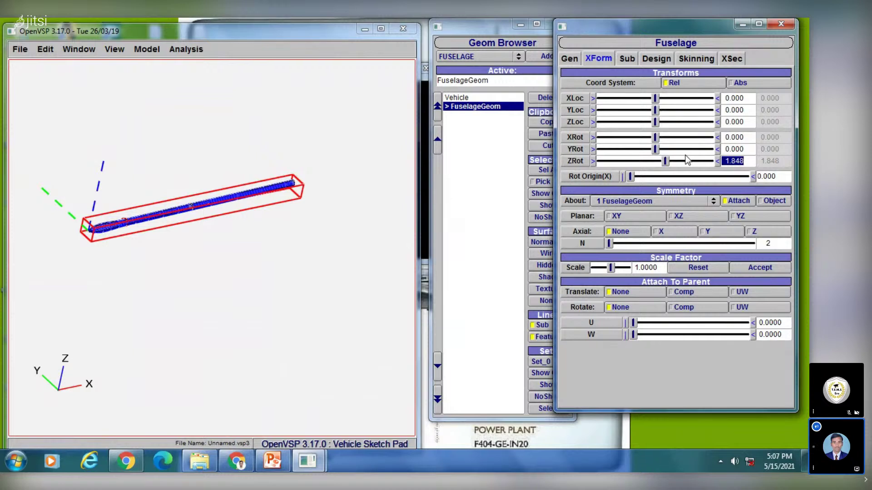
type("0")
key("Return")
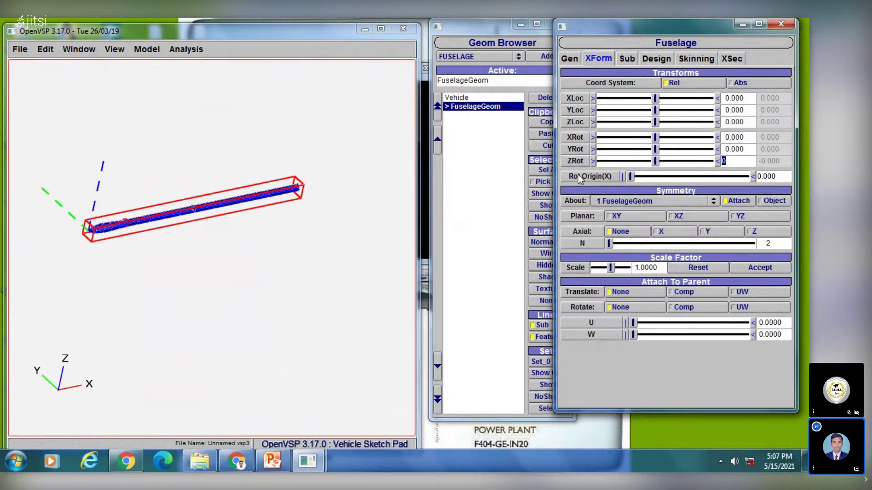
left_click(348, 259)
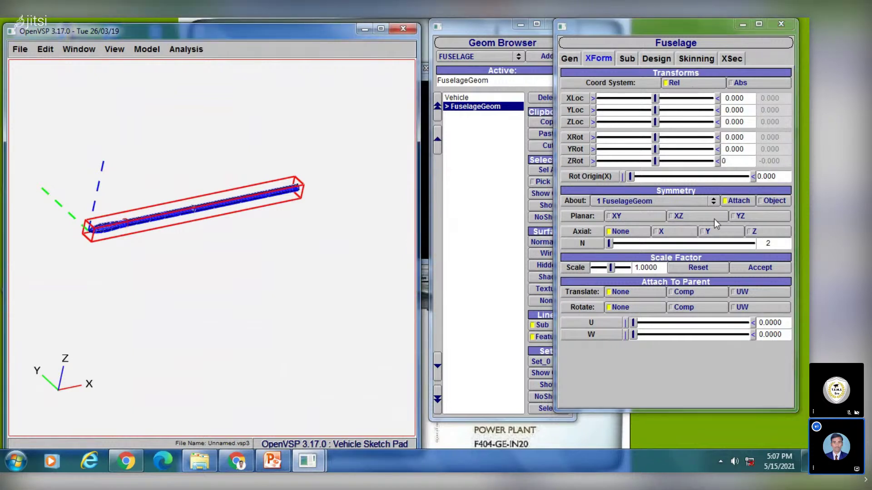
Mirror the skid with XZ planar symmetry and move its Y location to about 1.087 to separate the pair
left_click(681, 216)
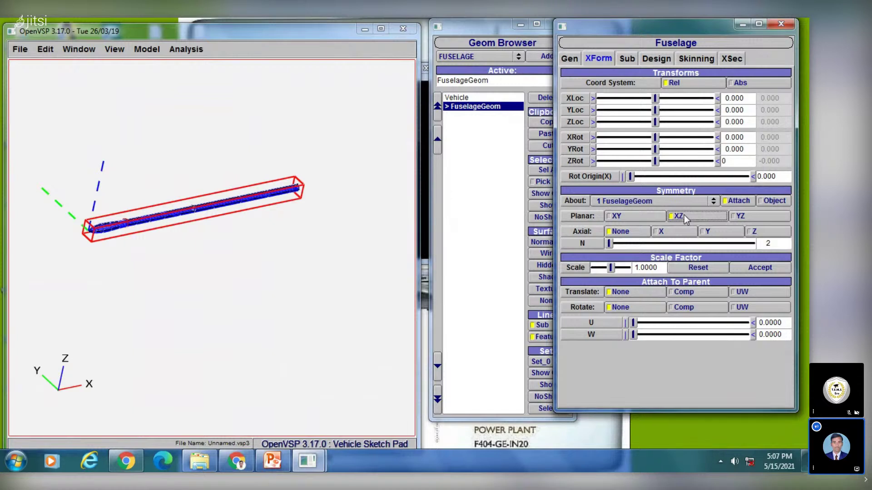
left_click_drag(163, 177, 185, 202)
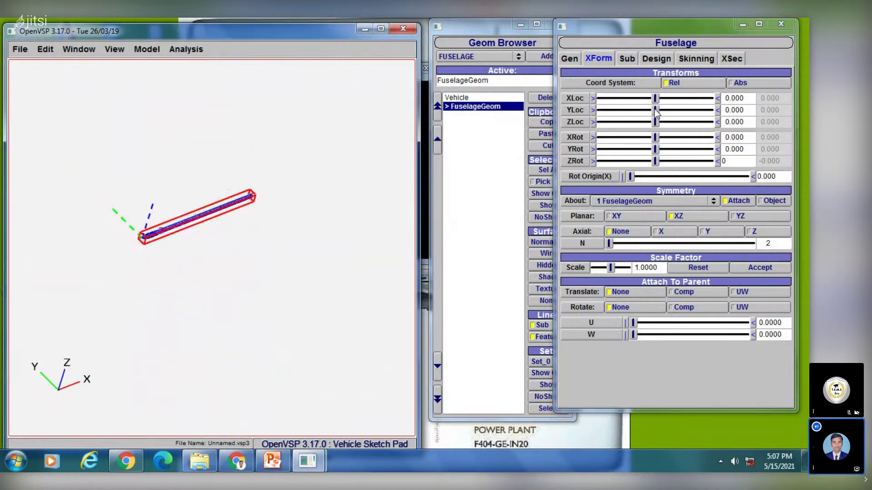
mouse_move(655, 112)
left_mouse_down()
mouse_move(681, 110)
mouse_move(661, 109)
left_mouse_up()
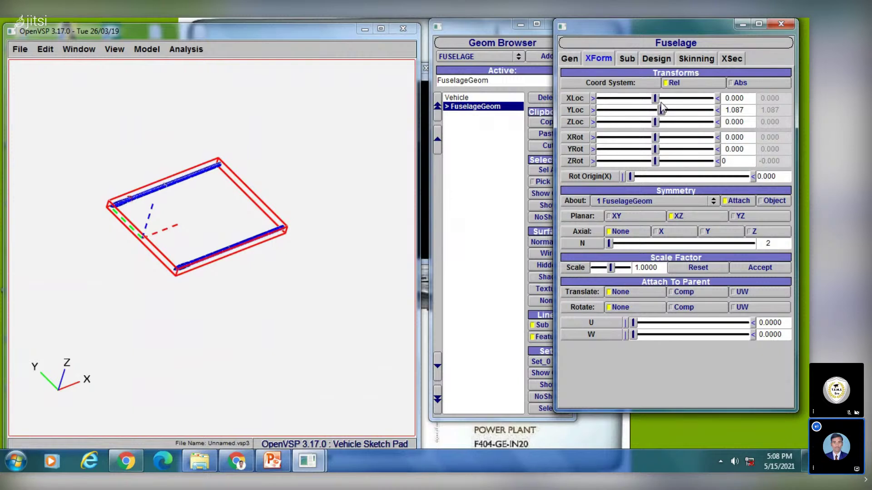
Open the fuselage's design settings, view the skid pair on slide 28 and the data on slide 27 in PowerPoint, and return to OpenVSP
left_click(654, 61)
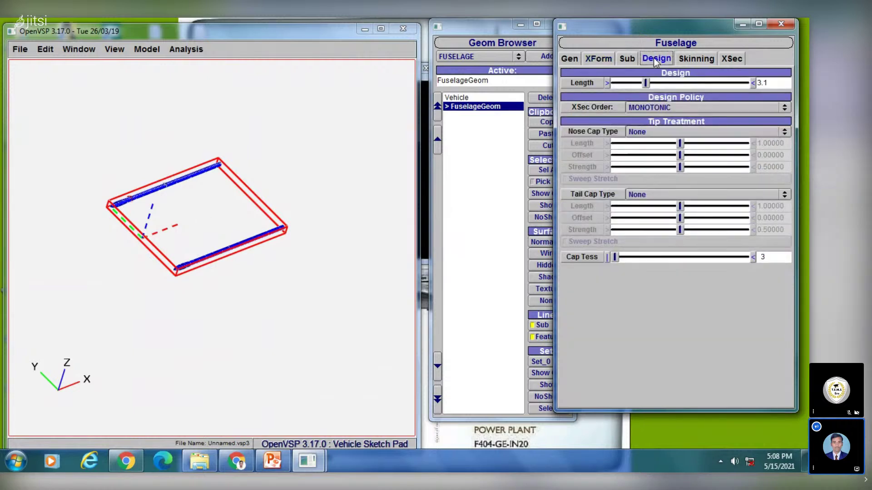
left_click(272, 463)
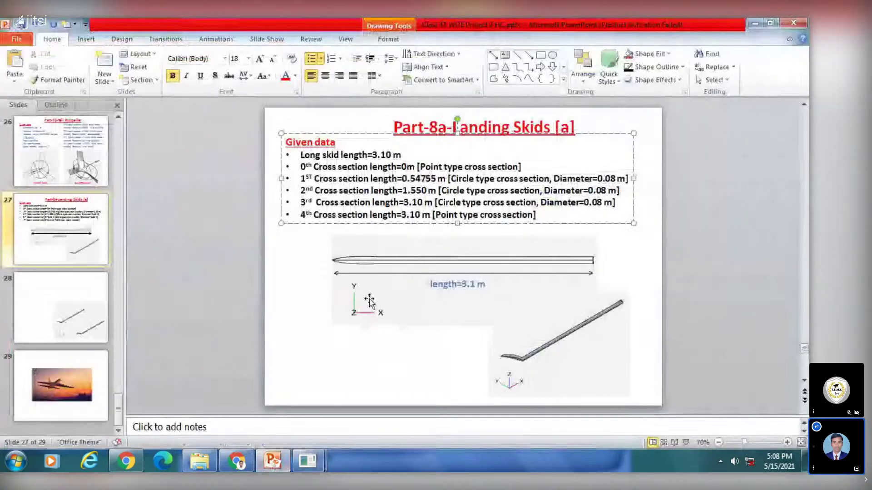
left_click(83, 314)
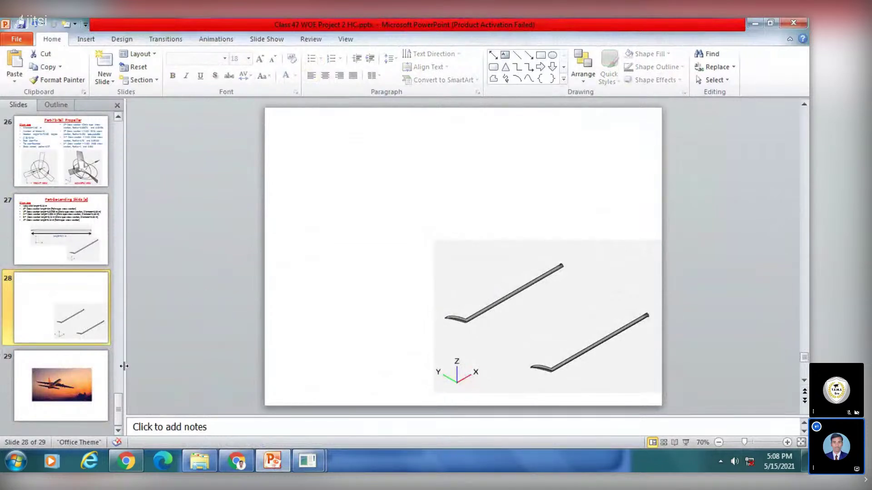
key("Up")
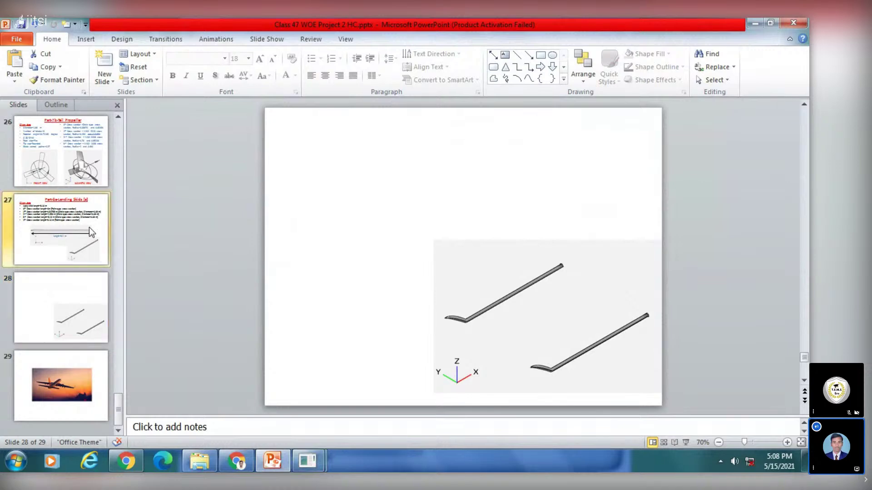
mouse_move(307, 467)
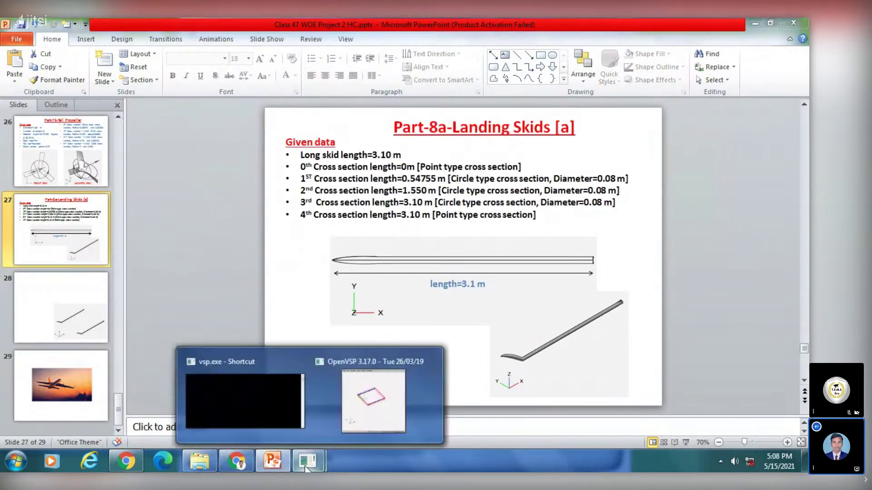
left_click(369, 391)
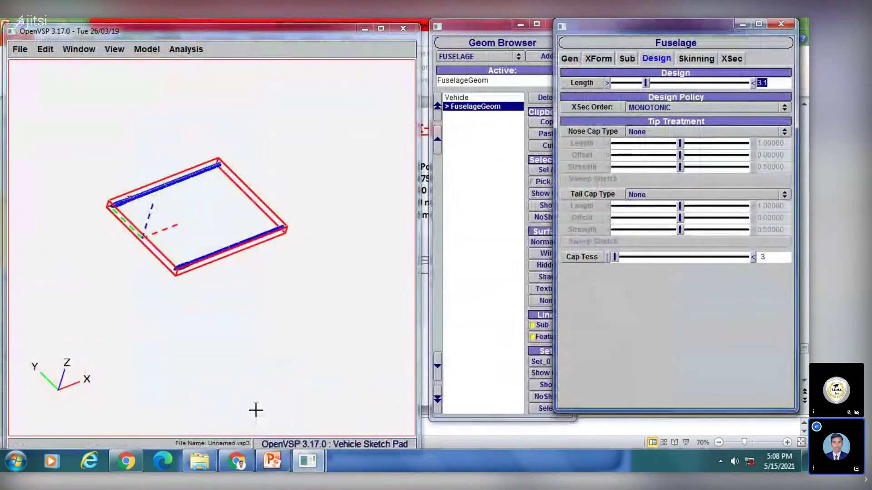
Examine the landing skids on PowerPoint's "AS355 Sketch with Complete Views" slide and return to OpenVSP
left_click(273, 459)
scroll(69, 180, "up", 10)
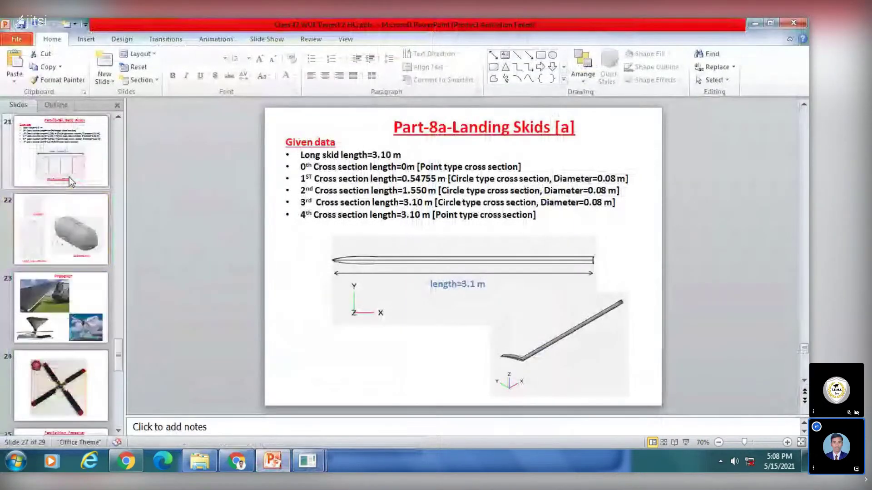
scroll(69, 177, "up", 6)
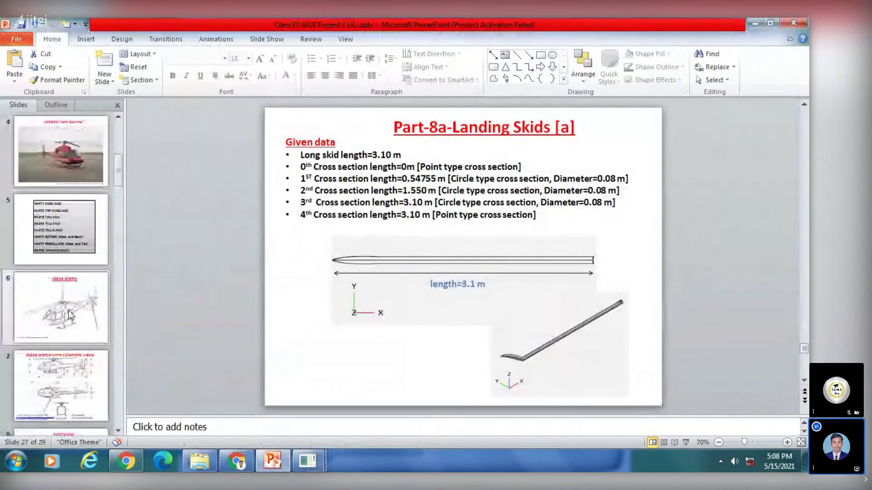
left_click(62, 293)
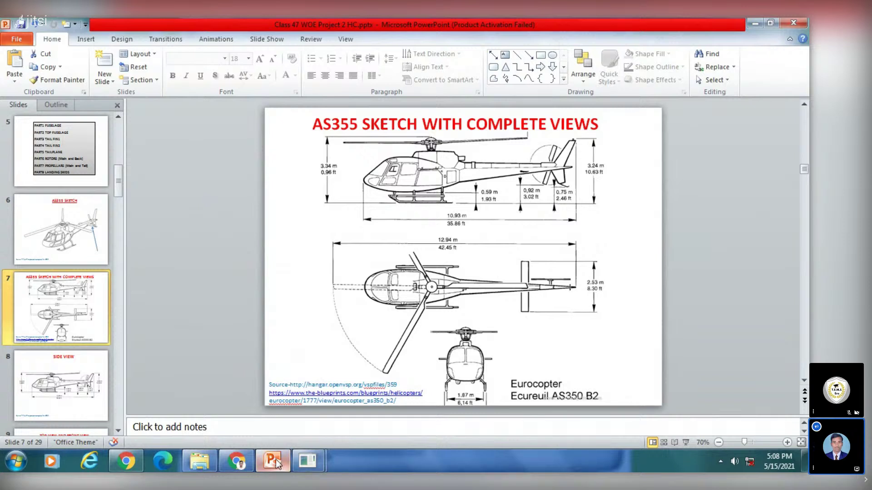
mouse_move(307, 461)
left_click(367, 404)
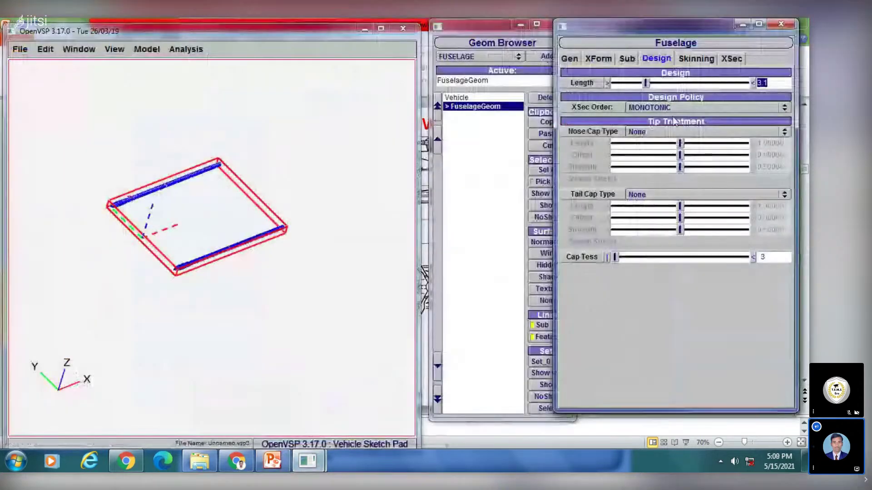
Check the AS355 dimensions on the PowerPoint sketch slide and set the skid pair's Y location to 2.53 in OpenVSP's transform settings
left_click(591, 57)
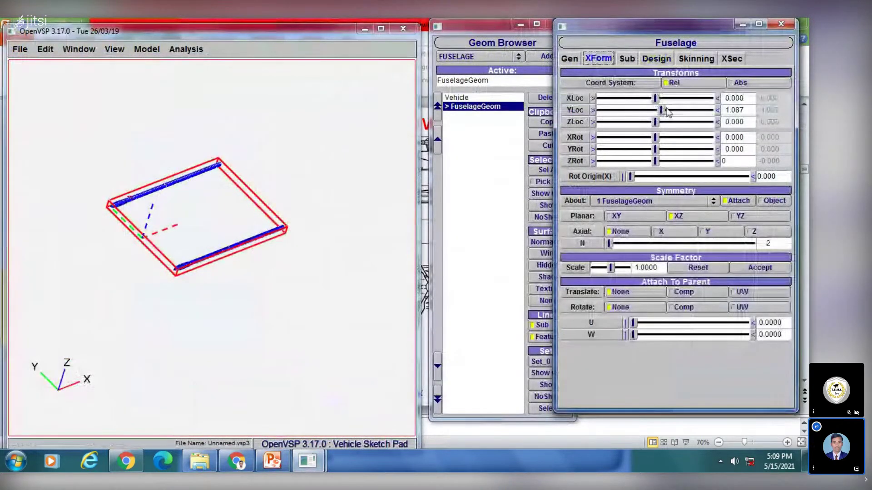
left_click(278, 462)
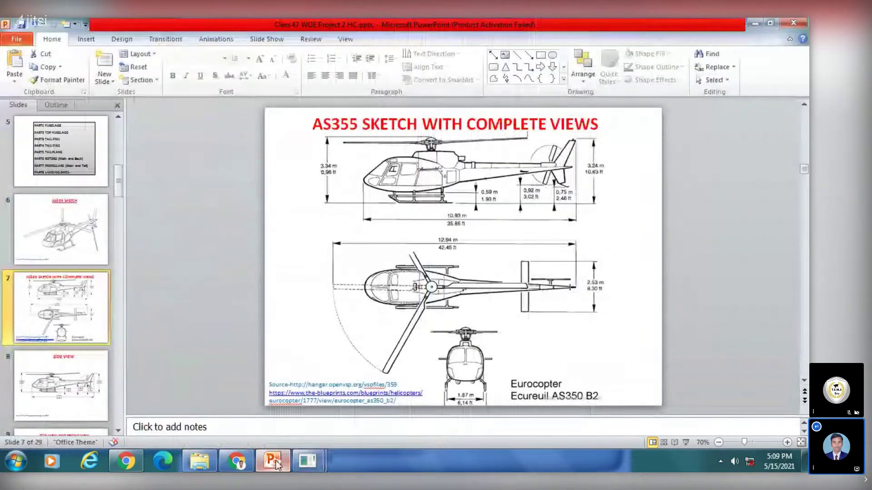
left_click(276, 460)
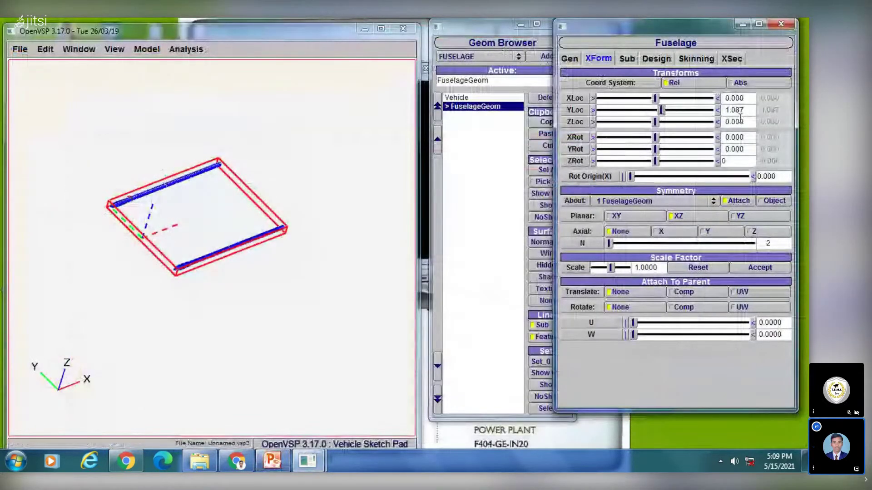
left_click_drag(748, 113, 693, 112)
type("2")
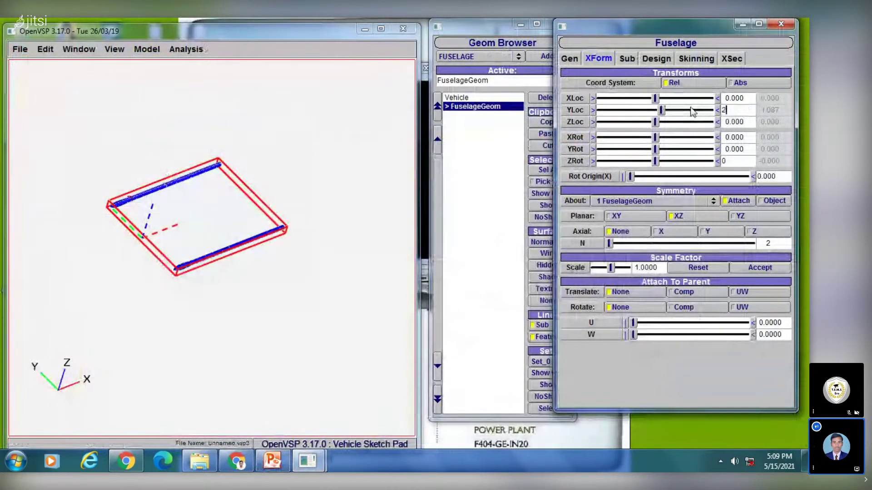
type(".53")
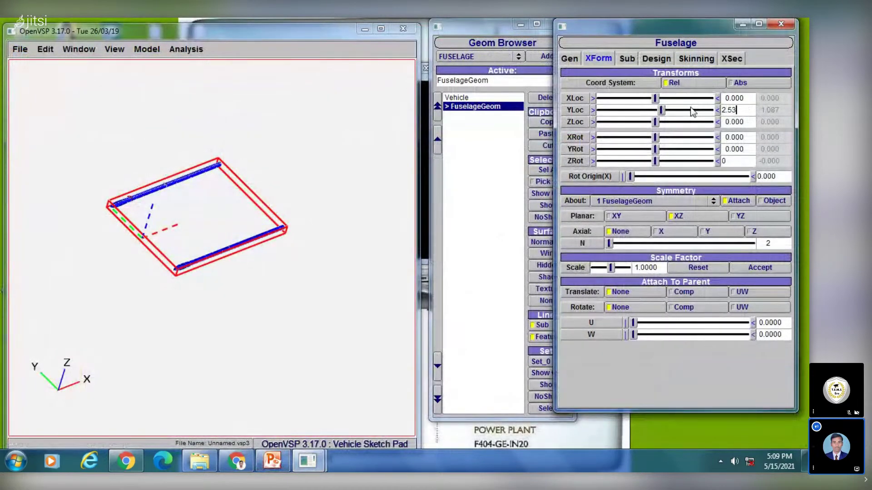
key("Return")
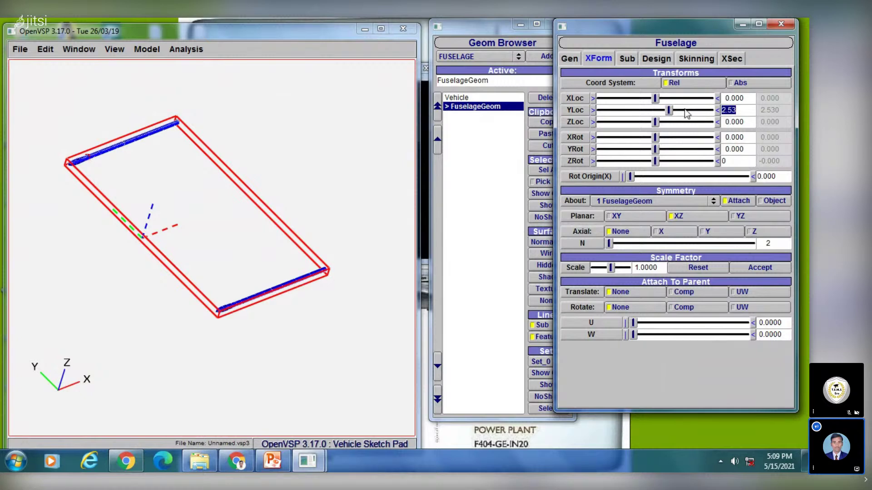
Examine the separated skid pair in 3D with the fuselage geometry deselected, and reopen the geometry with its cross-section settings
left_click(313, 226)
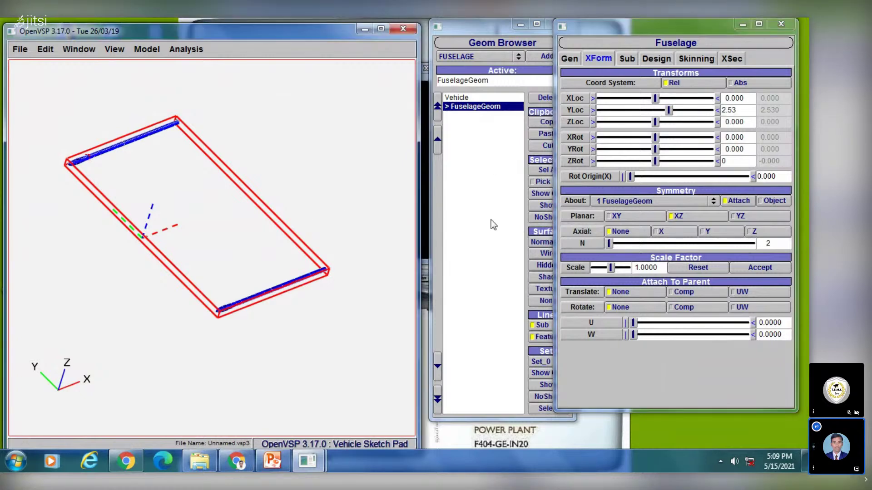
left_click(491, 220)
left_click_drag(283, 213, 246, 228)
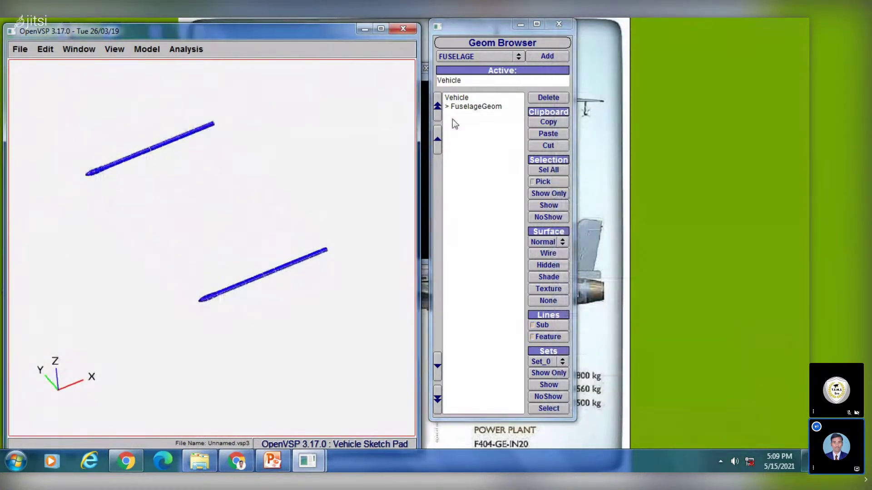
left_click(478, 109)
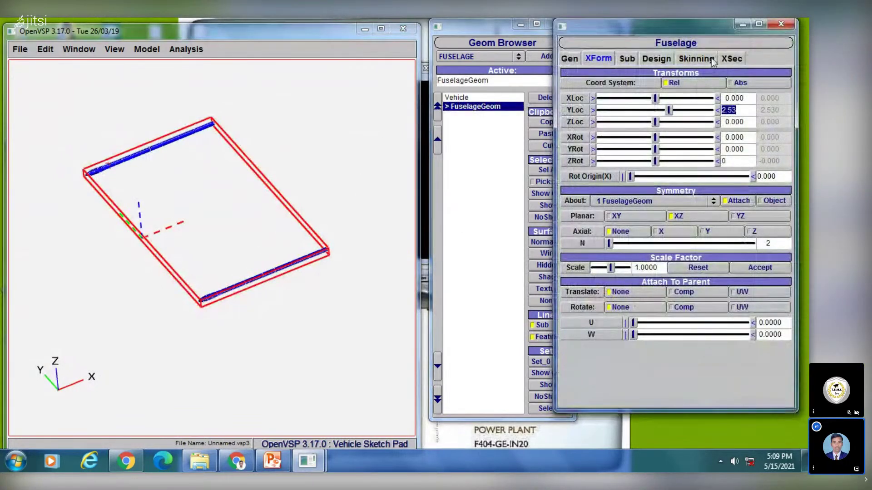
left_click(729, 59)
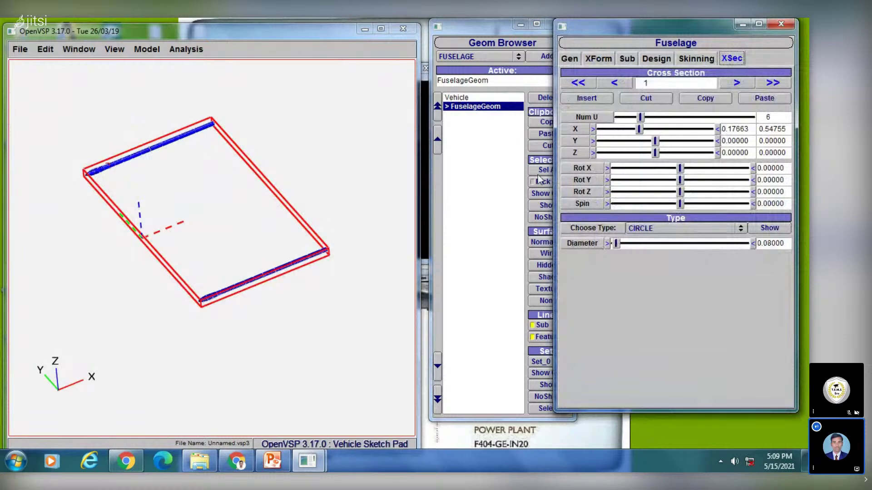
left_click_drag(216, 225, 217, 198)
scroll(241, 250, "up", 5)
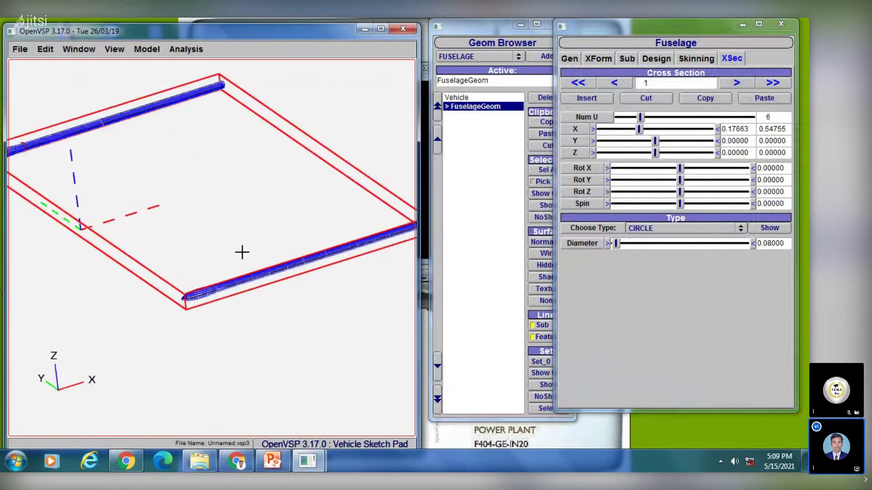
right_click_drag(245, 253, 194, 222)
scroll(193, 222, "down", 1)
scroll(194, 222, "down", 1)
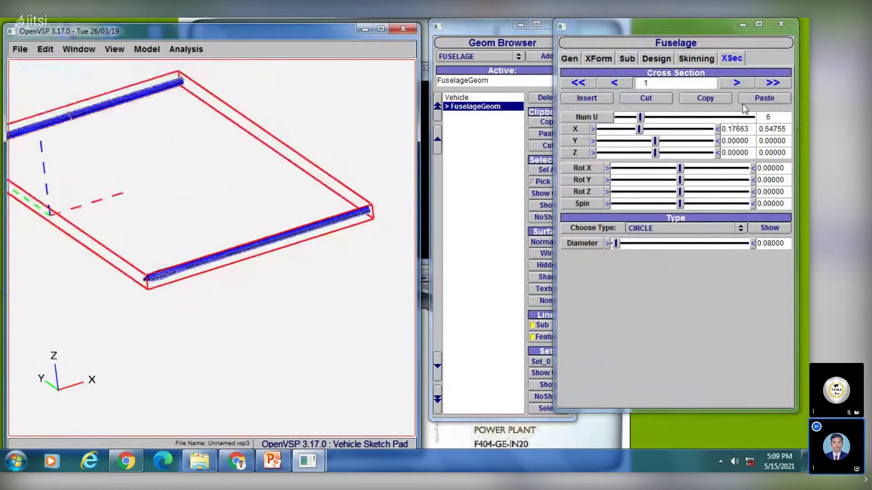
Review the skid's cross sections 0 to 4 and inspect cross section 1 near the pointed nose in the 3D view
left_click(614, 83)
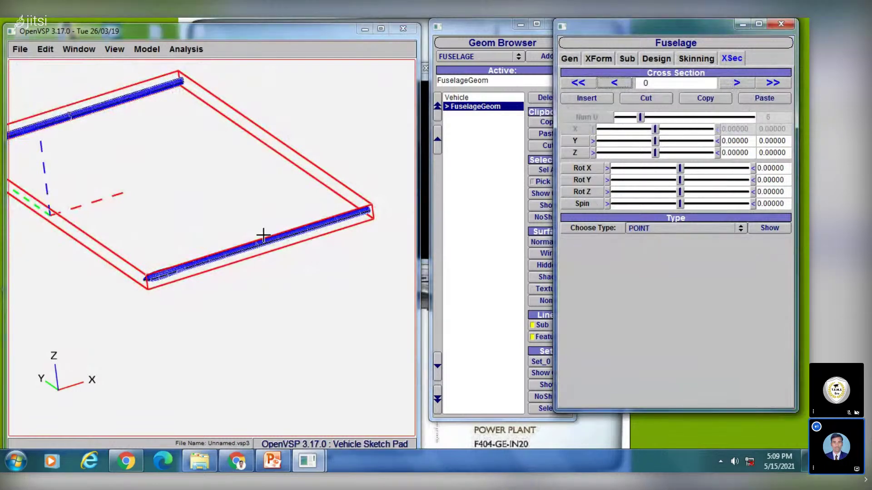
scroll(230, 245, "up", 6)
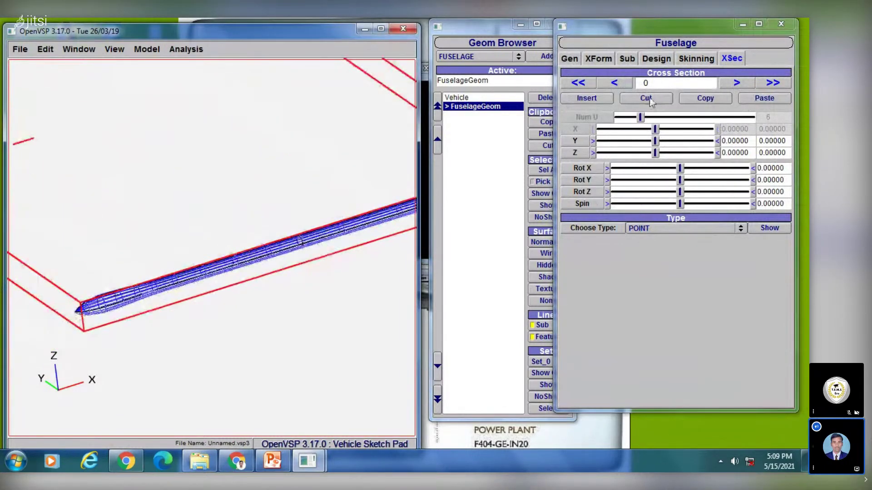
left_click(732, 84)
left_click(730, 85)
left_click(730, 84)
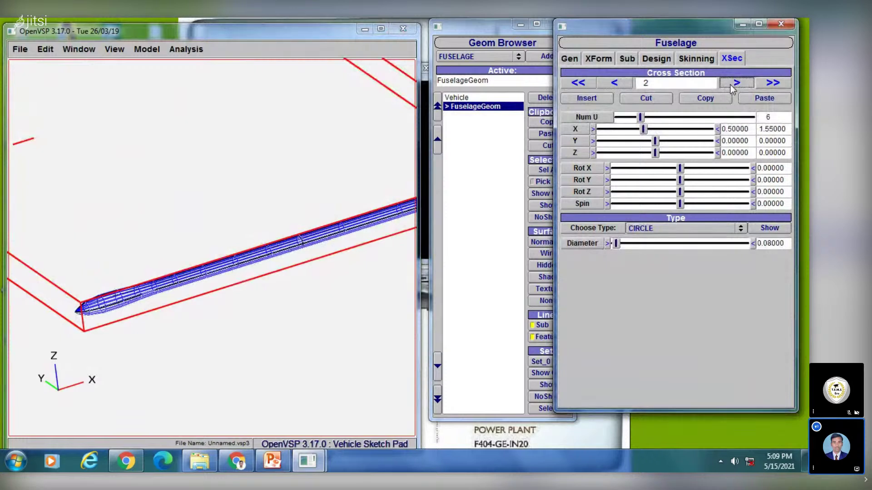
left_click(730, 84)
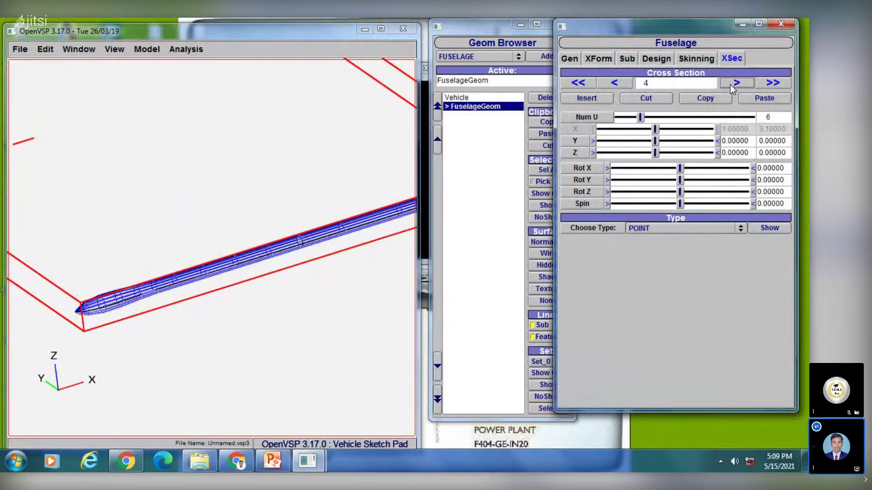
left_click(631, 85)
left_click(629, 85)
left_click(629, 85)
left_click(628, 86)
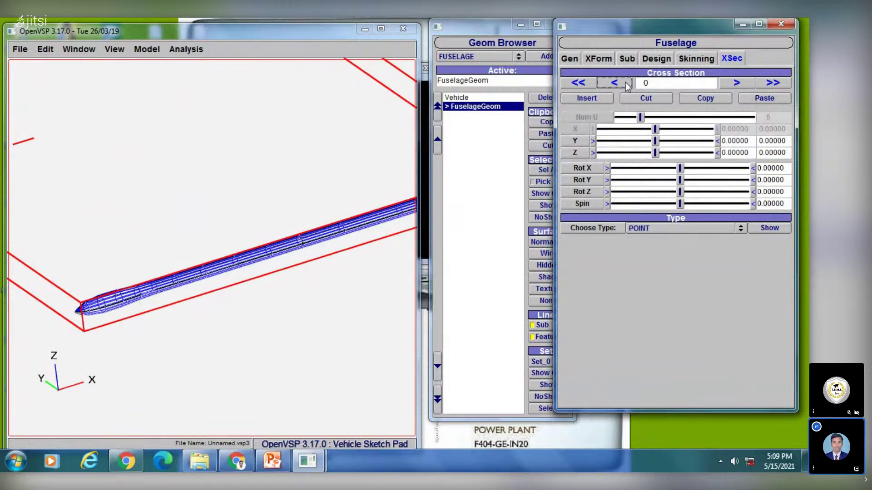
left_click_drag(209, 132, 409, 204)
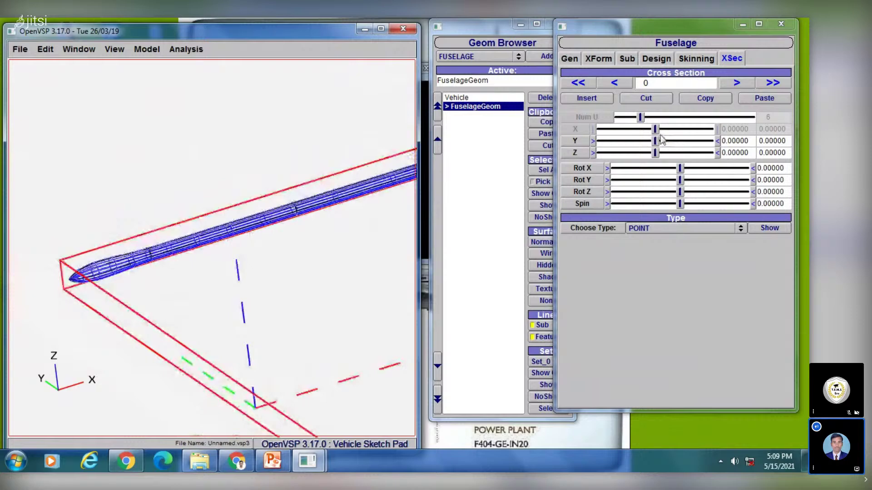
left_click(736, 83)
left_click(195, 256)
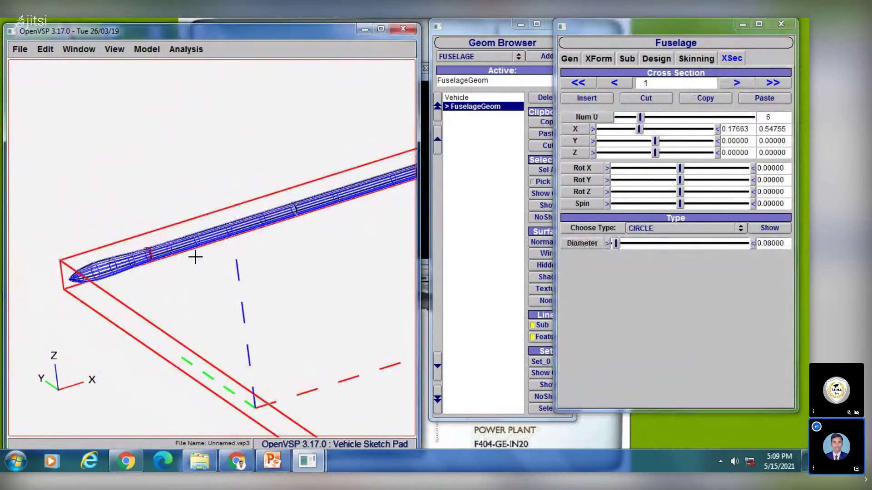
left_click_drag(195, 257, 214, 254)
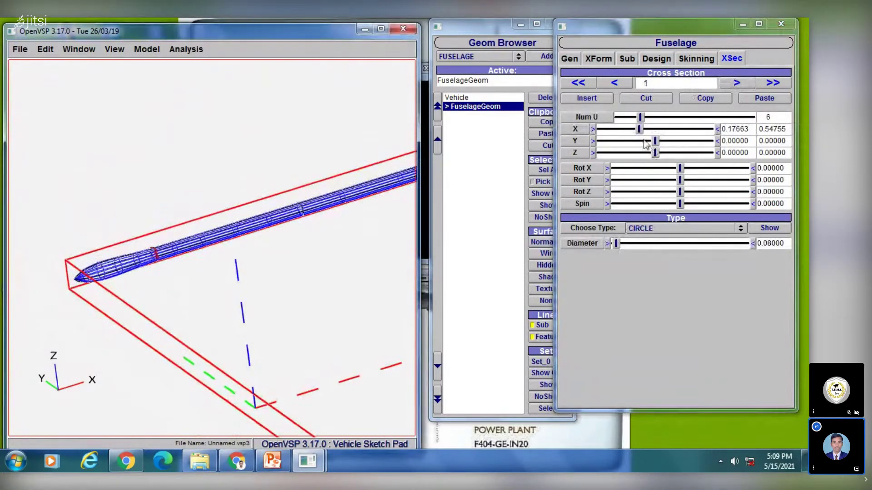
Try rotating the skid pair about the X, Y and Z axes and reset all three rotations to 0
left_click(599, 63)
left_click(598, 59)
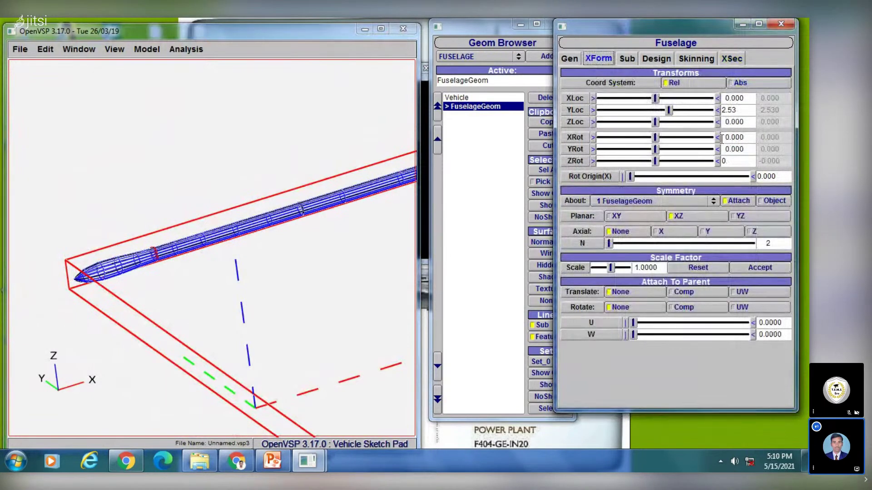
left_click_drag(655, 138, 671, 160)
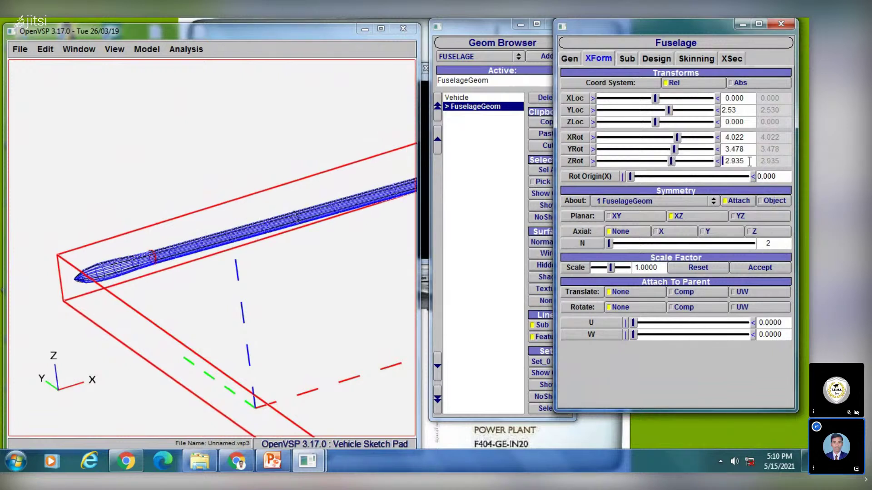
left_click_drag(749, 162, 718, 165)
type("0")
key("Return")
left_click_drag(745, 149, 711, 155)
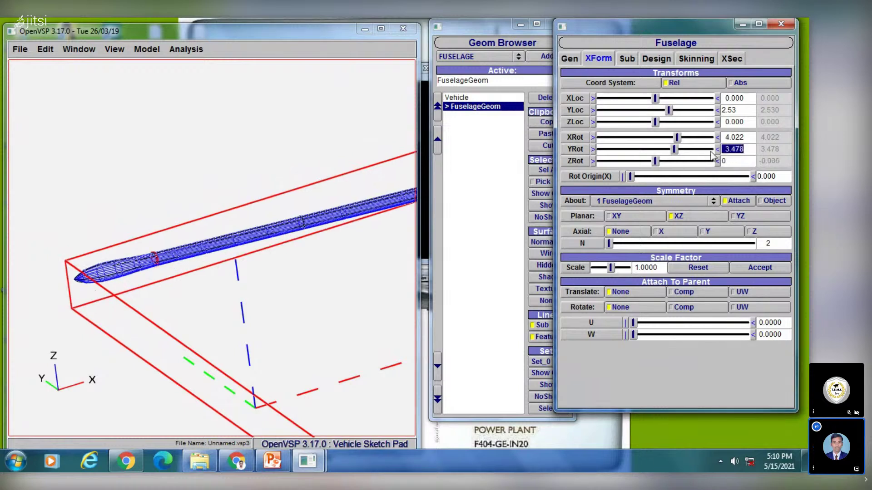
type("0")
key("Return")
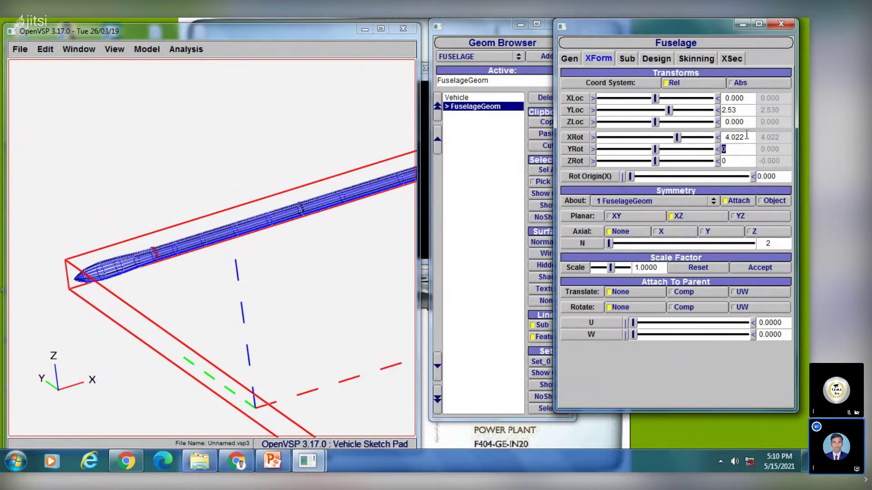
left_click_drag(746, 135, 715, 134)
type("0")
key("Return")
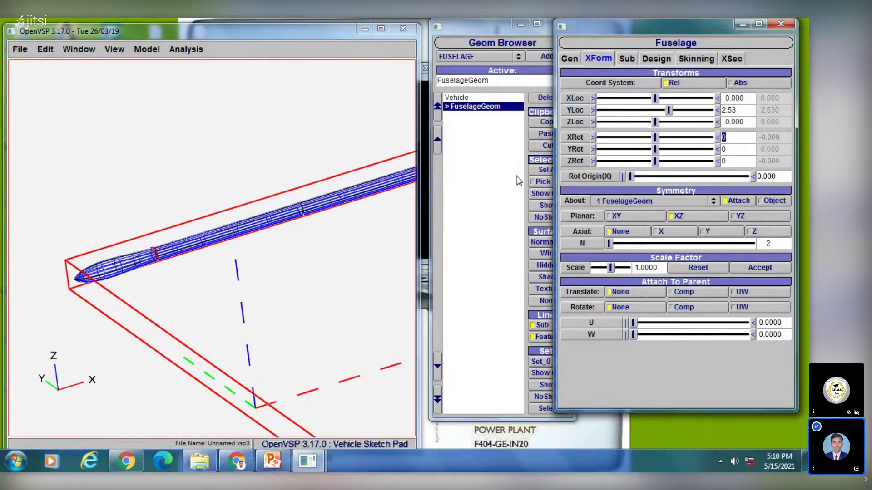
View the whole skid pair with the geometry deselected, and switch to PowerPoint to consult the "Part-8a-Landing Skids [a]" slide
left_click(227, 240)
scroll(223, 233, "down", 6)
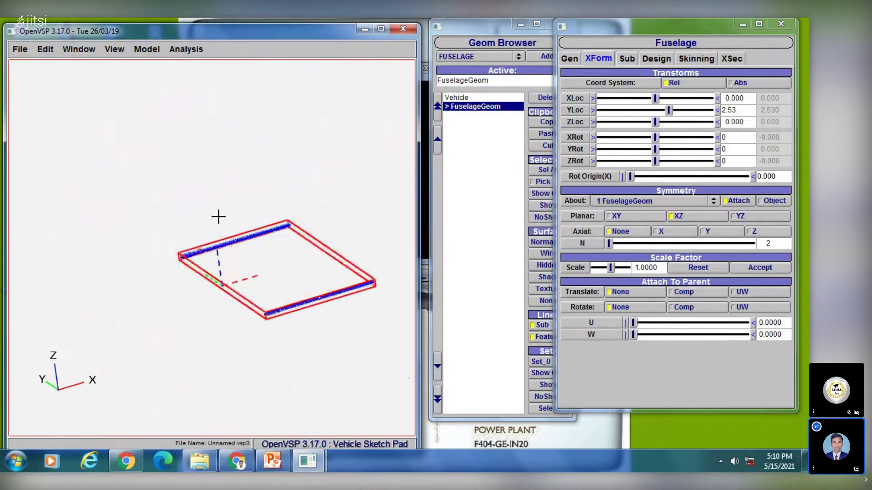
right_click_drag(323, 280, 253, 262)
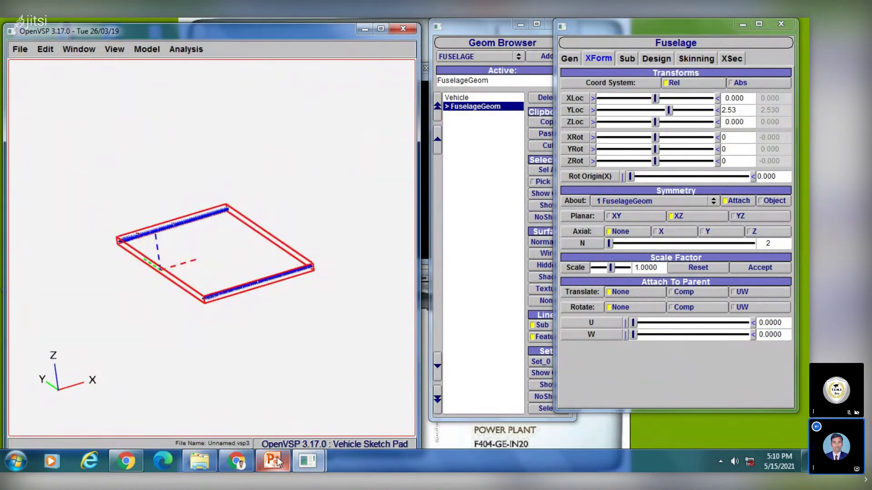
left_click(470, 277)
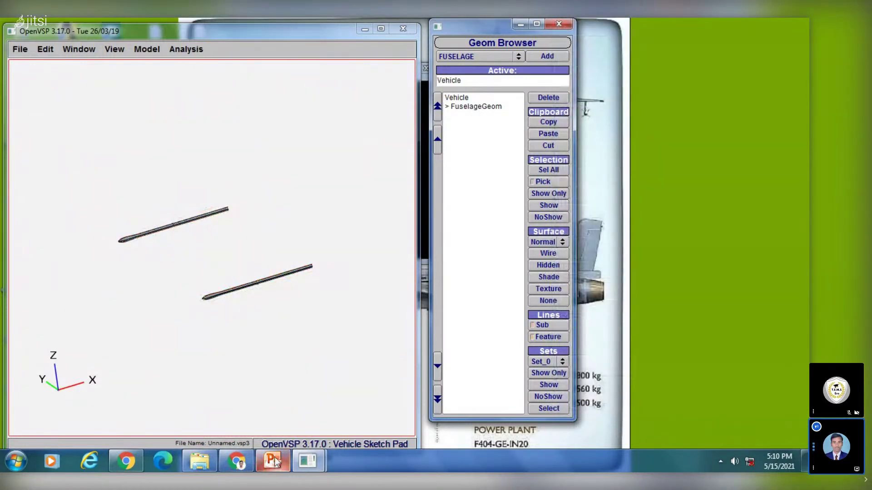
mouse_move(275, 463)
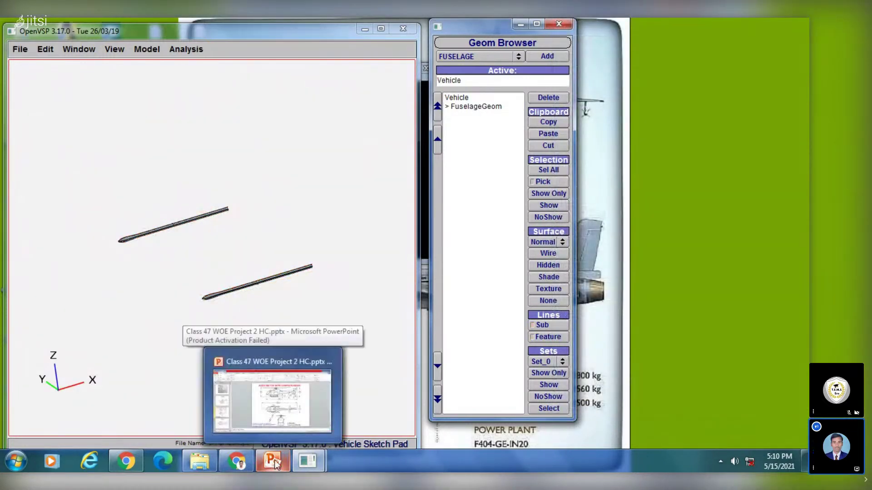
left_click(268, 466)
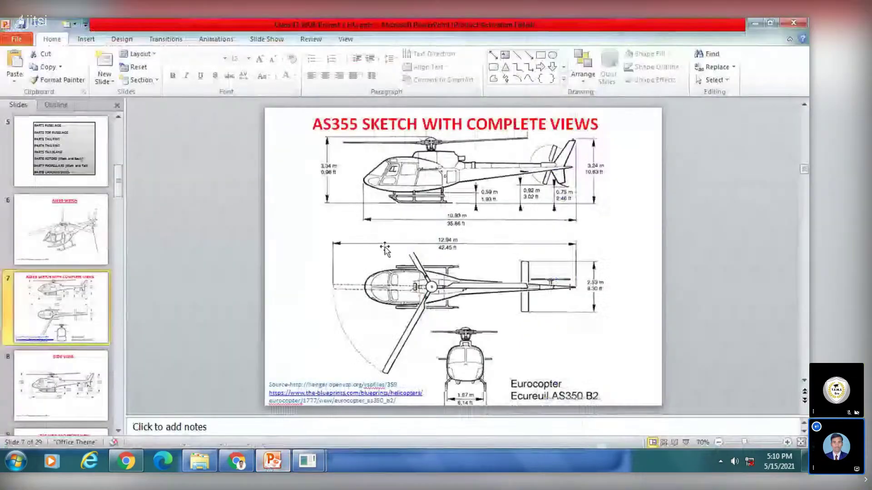
scroll(55, 327, "down", 4)
scroll(53, 324, "down", 10)
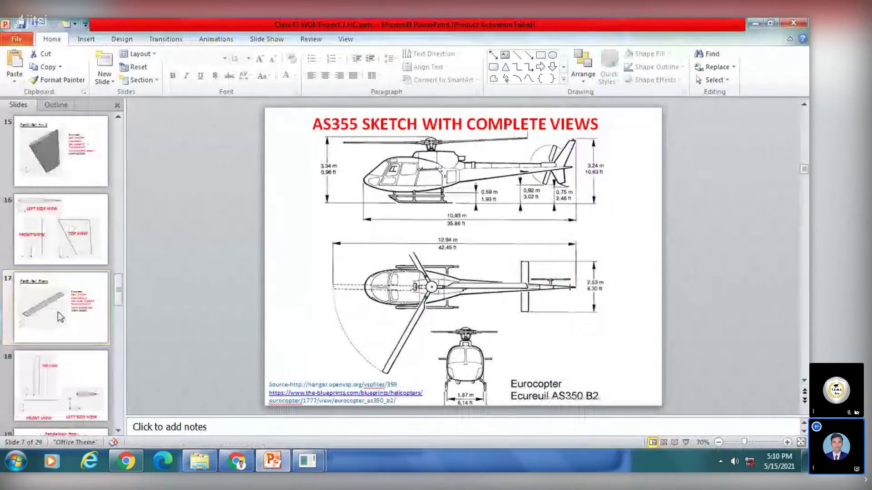
scroll(59, 313, "up", 2)
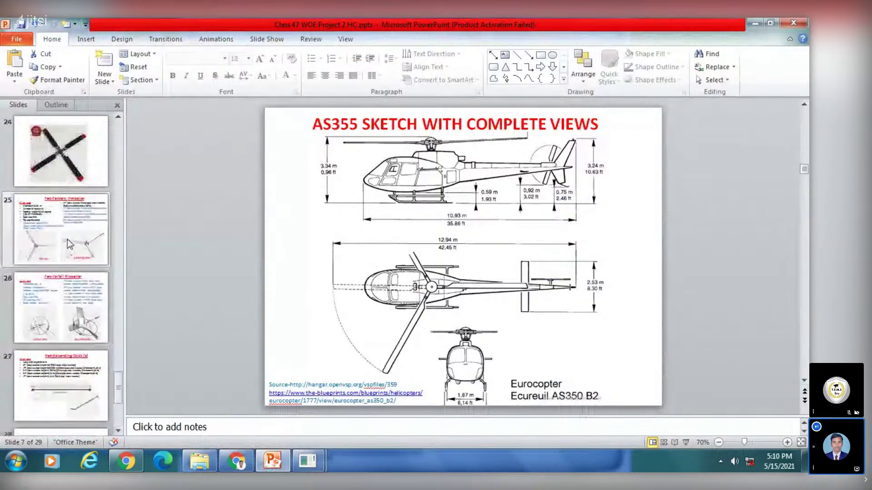
left_click(61, 385)
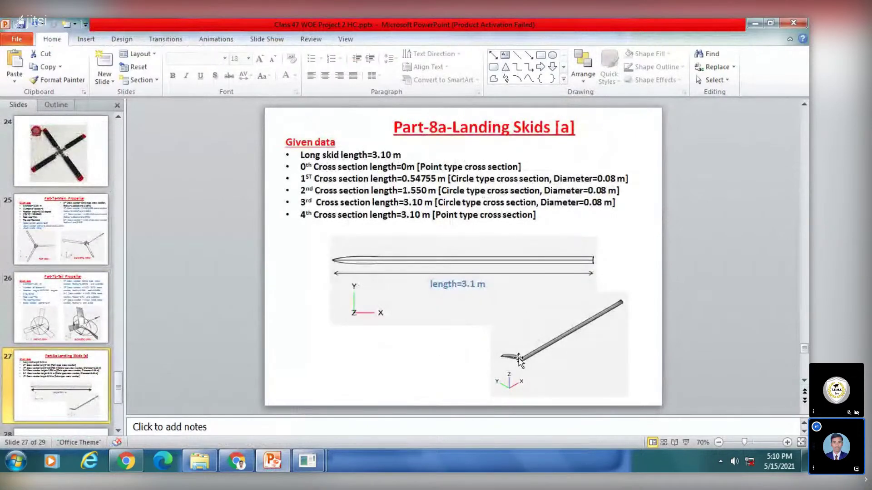